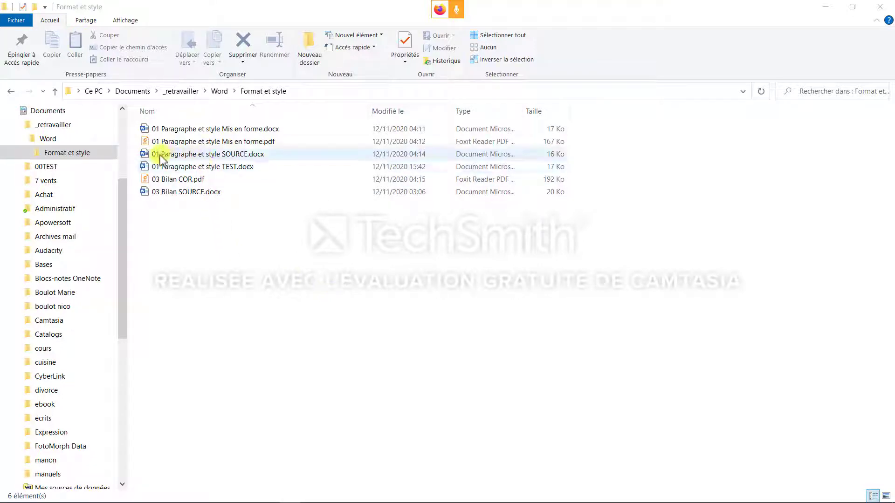
Step: Open the Word document 01 Paragraphe et style SOURCE.docx and the PDF 01 Paragraphe et style Mis en forme.pdf
double_click(228, 156)
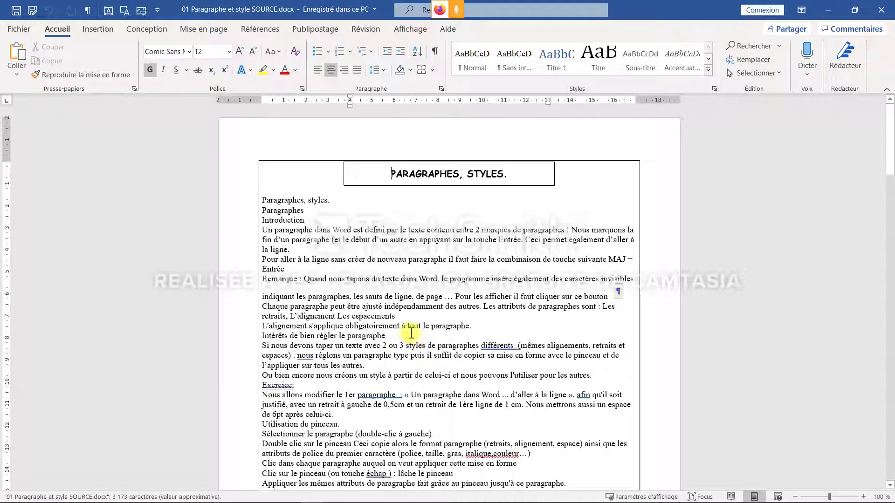
left_click(138, 495)
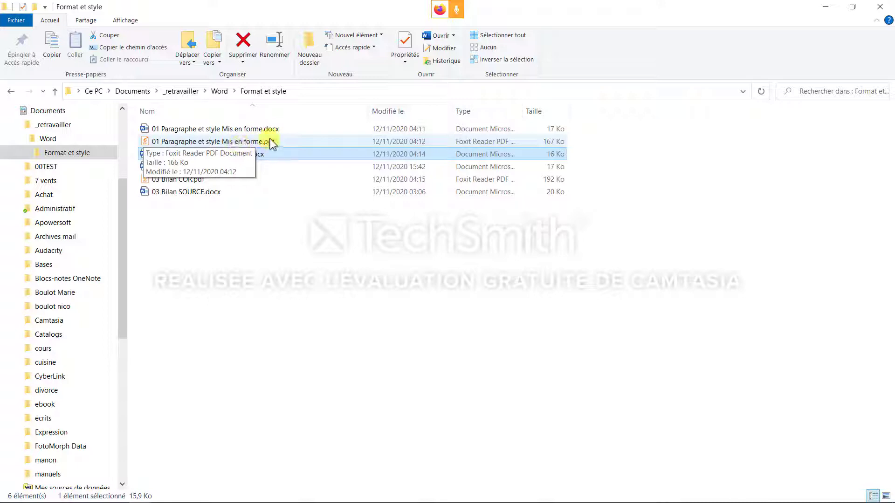
left_click(231, 142)
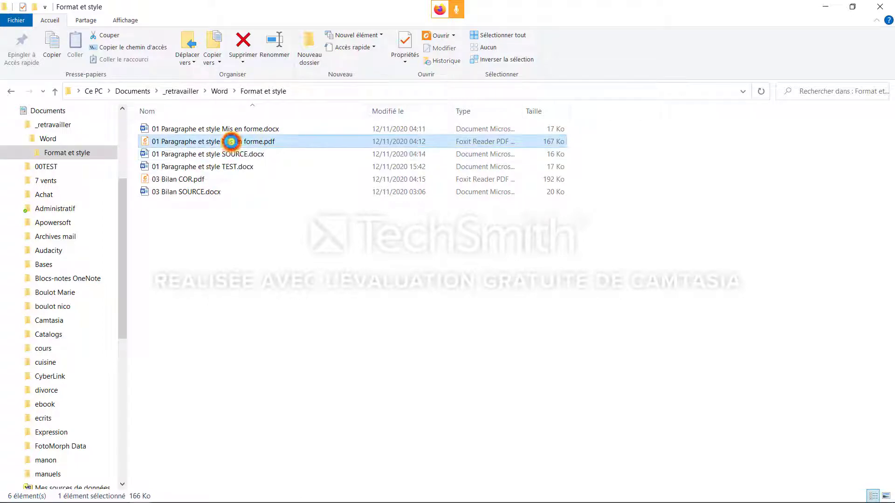
key("Return")
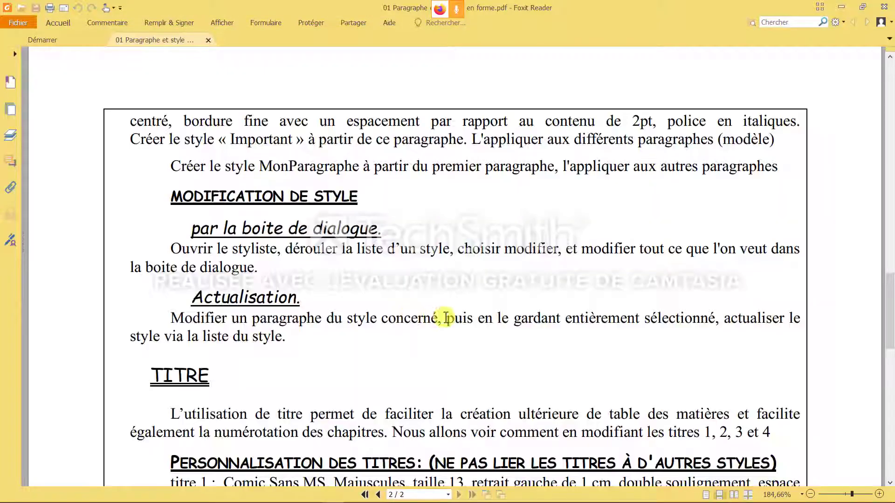
Step: Look through the formatted model PDF from its second page back to the start of the document
scroll(500, 260, "down", 2)
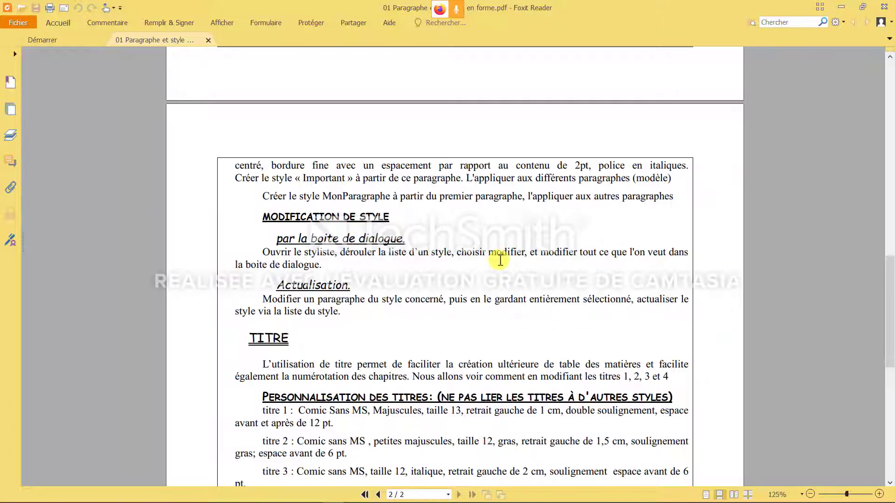
scroll(507, 262, "down", 1)
scroll(507, 262, "up", 1)
scroll(507, 262, "up", 12)
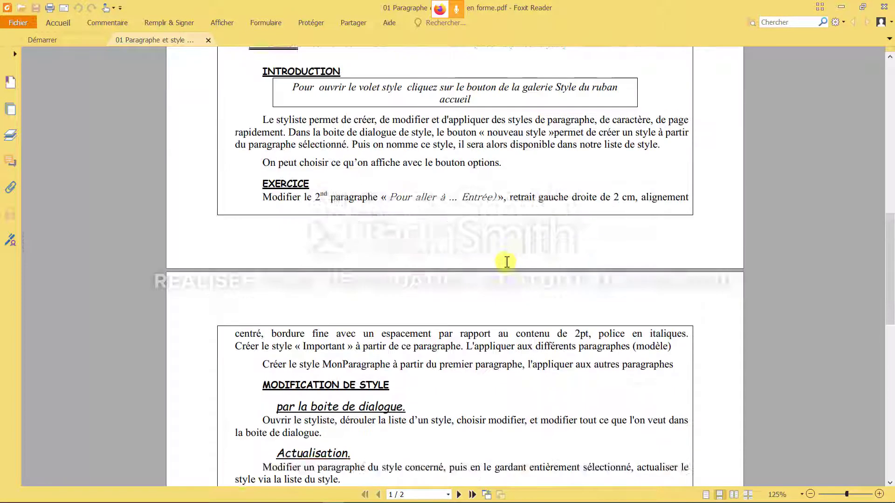
scroll(506, 262, "up", 1)
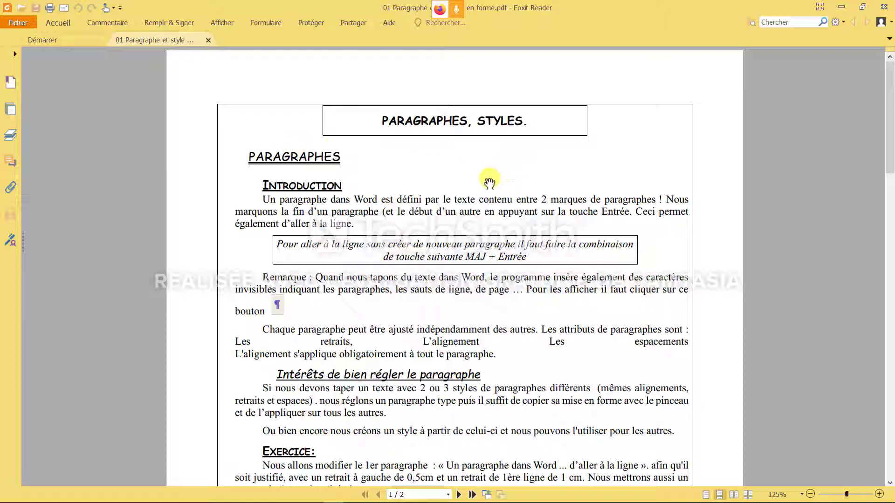
Step: Switch to Word and save a copy of the source document as 01 Paragraphe et style TEST, replacing the existing file
key("alt+Tab")
key("alt+Tab")
left_click(465, 188)
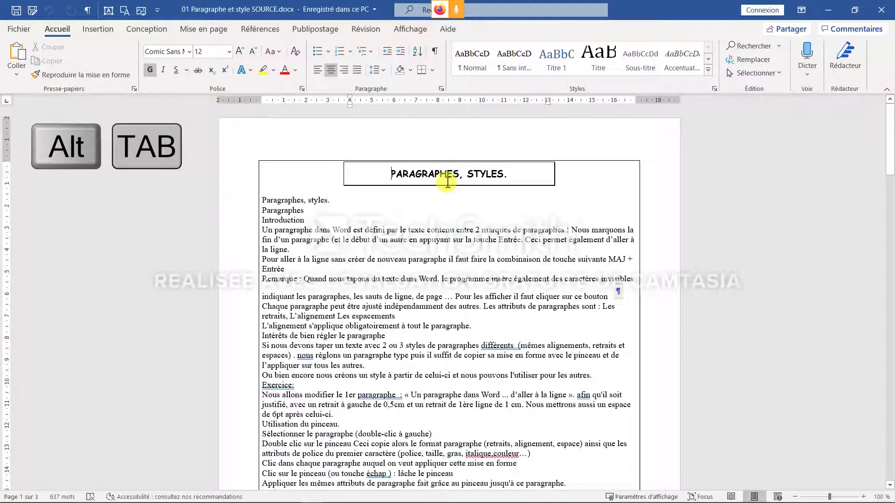
scroll(448, 182, "up", 4)
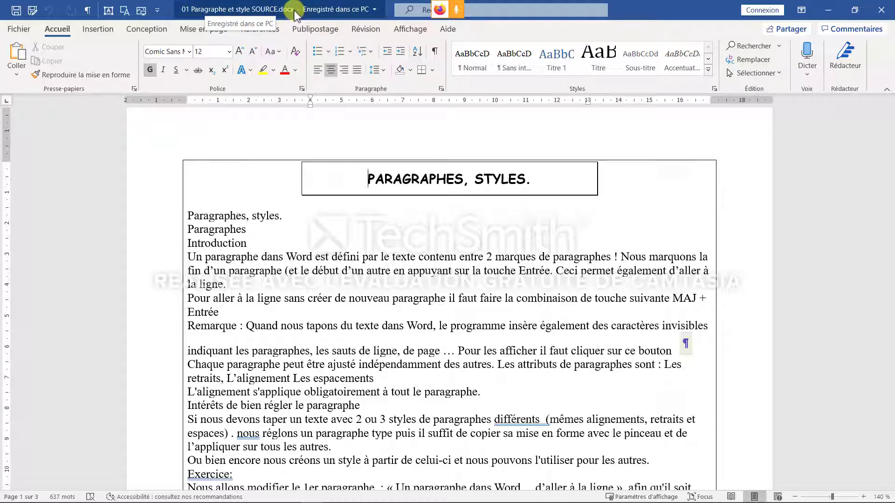
left_click(18, 33)
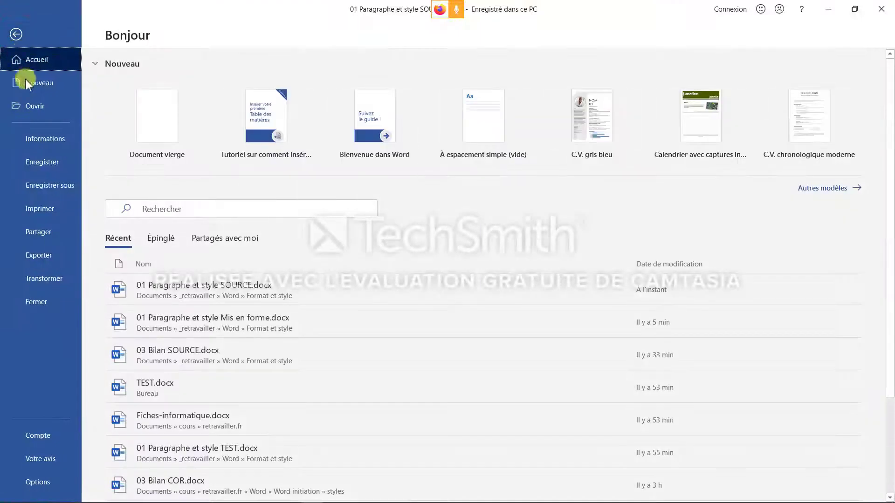
left_click(40, 184)
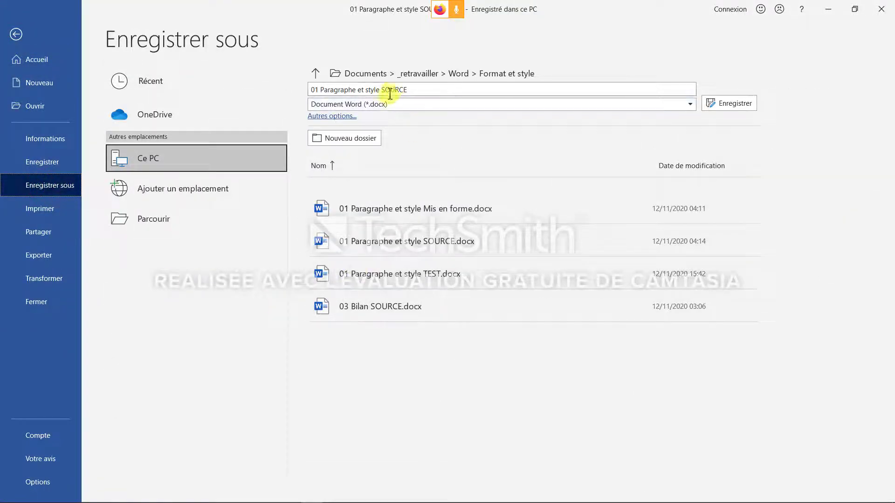
left_click(393, 89)
double_click(397, 89)
type("TEST")
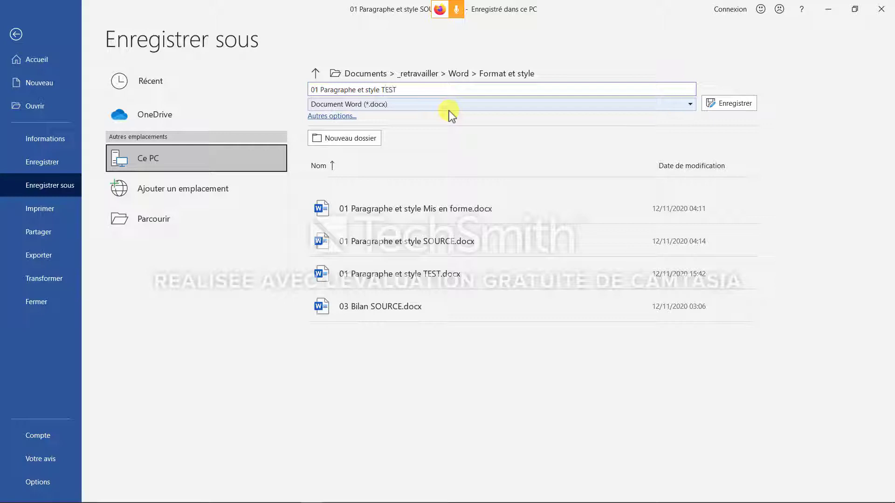
left_click(730, 106)
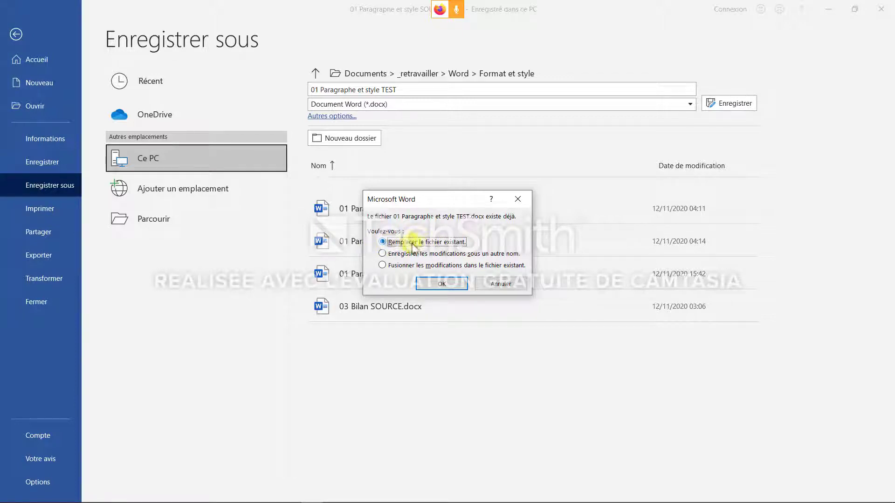
left_click(445, 283)
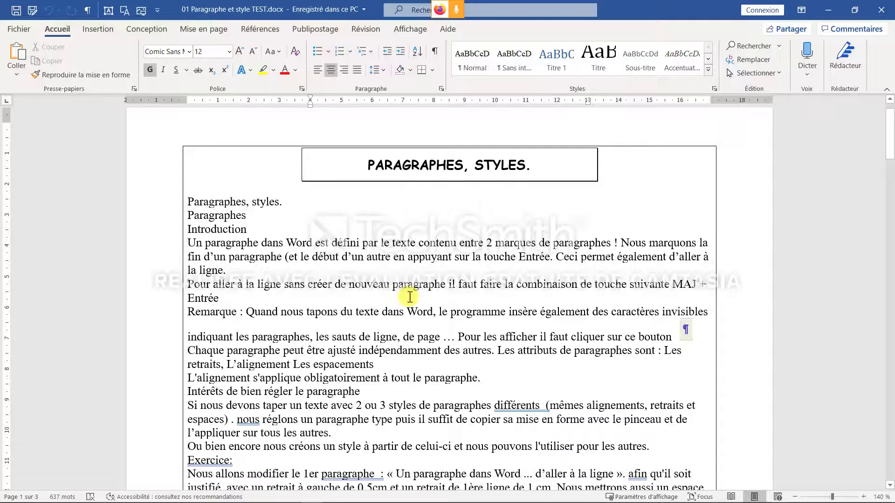
Step: Display the formatting marks and check the extent of the paragraph beginning "Chaque paragraphe peut être ajusté"
scroll(236, 295, "down", 2)
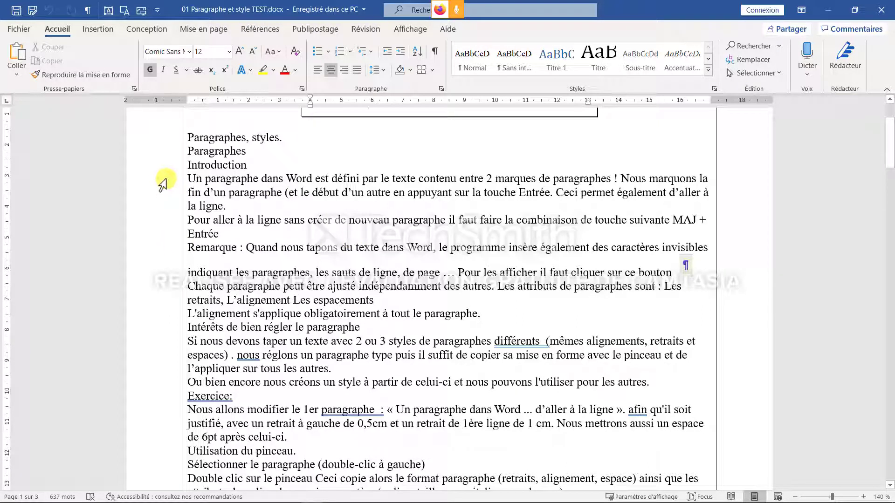
left_click(435, 53)
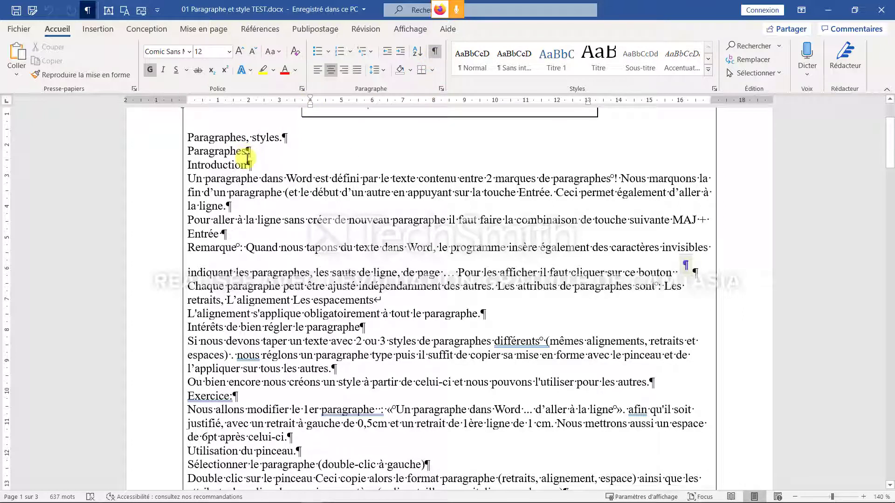
scroll(191, 237, "down", 2)
double_click(184, 238)
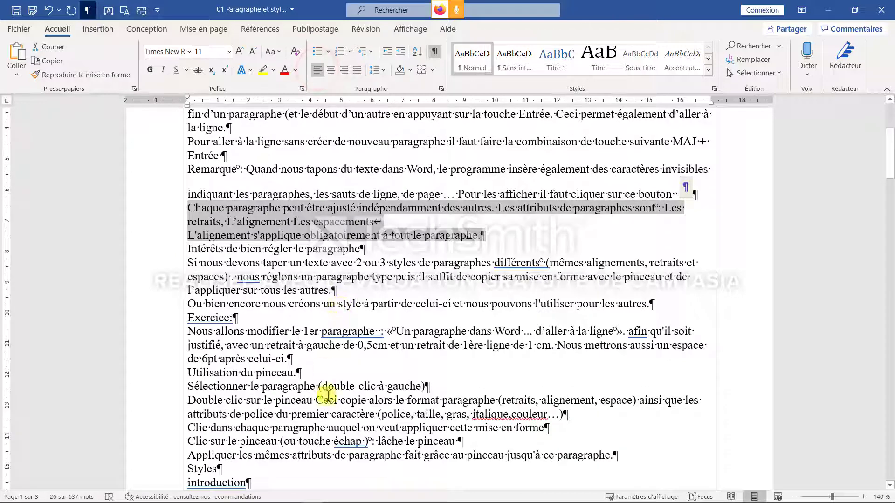
left_click(368, 385)
Step: Consult the Exercice section in the Foxit Reader PDF and justify the Word paragraph beginning "Un paragraphe dans Word"
key("alt+Tab")
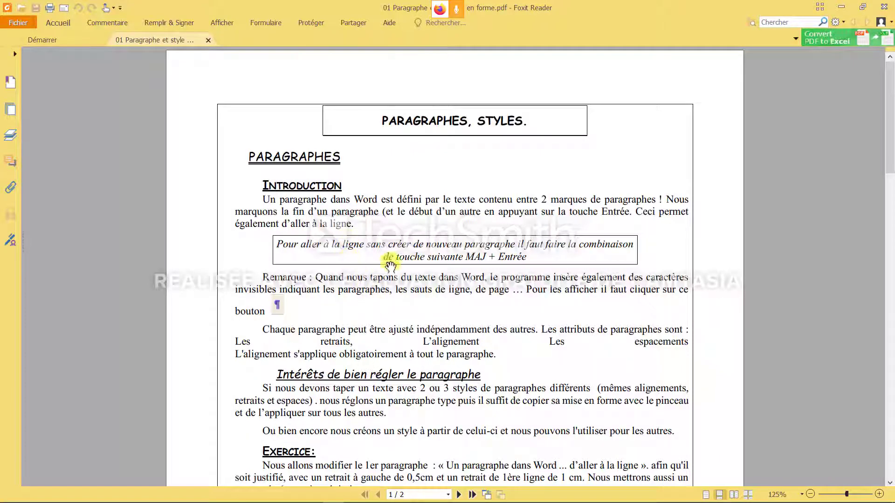
scroll(392, 261, "down", 3)
scroll(392, 262, "down", 6)
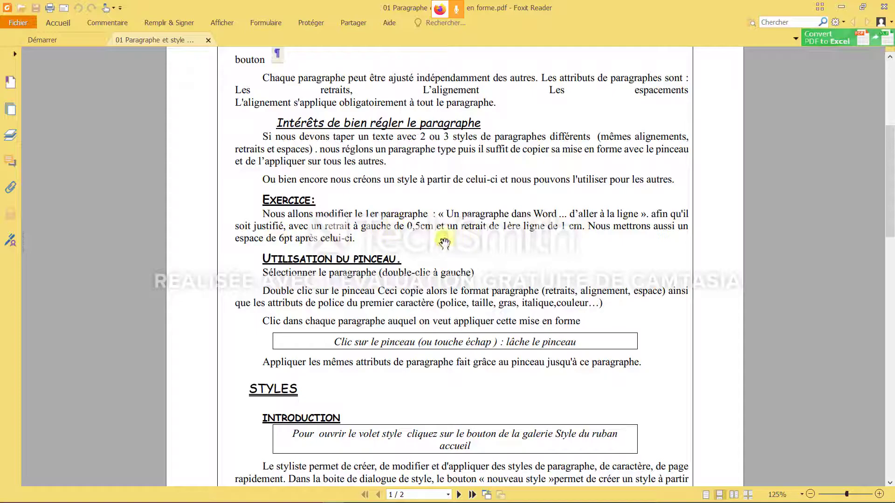
key("alt+Tab")
scroll(226, 217, "up", 4)
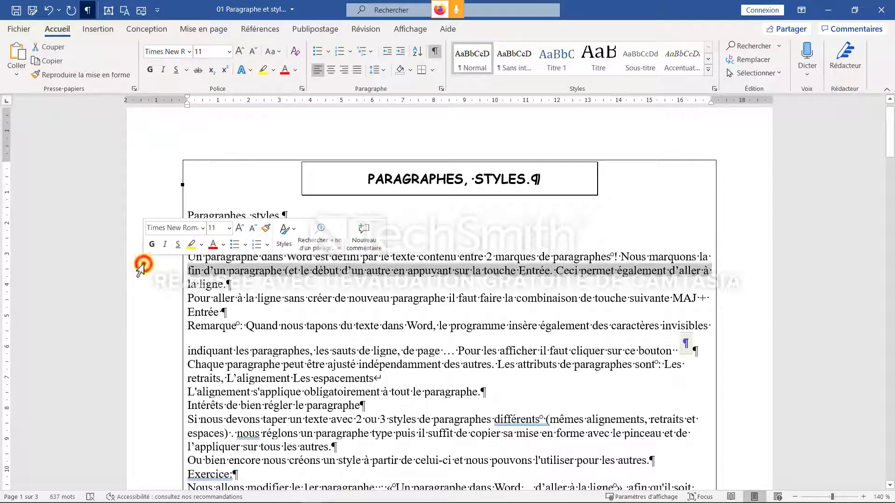
double_click(140, 269)
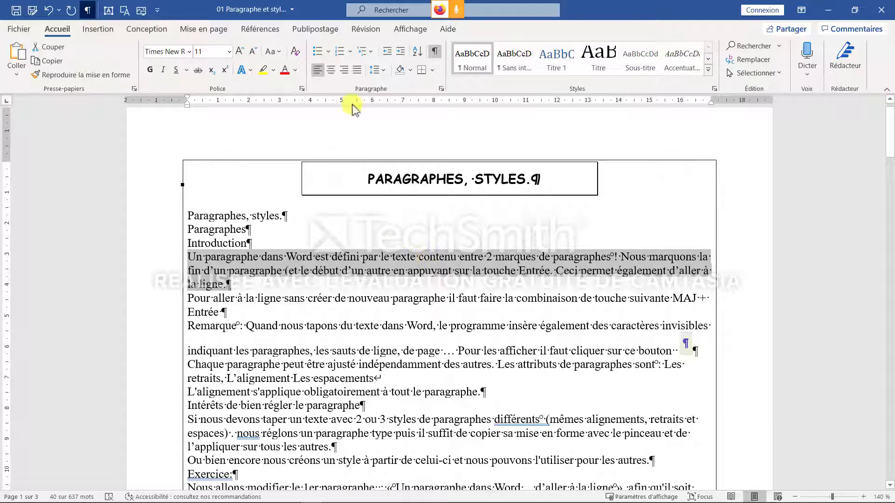
left_click(356, 72)
Step: Recheck the PDF instructions and give the selected Word paragraph a 0,5 cm left indent and a 1 cm first-line indent
key("alt+Tab")
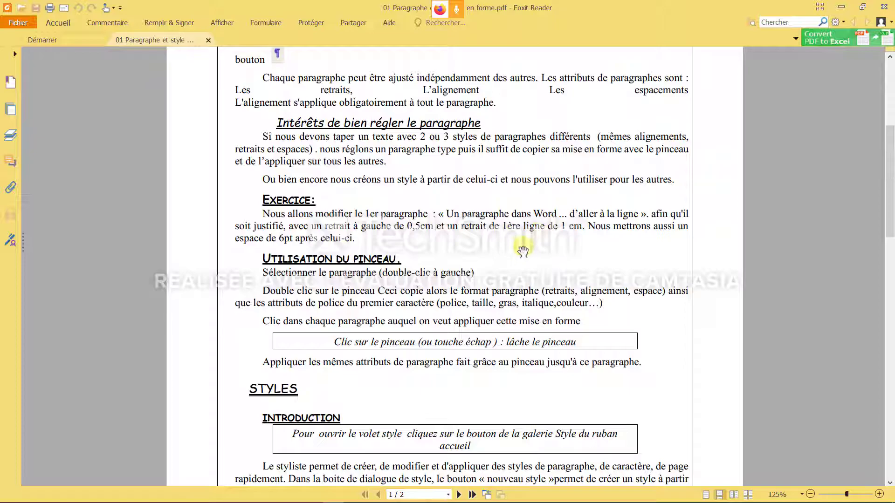
key("alt+Tab")
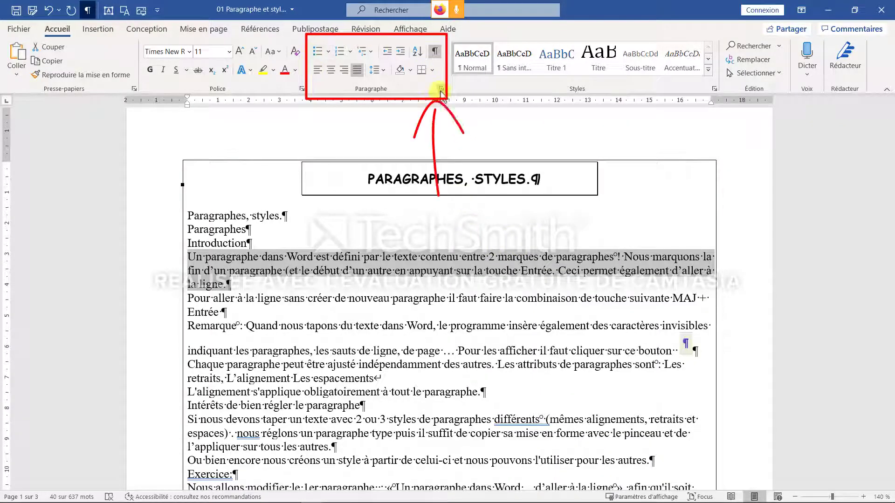
left_click(442, 89)
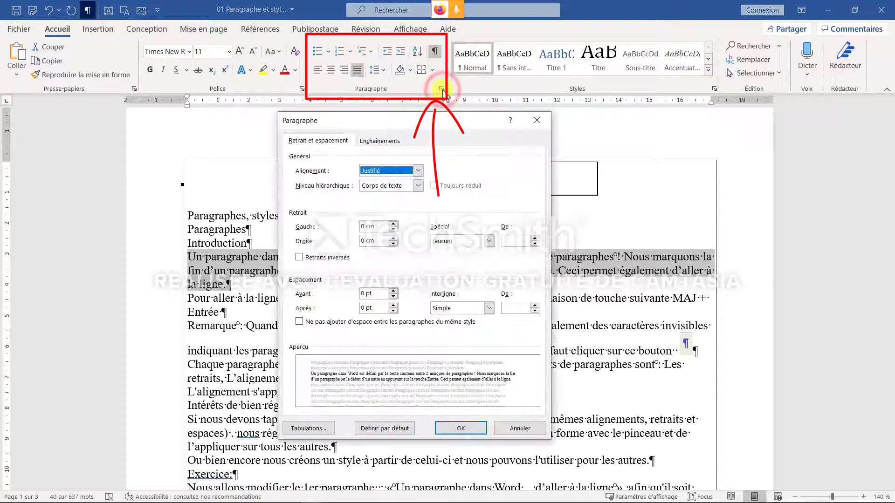
left_click_drag(421, 129, 393, 116)
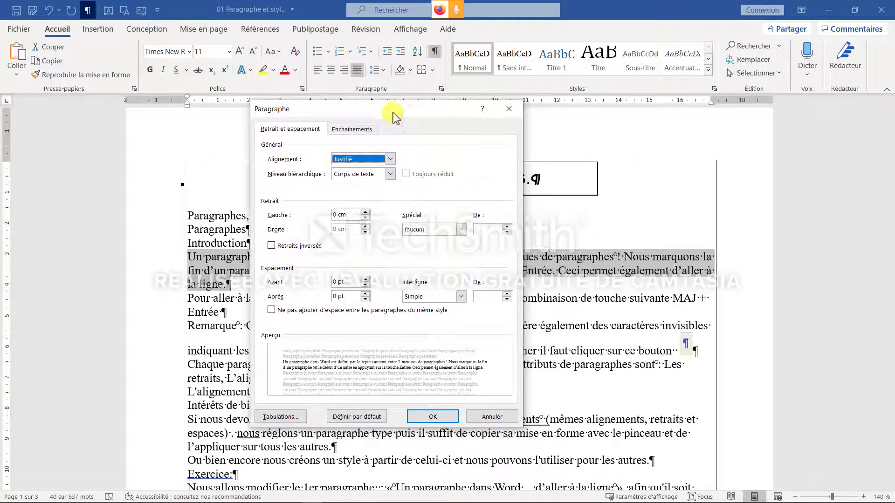
left_click(351, 215)
left_click_drag(352, 215, 271, 209)
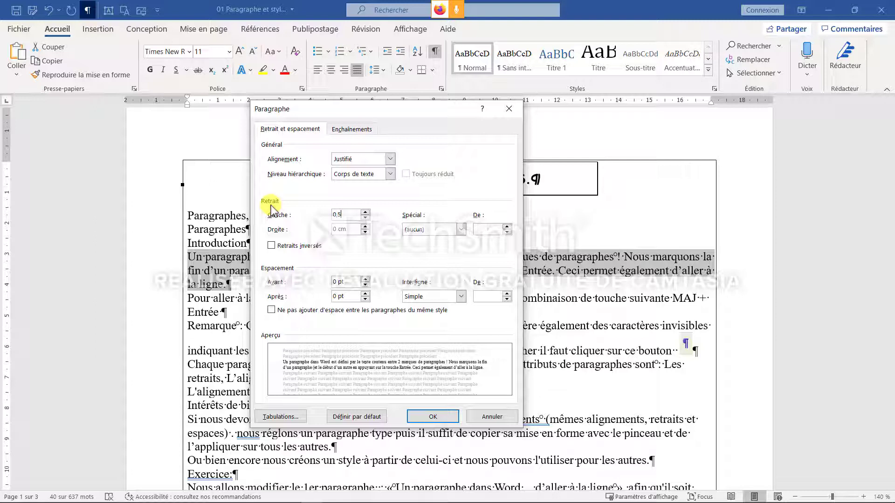
left_click(462, 229)
left_click(433, 244)
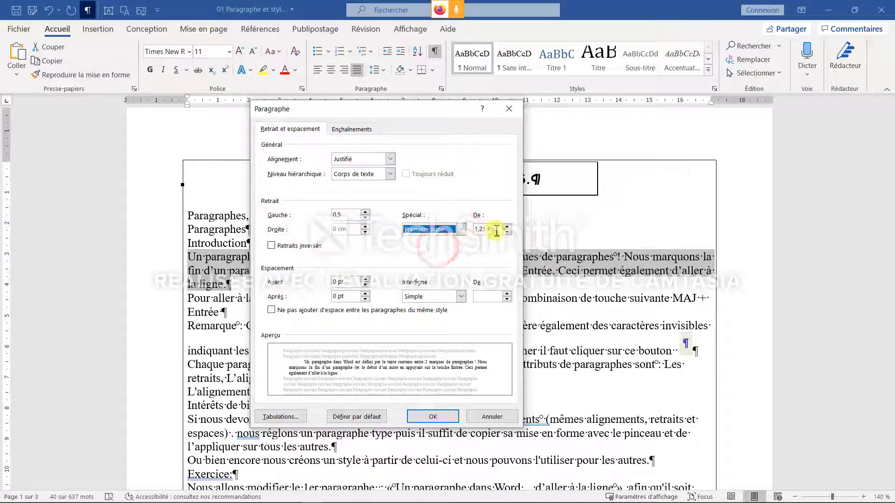
left_click(495, 229)
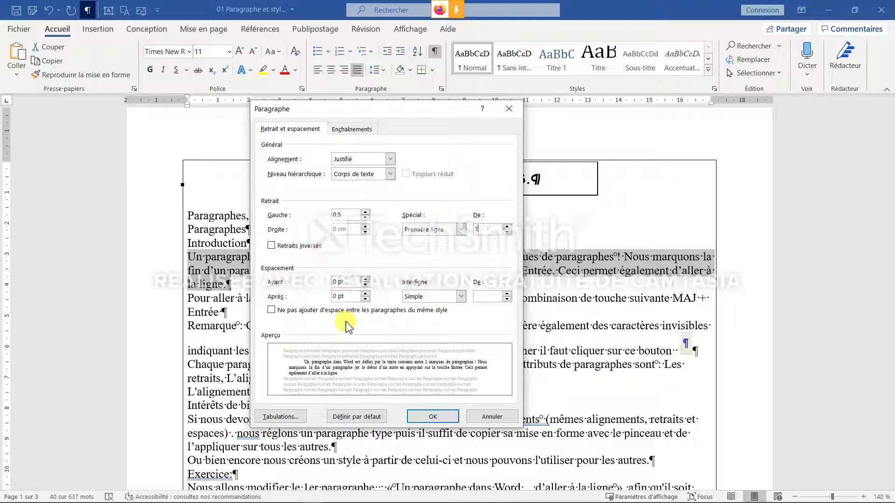
Step: Check the required spacing in the PDF, set the paragraph's spacing after to 6 pt in Word, and apply the paragraph settings
key("alt+Tab")
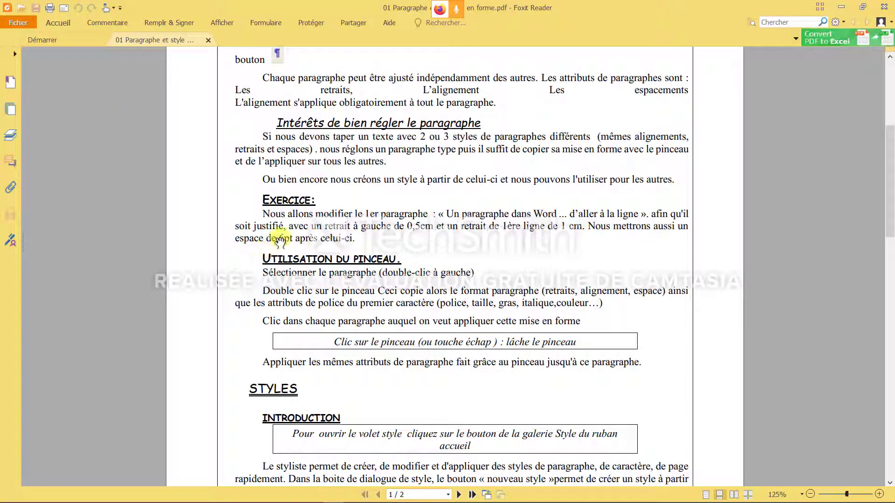
key("alt+Tab")
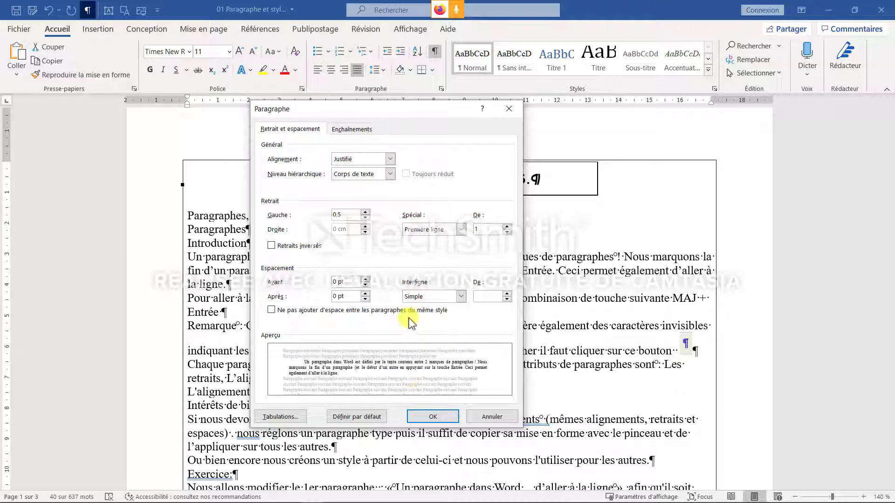
left_click(365, 294)
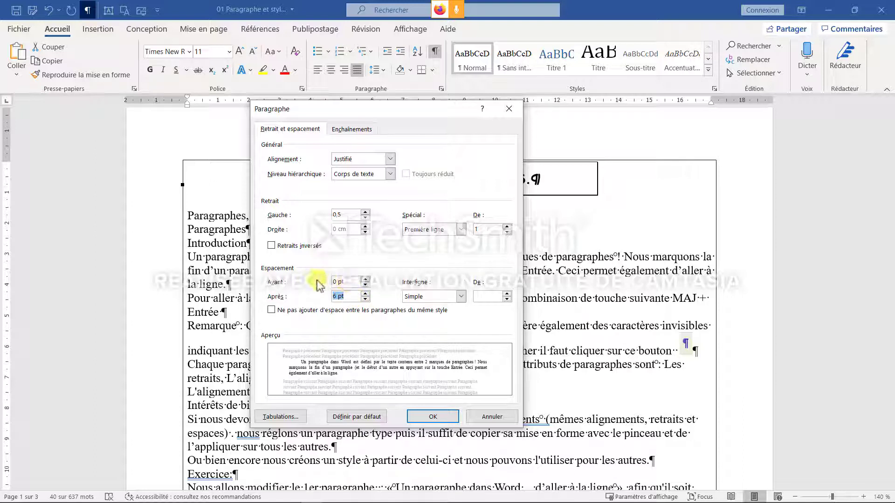
left_click(437, 418)
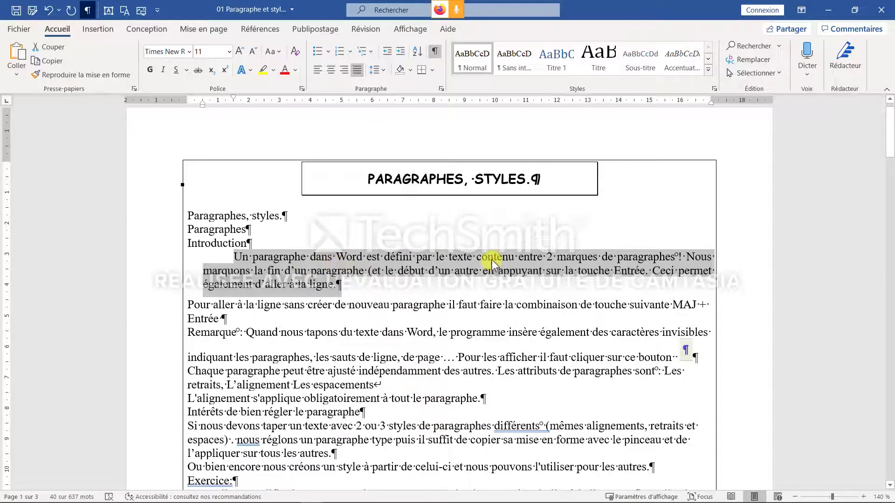
Step: Read the "Utilisation du pinceau" instructions in the Foxit Reader PDF and return to the Word document
key("alt+Tab")
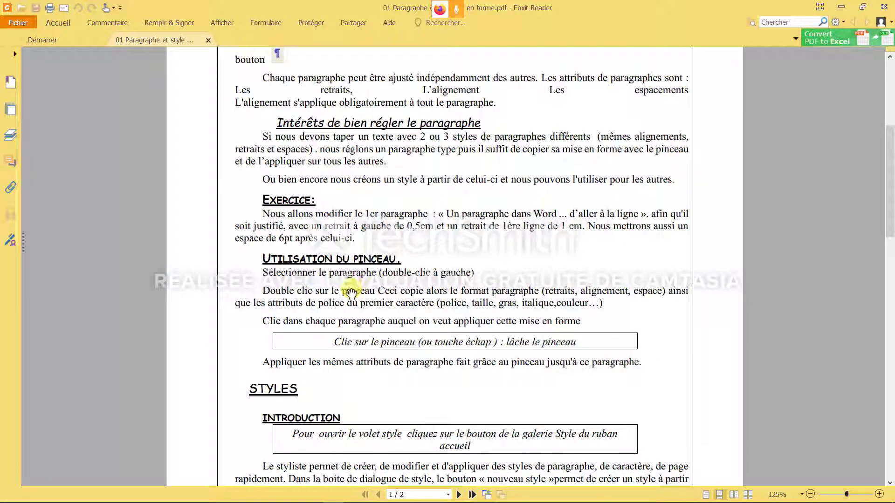
scroll(357, 298, "down", 3)
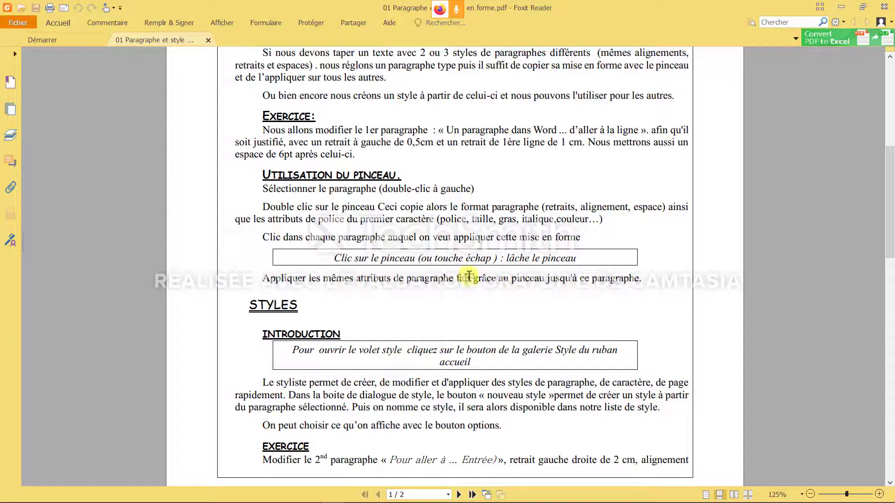
key("alt+Tab")
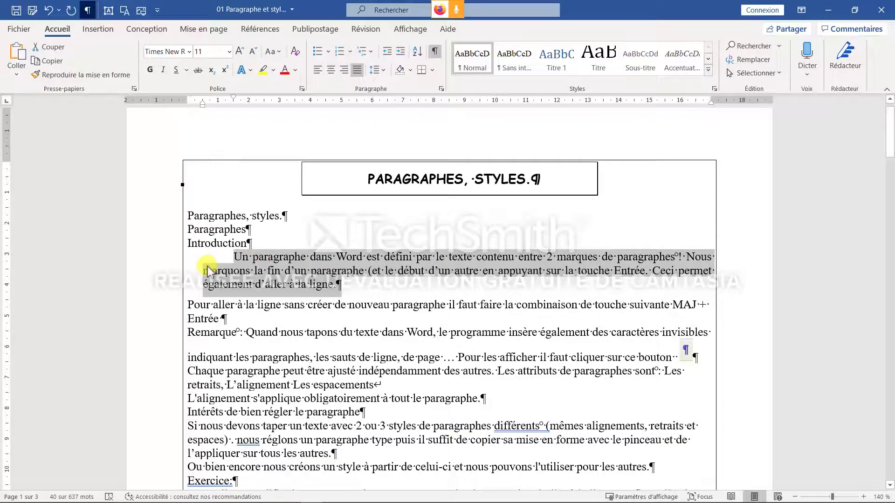
Step: Copy the formatting of the "Un paragraphe dans Word" paragraph with the format painter onto all paragraphs from "Paragraphes, styles." through "Appliquer les mêmes attributs"
left_click(70, 75)
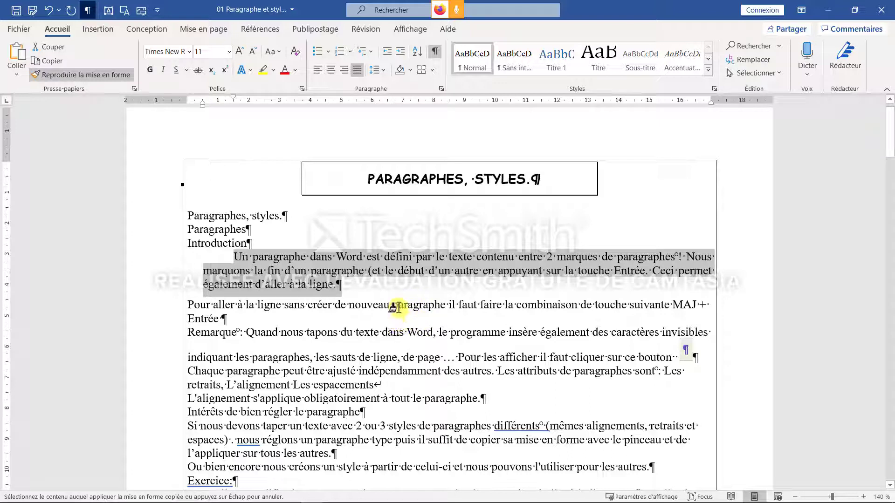
left_click(157, 220)
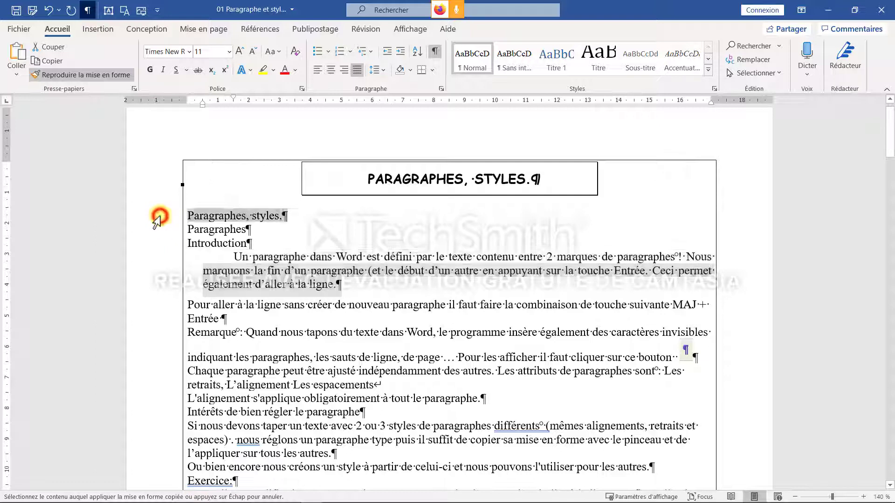
left_click(157, 239)
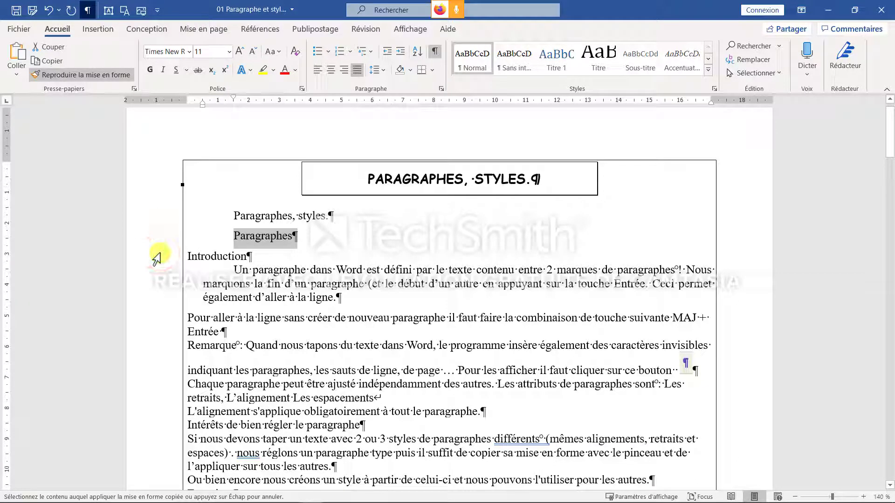
mouse_move(156, 258)
left_mouse_down()
mouse_move(152, 326)
mouse_move(170, 492)
mouse_move(196, 370)
mouse_move(198, 277)
mouse_move(199, 318)
mouse_move(176, 320)
left_mouse_up()
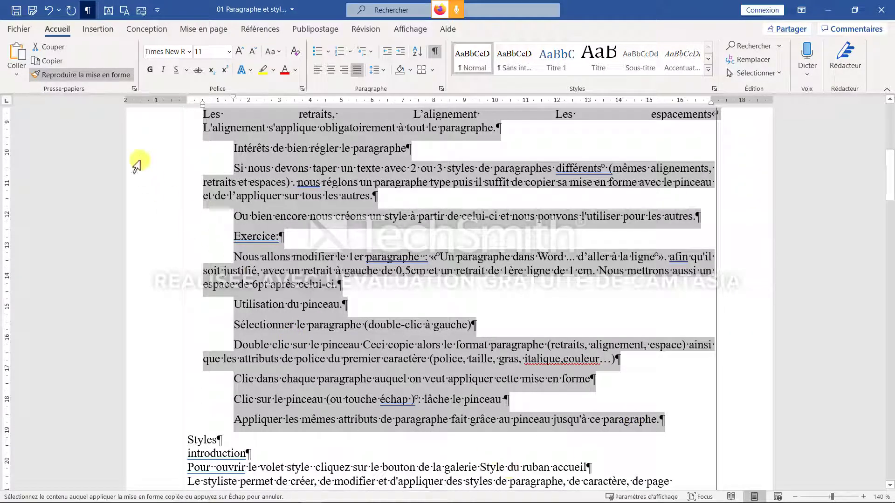
left_click(83, 76)
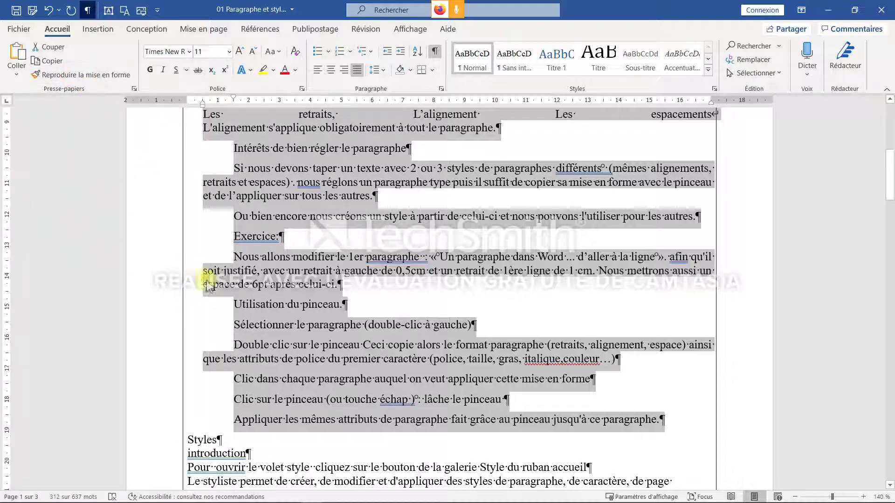
scroll(410, 324, "down", 5)
key("Escape")
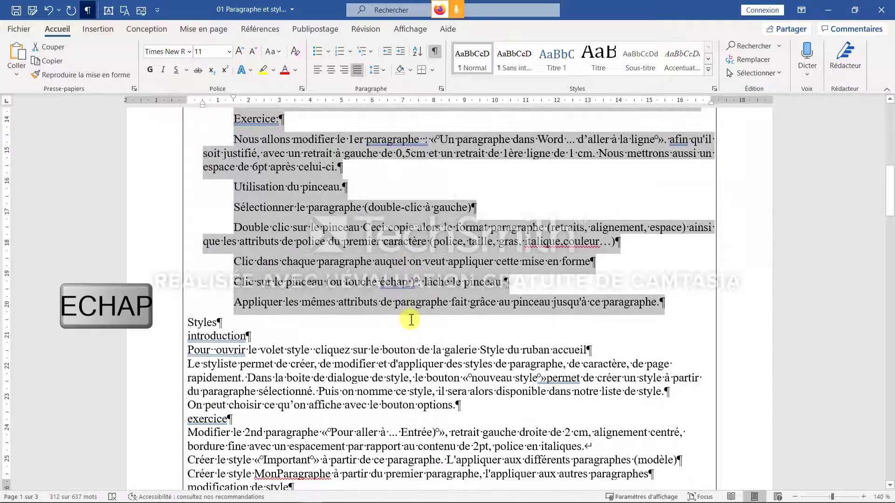
Step: Deselect the reformatted paragraphs and save the document
scroll(409, 321, "up", 1)
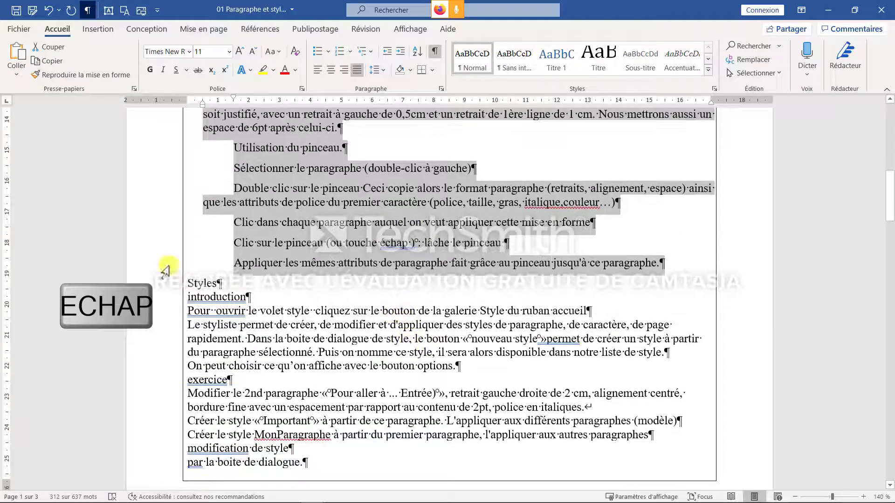
left_click(307, 321)
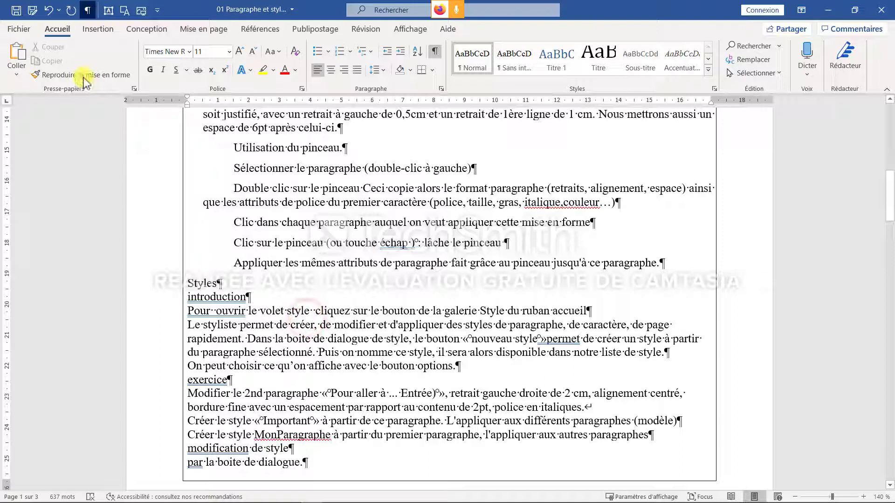
left_click(16, 11)
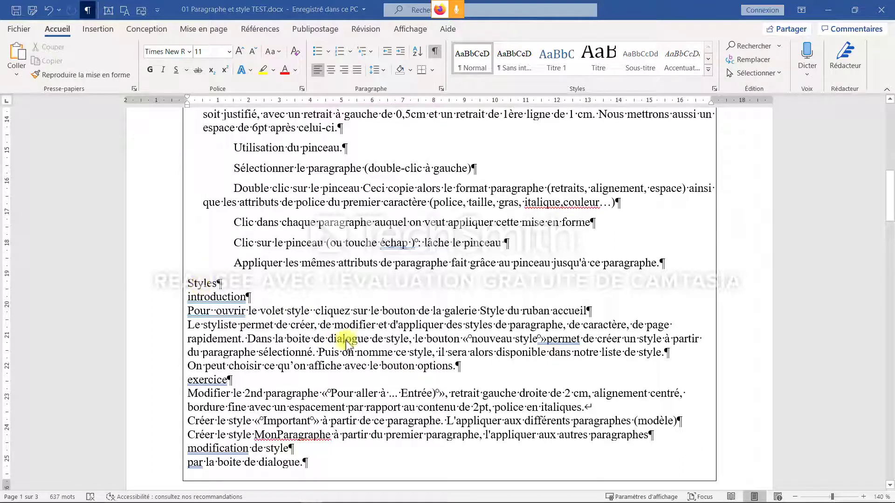
Step: Switch to the Foxit Reader PDF, read its Styles section through the exercise instructions, and return to the Word document
key("alt+Tab")
scroll(428, 266, "up", 10)
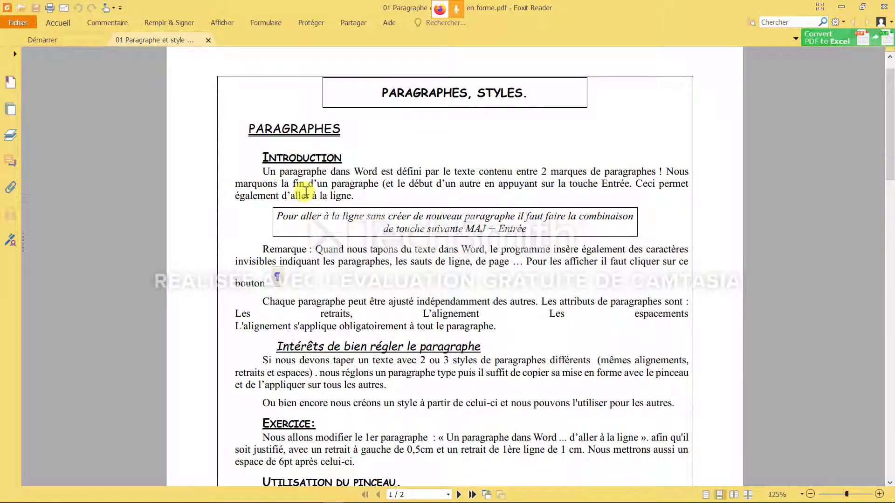
scroll(305, 194, "down", 10)
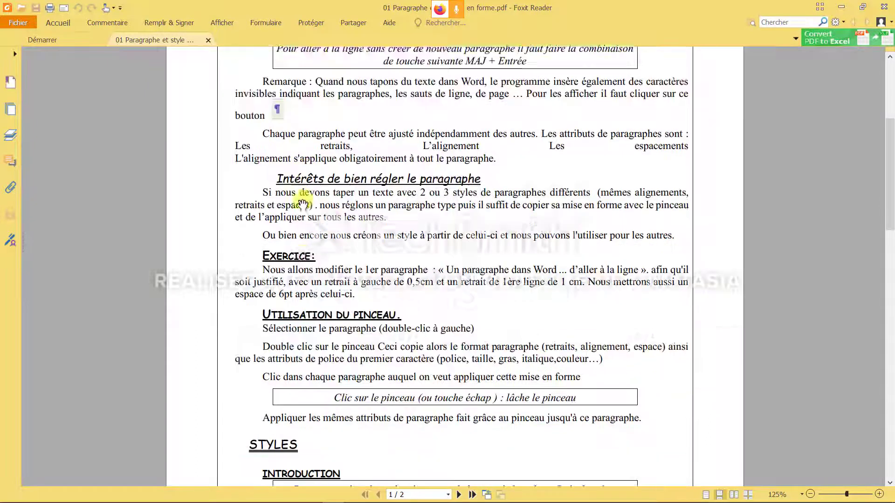
scroll(303, 201, "down", 2)
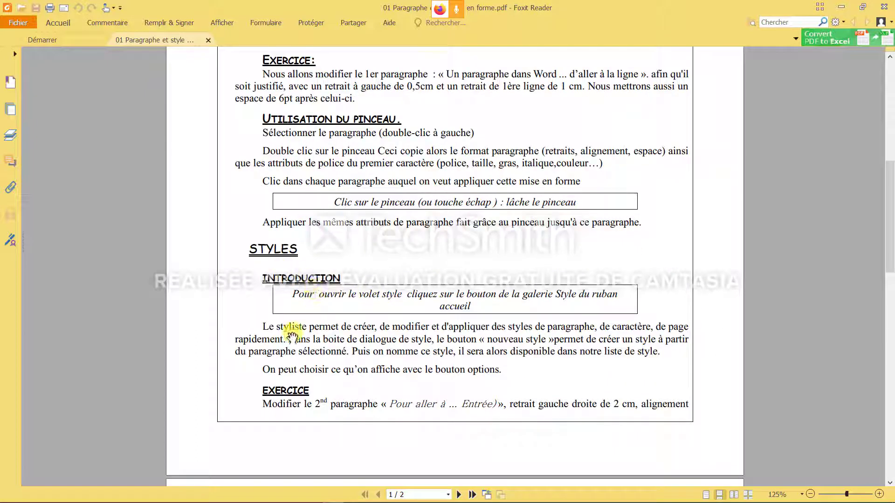
scroll(394, 318, "down", 5)
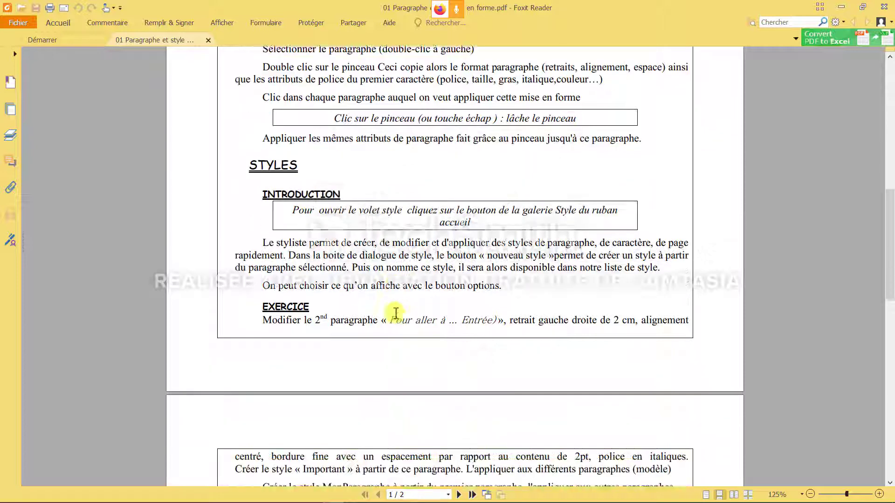
scroll(396, 311, "down", 2)
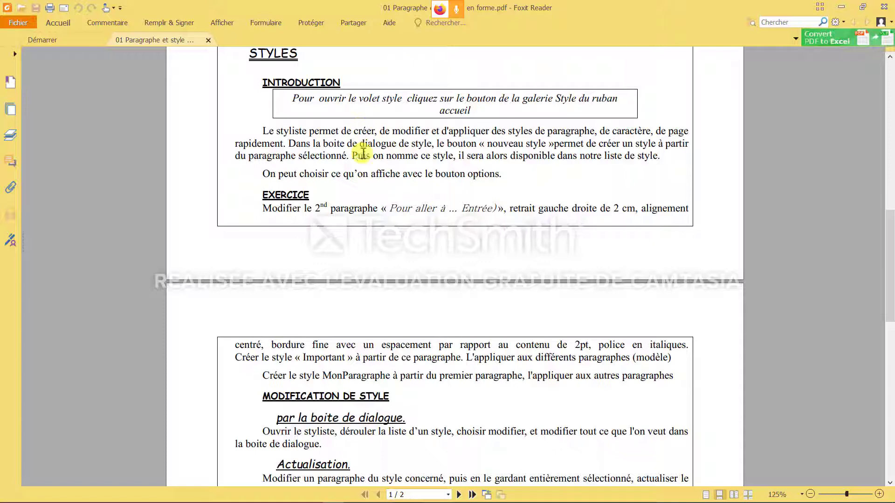
key("alt+Tab")
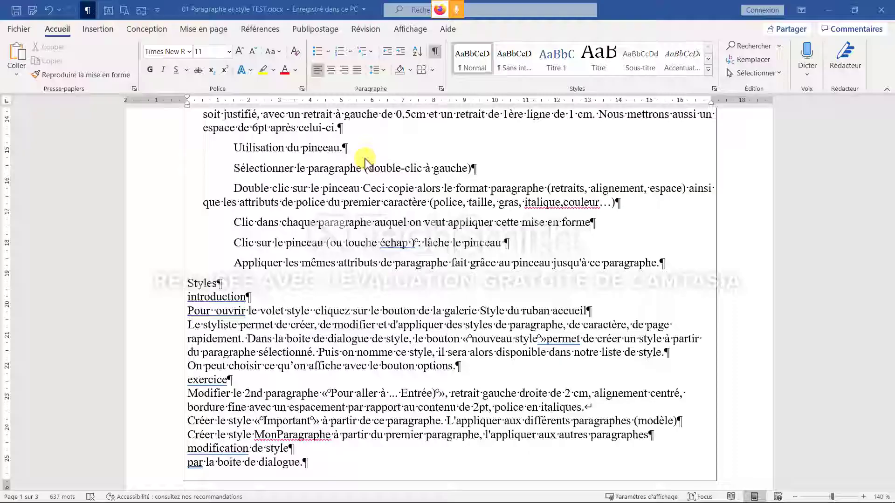
Step: Open the Styles pane, dock it beside the document and widen it slightly
left_click(714, 89)
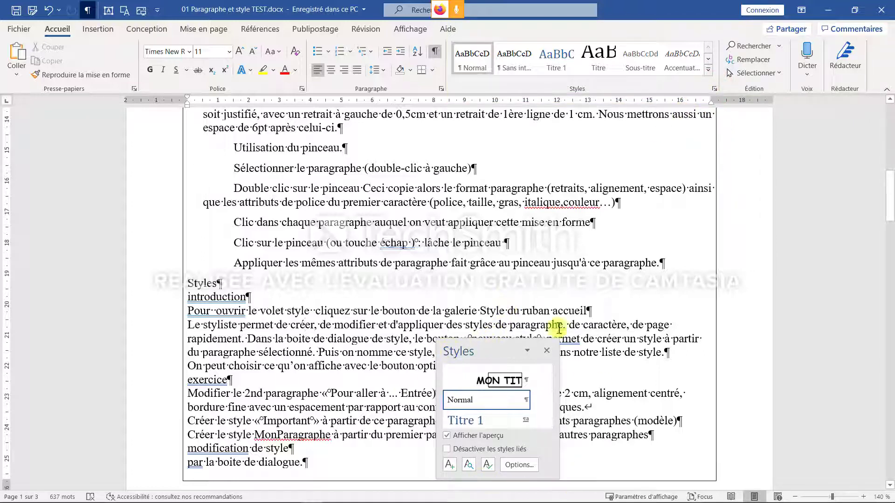
left_click_drag(491, 352, 891, 167)
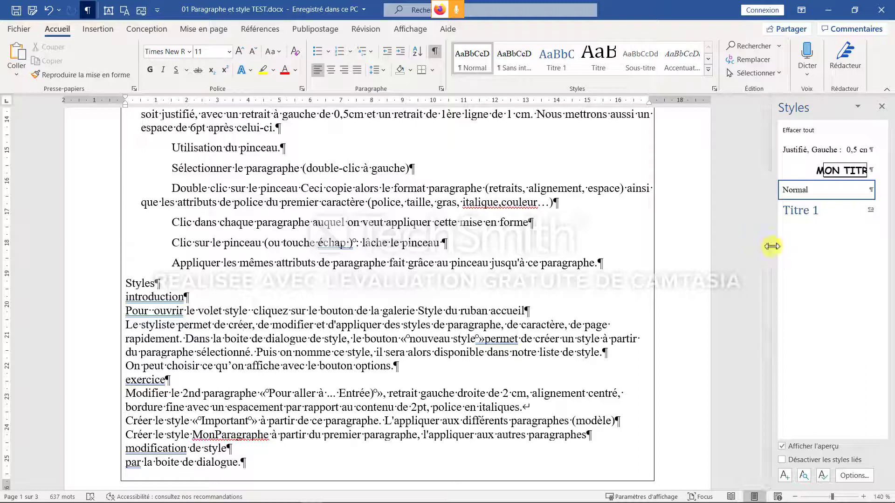
mouse_move(772, 246)
left_mouse_down()
mouse_move(669, 247)
mouse_move(825, 239)
mouse_move(758, 237)
left_mouse_up()
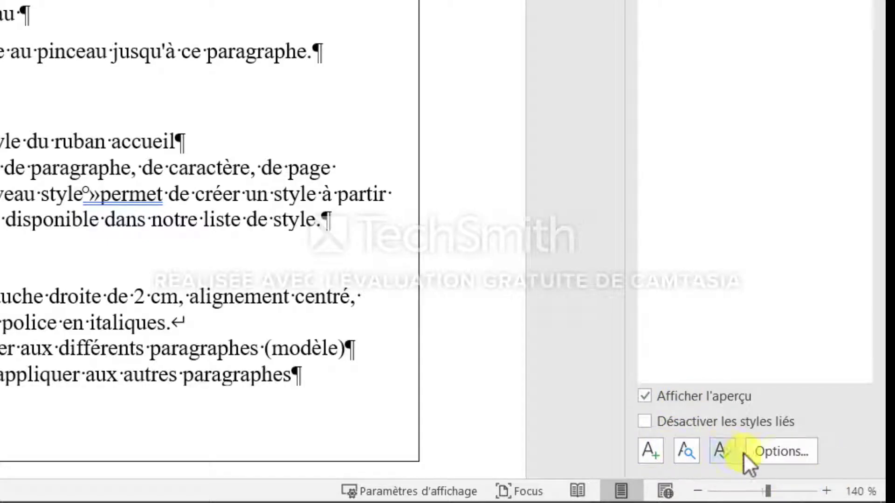
Step: Configure the Styles pane options to list the "Recommandé" styles and show the next heading when the previous level is used
left_click(778, 452)
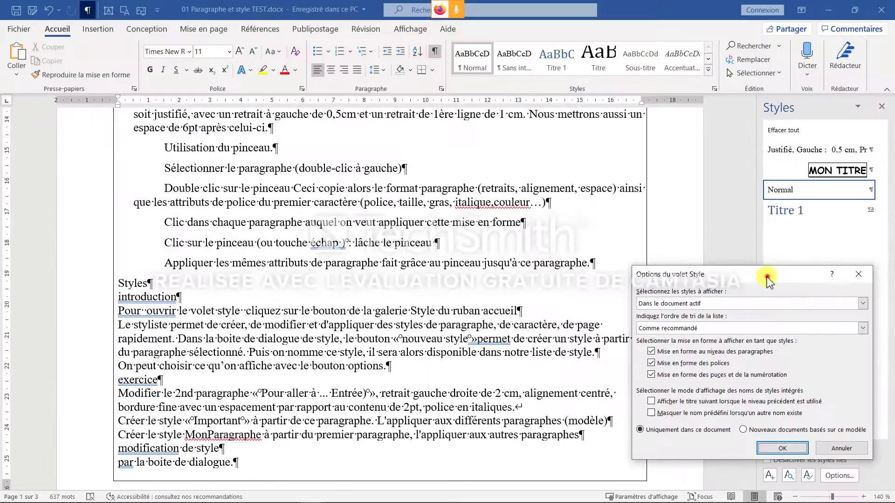
left_click_drag(767, 277, 464, 161)
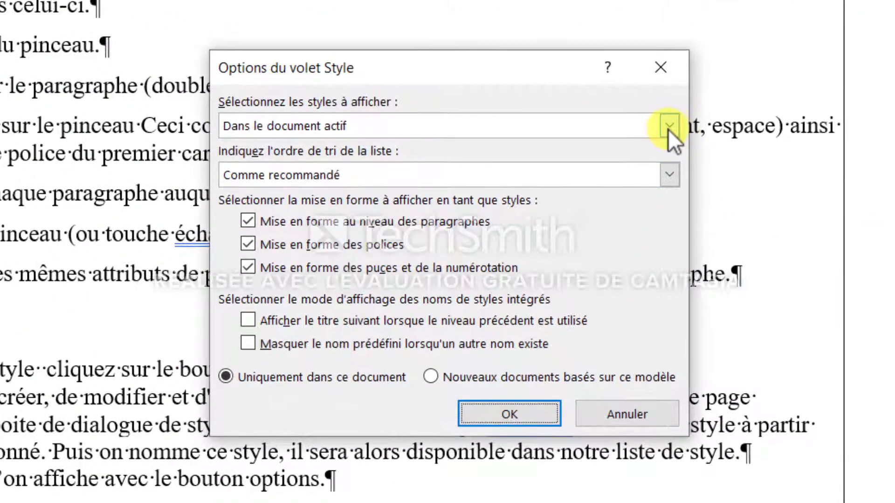
left_click(668, 129)
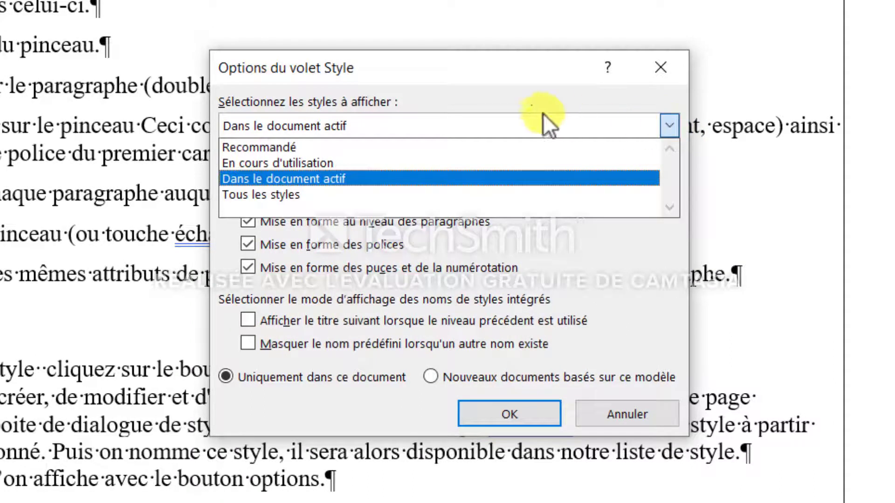
left_click(247, 147)
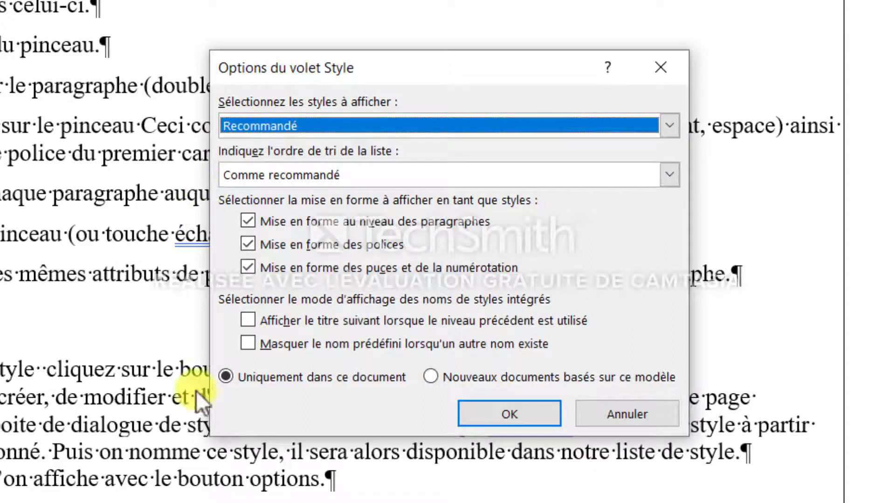
left_click(247, 320)
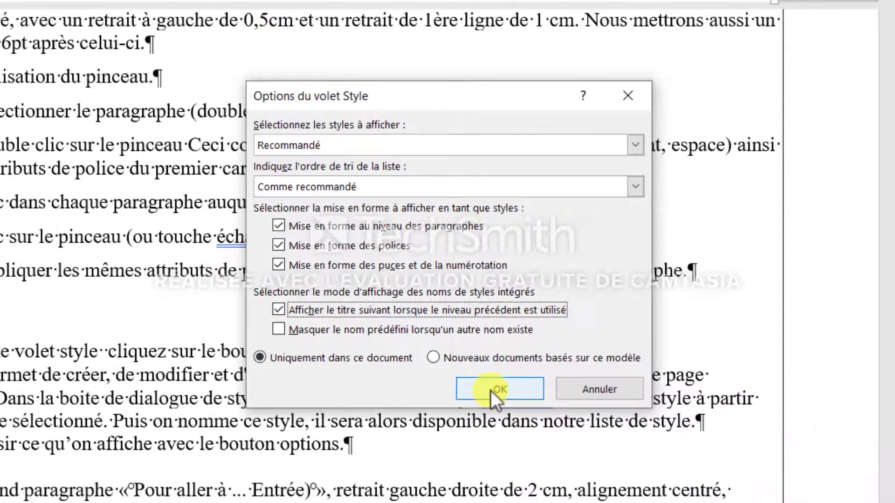
left_click(498, 415)
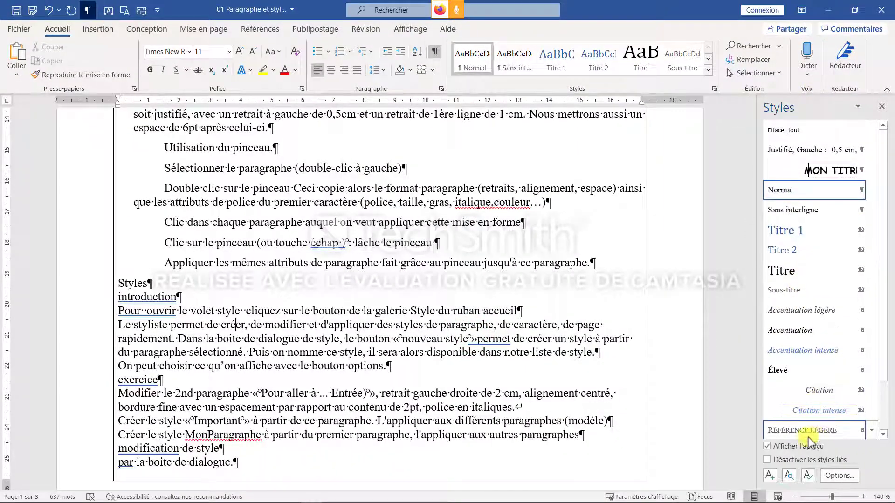
Step: Check which style the boxed title "PARAGRAPHES, STYLES." uses at the start of the document
scroll(330, 281, "up", 3)
scroll(330, 281, "up", 6)
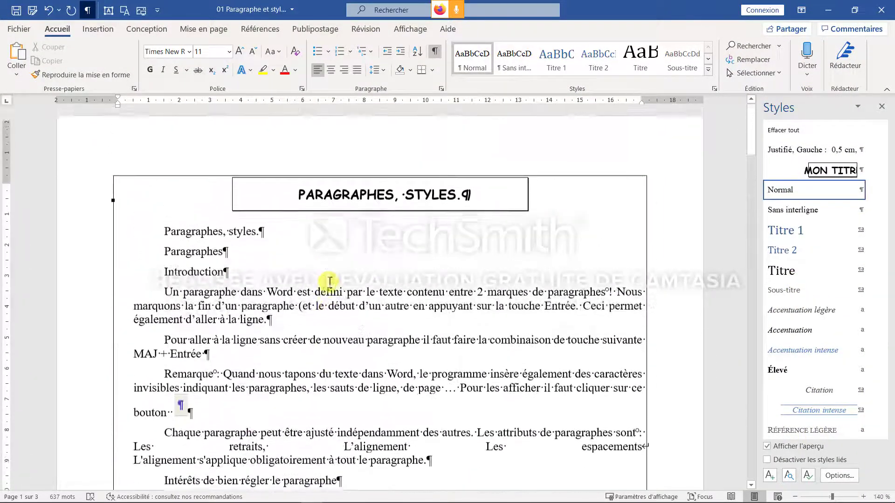
left_click(434, 199)
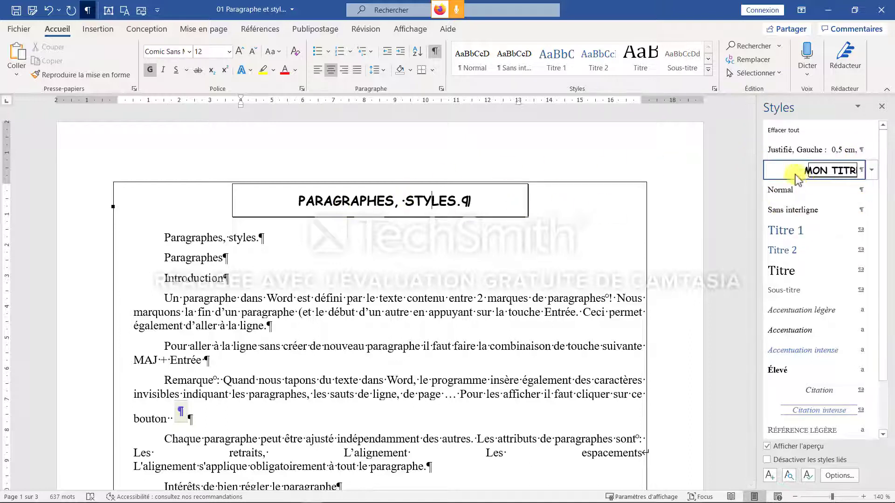
mouse_move(805, 175)
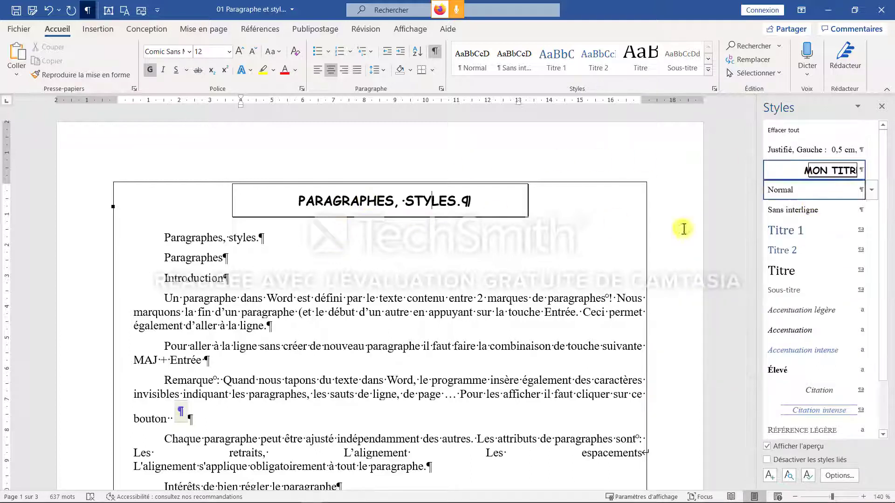
Step: Try the MON TITRE style on the "Introduction" paragraph and undo the style change
left_click(189, 278)
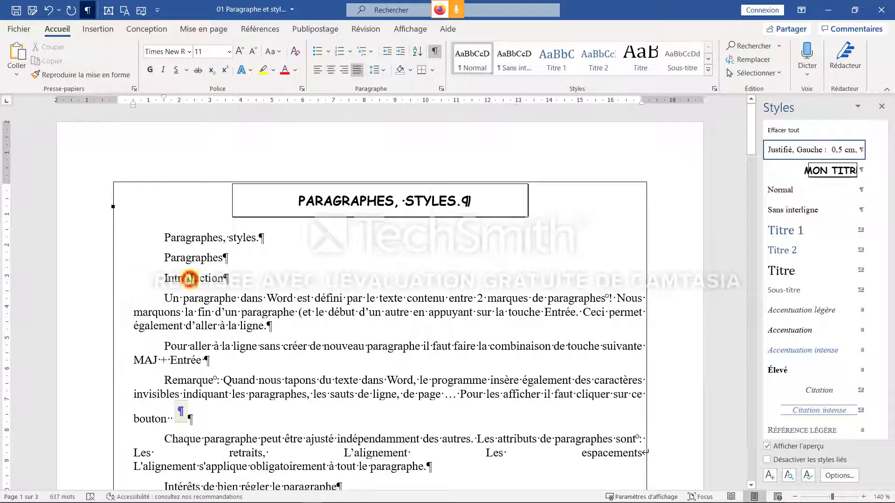
left_click(843, 172)
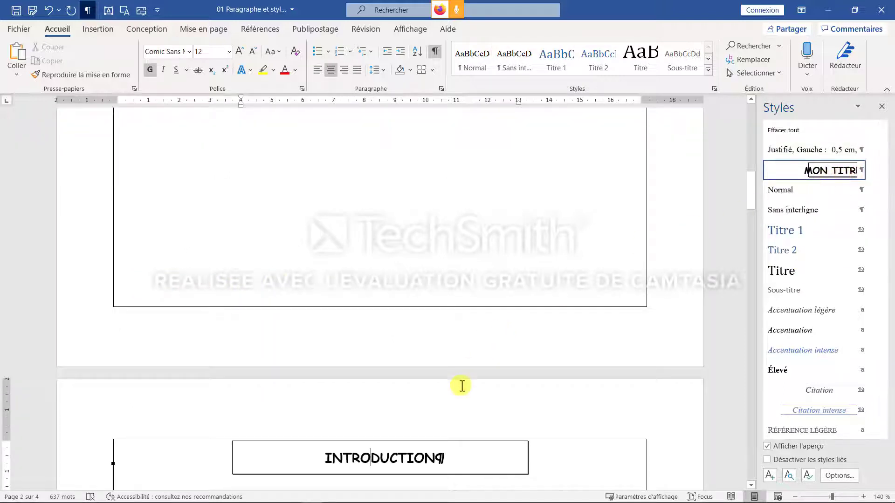
scroll(462, 386, "down", 3)
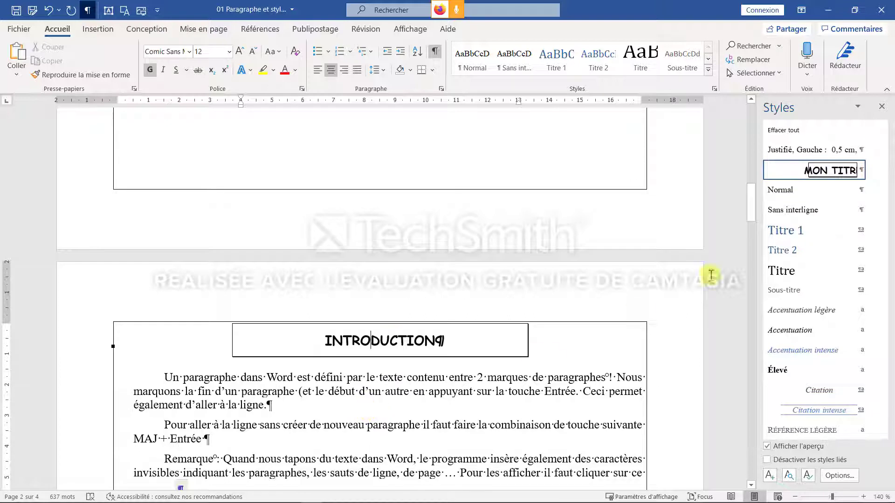
left_click(49, 9)
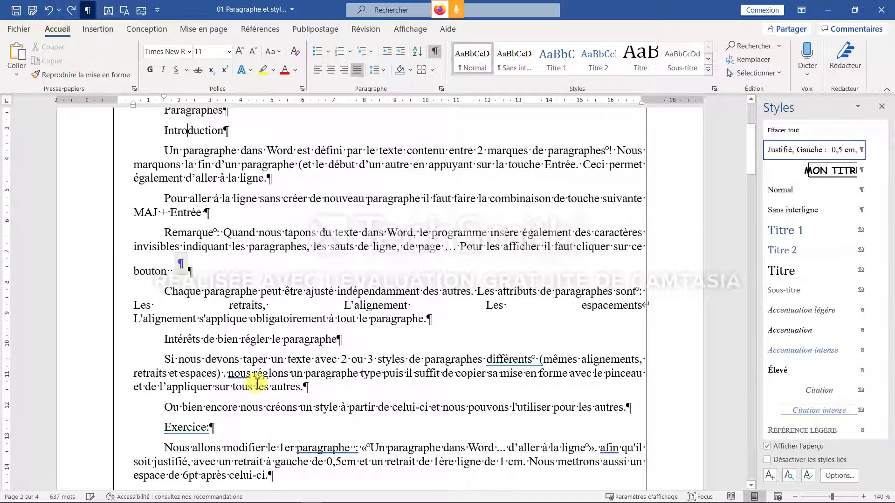
scroll(678, 213, "up", 4)
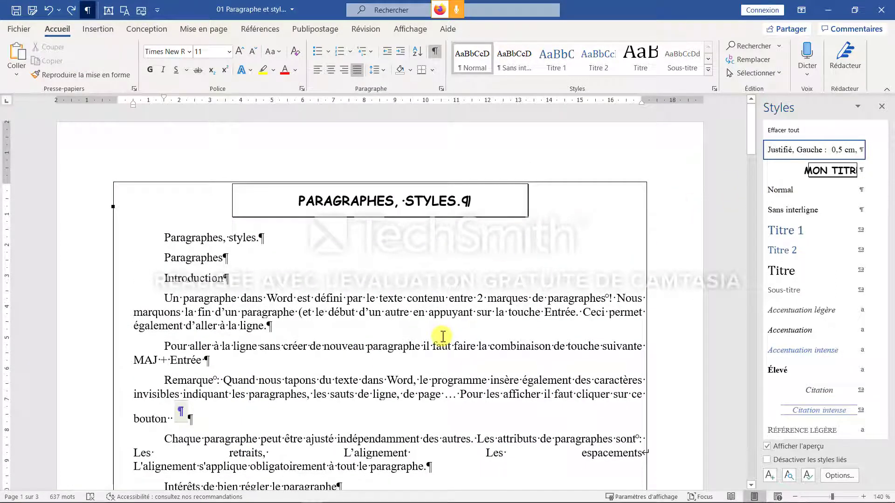
Step: Switch to the PDF model in Foxit Reader, read the exercise instructions for the second paragraph, and return to Word
key("alt+Tab")
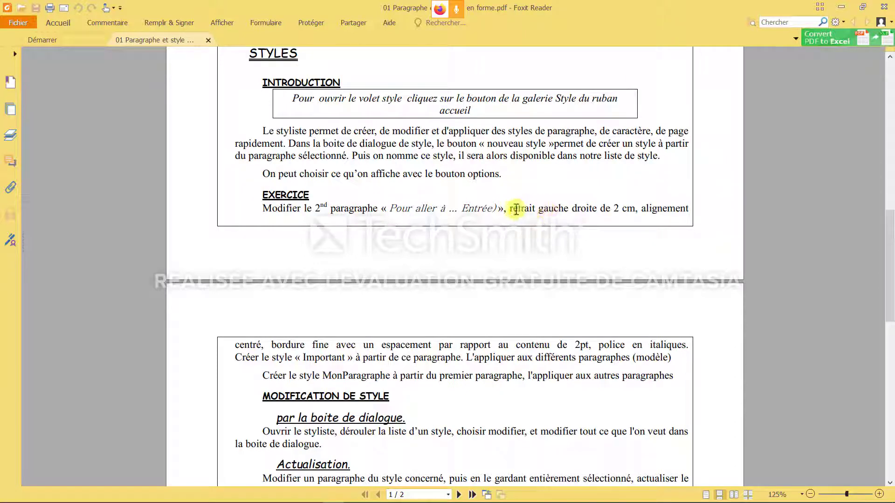
left_click_drag(292, 98, 559, 120)
key("alt+Tab")
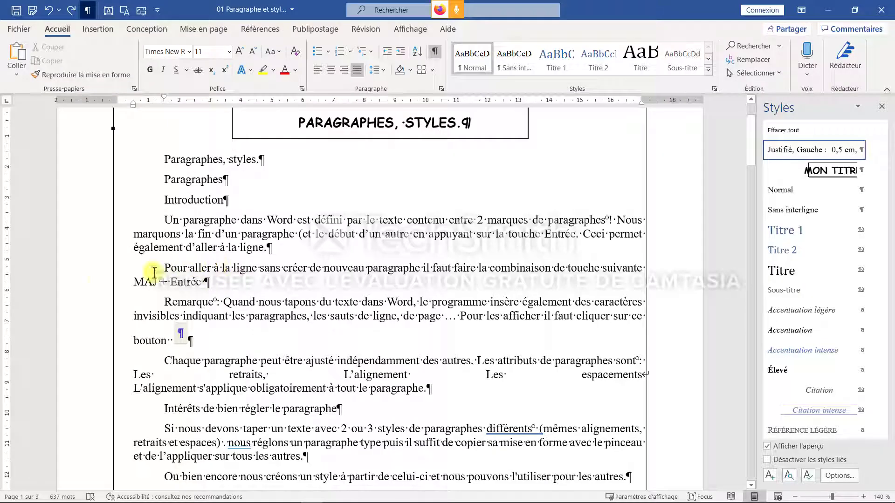
Step: Center the second paragraph "Pour aller à la ligne…" and set its left and right indents to 2 cm in the paragraph settings
left_click(92, 279)
double_click(92, 280)
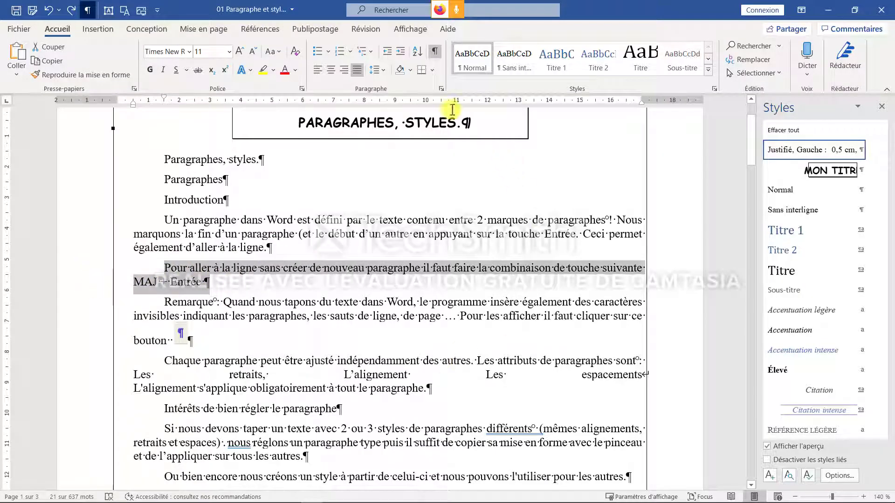
left_click(442, 88)
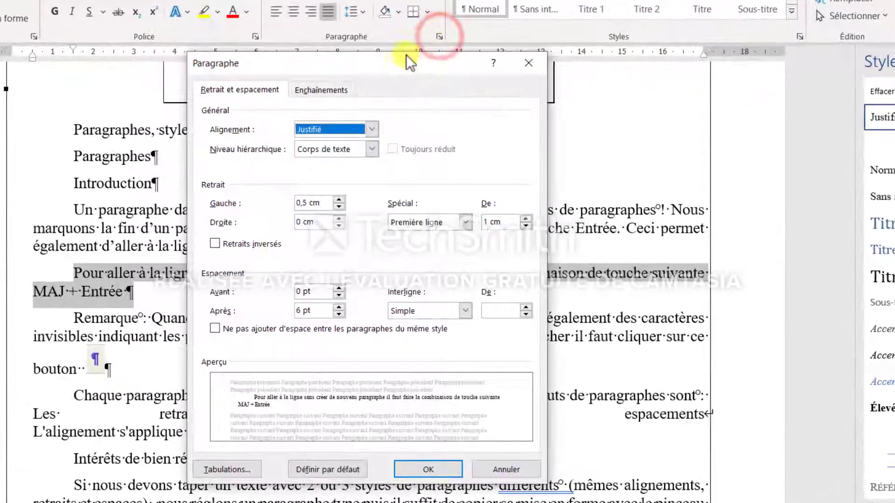
left_click(372, 129)
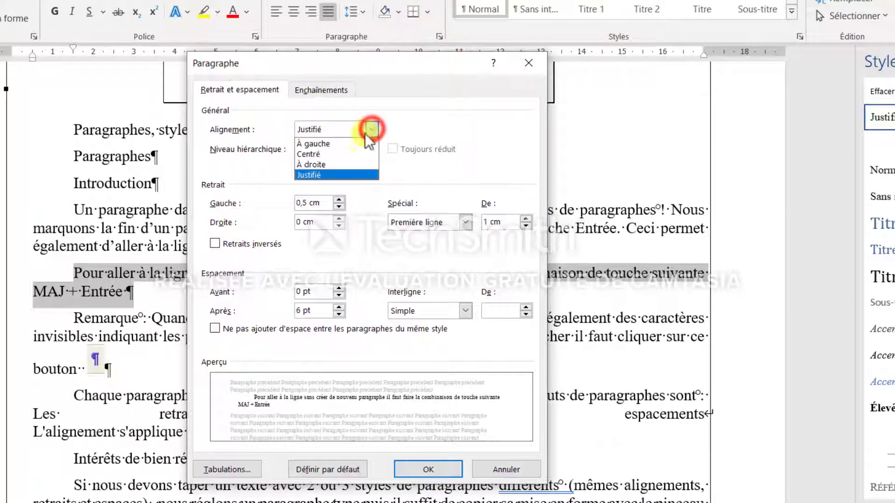
left_click(312, 155)
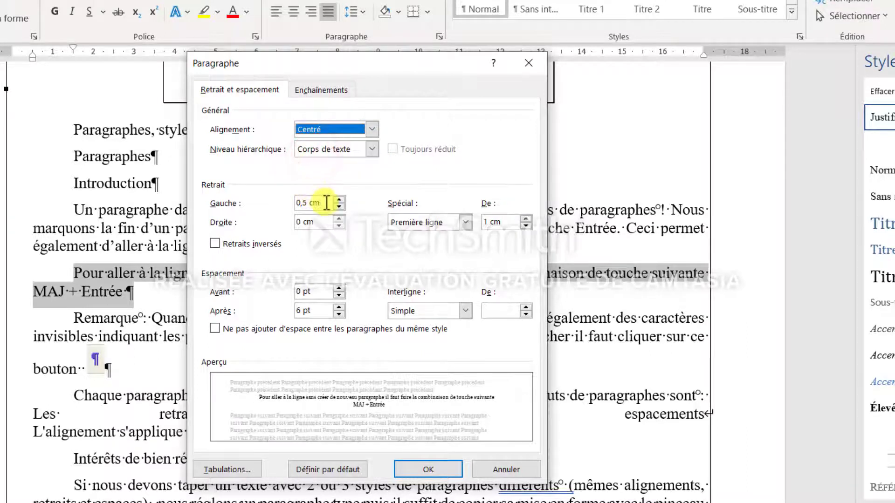
left_click(312, 202)
left_click_drag(312, 202, 266, 194)
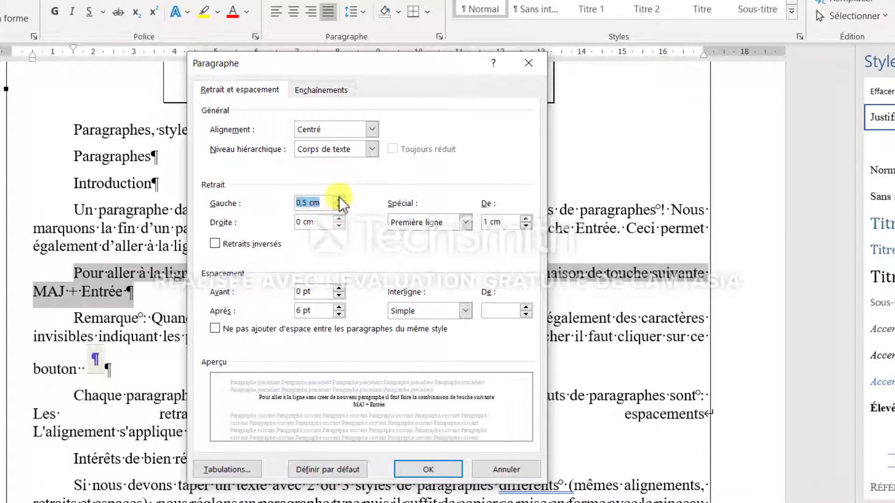
type("2")
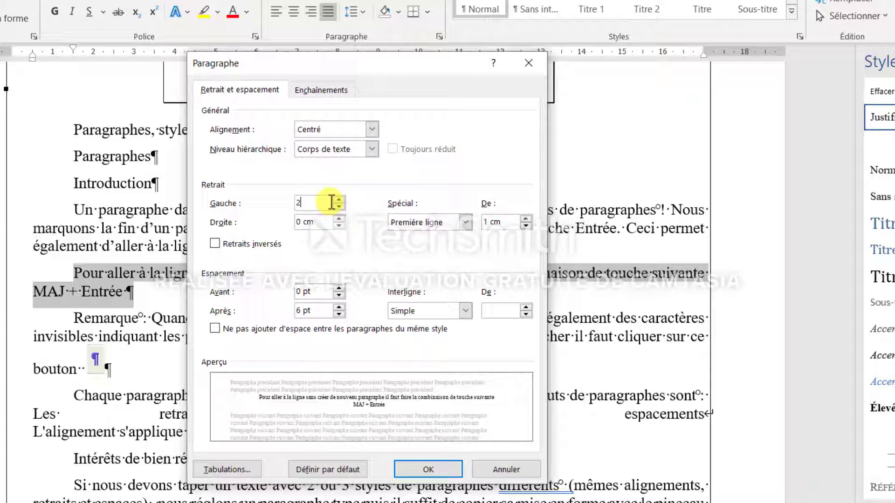
key("Tab")
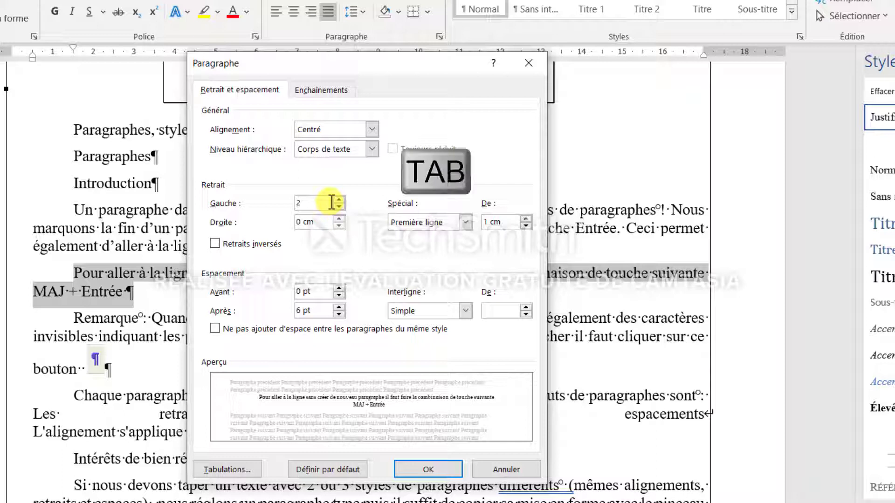
key("Tab")
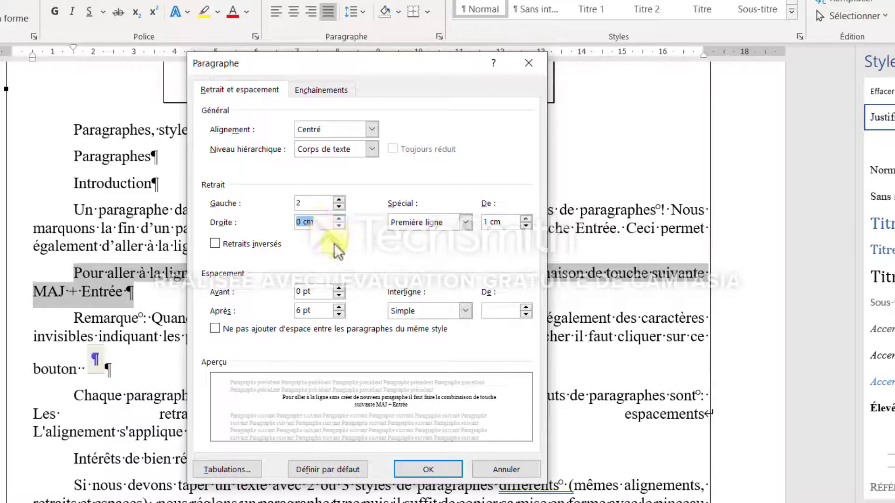
type("2")
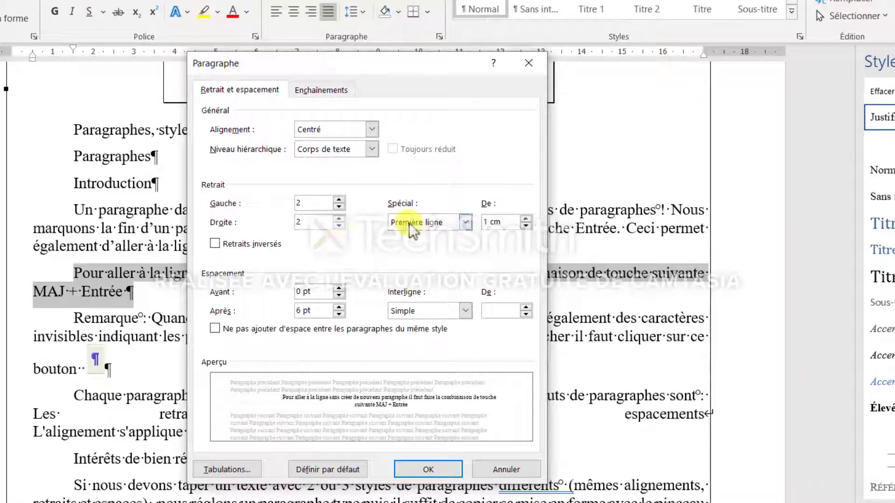
Step: Remove the paragraph's first-line indent, set its spacing after to 0 pt, and apply the paragraph settings
left_click(466, 220)
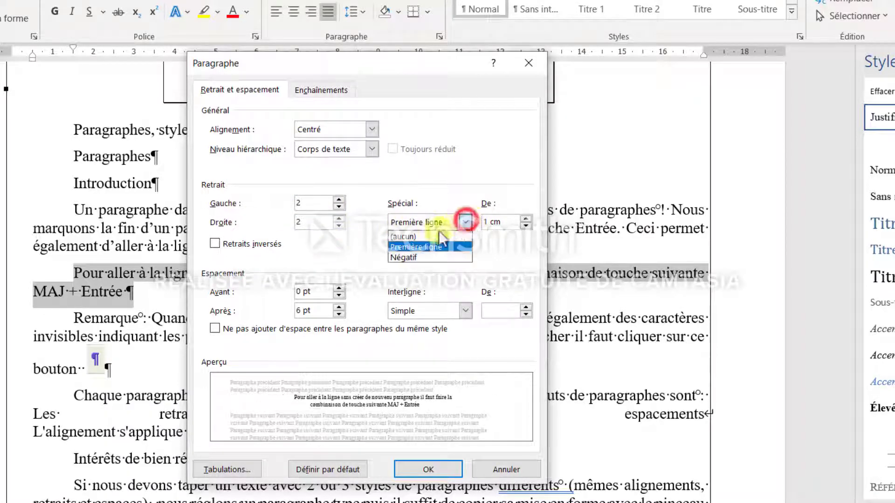
left_click(404, 237)
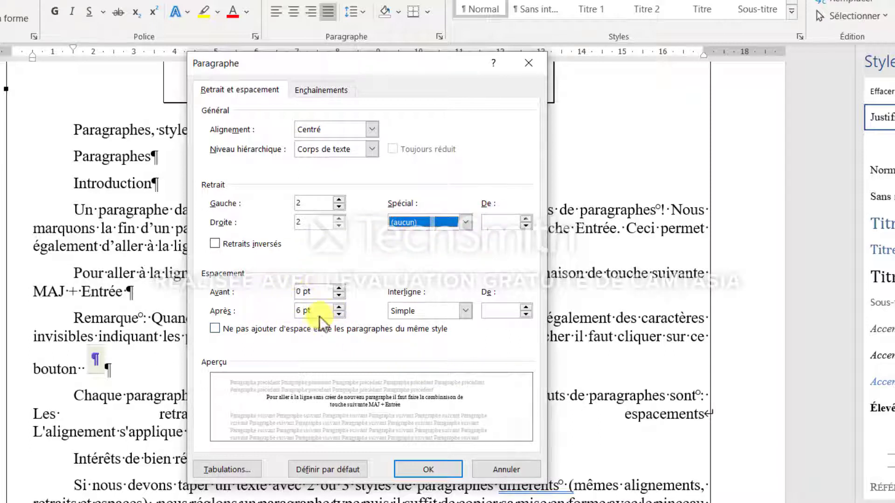
left_click(339, 315)
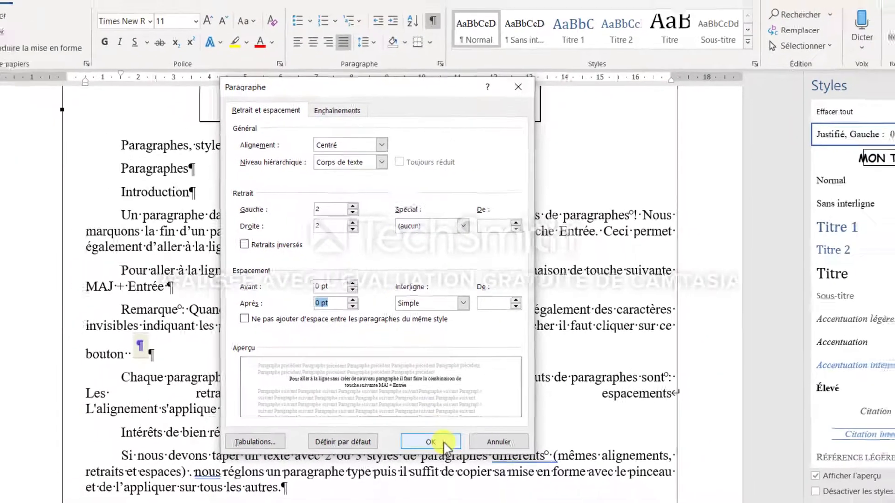
left_click(428, 469)
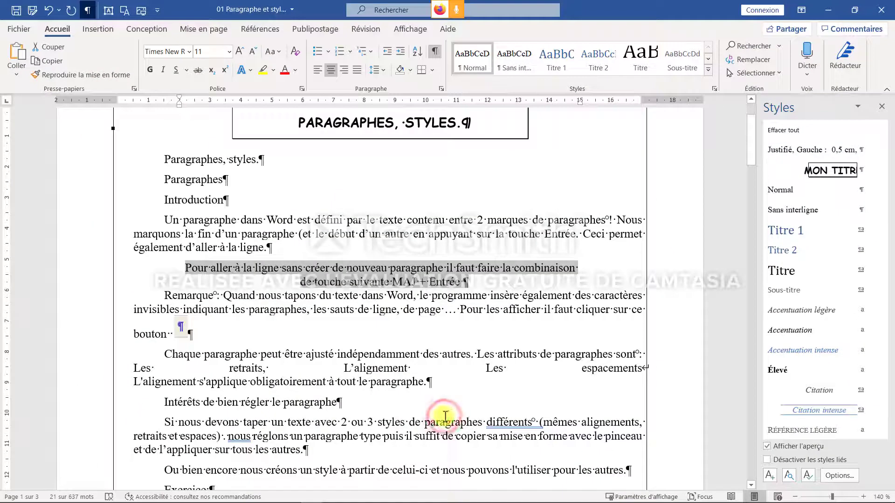
Step: Italicize the second paragraph and choose a ½ pt solid box border (Encadrement) applied to the paragraph
left_click(162, 70)
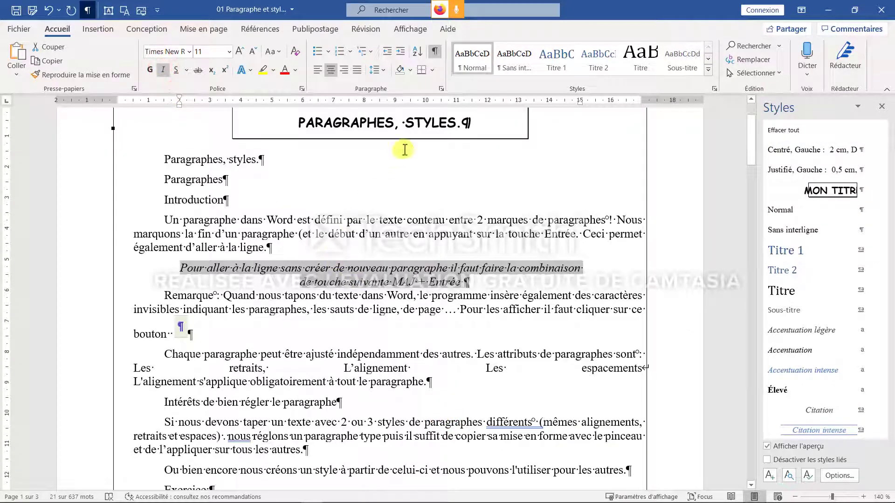
left_click(432, 70)
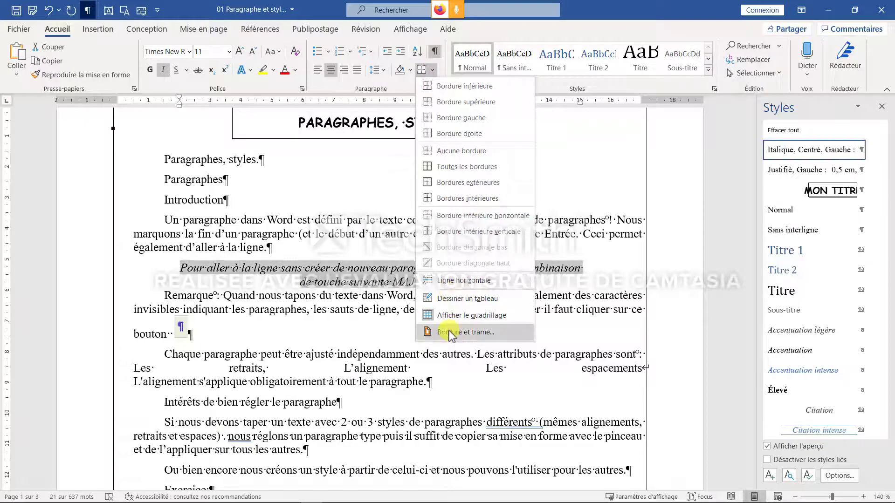
left_click(450, 332)
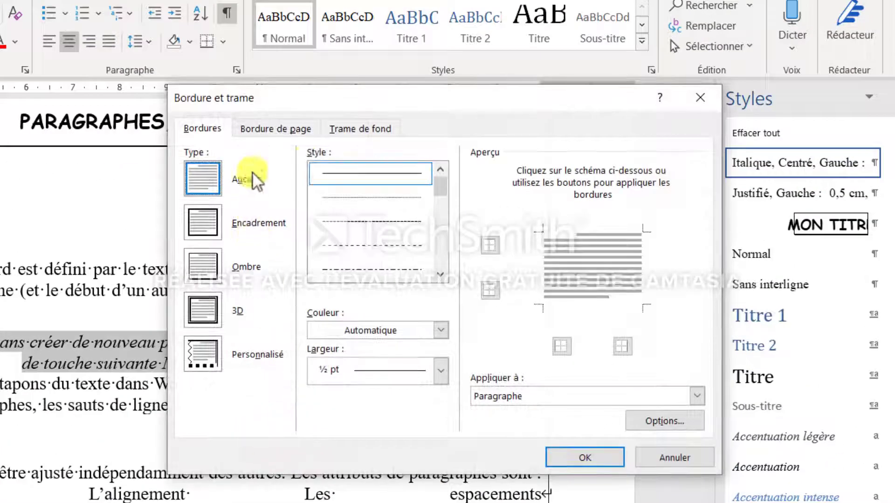
left_click(698, 397)
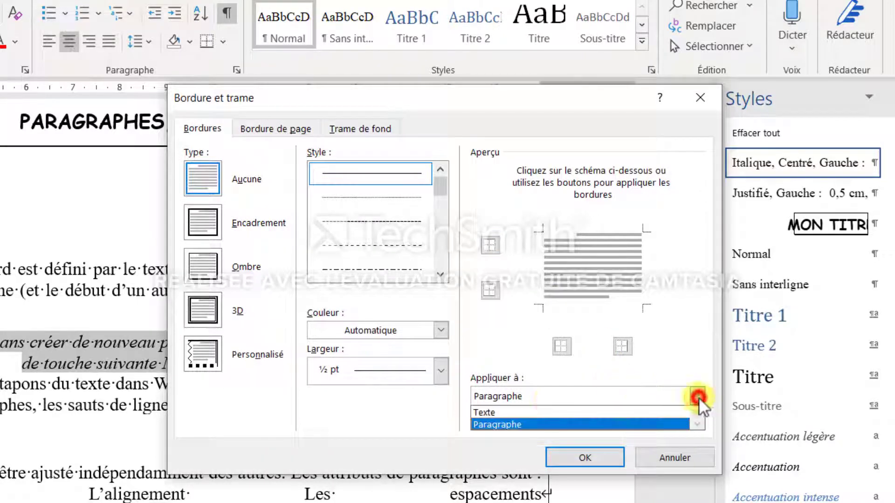
left_click(515, 422)
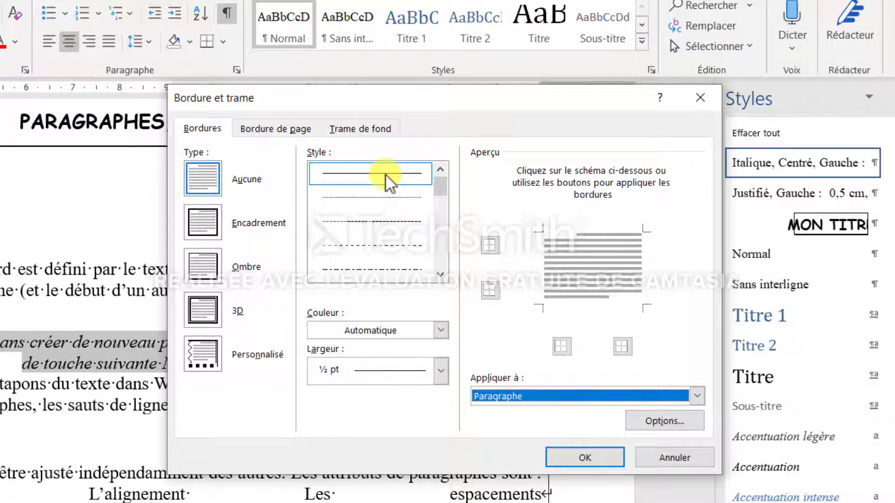
left_click(211, 217)
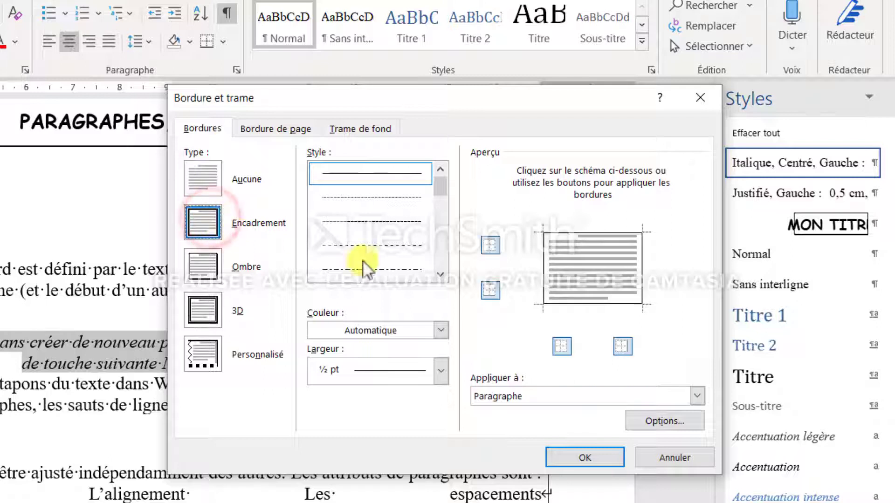
Step: Set the border's distance from the text to 2 pt on all four sides and apply the border
left_click(681, 419)
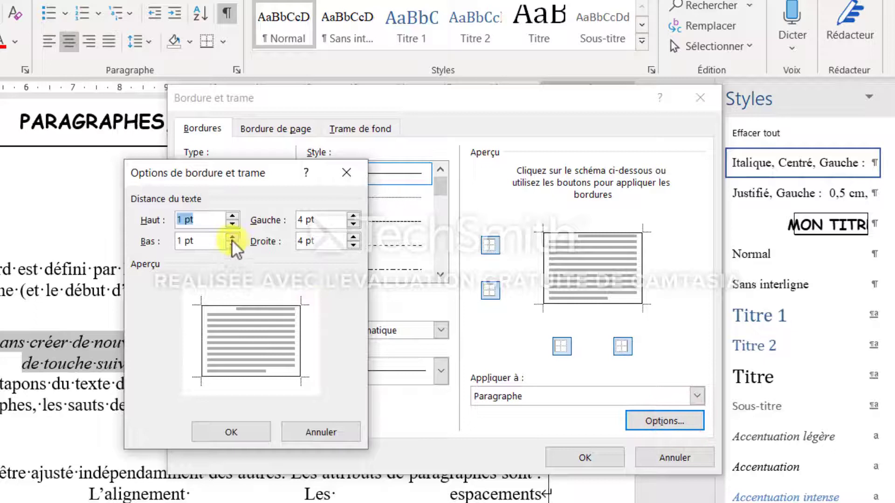
key("Tab")
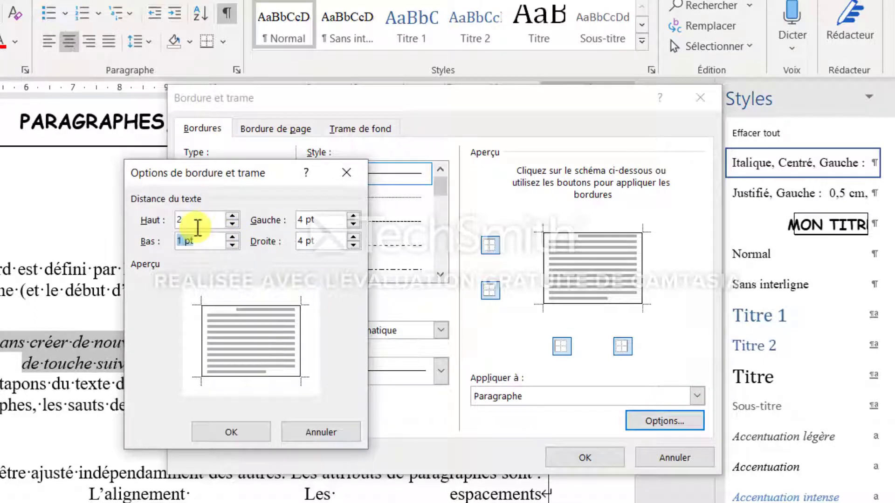
type("2")
key("Tab")
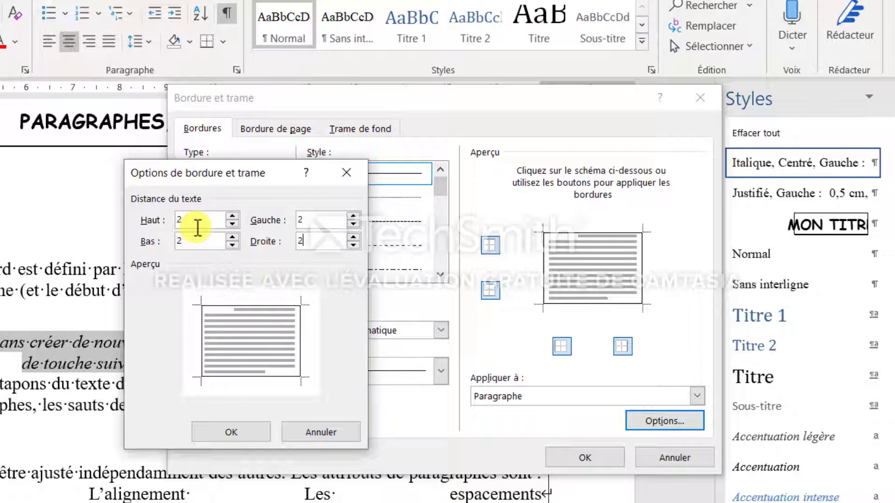
left_click(214, 428)
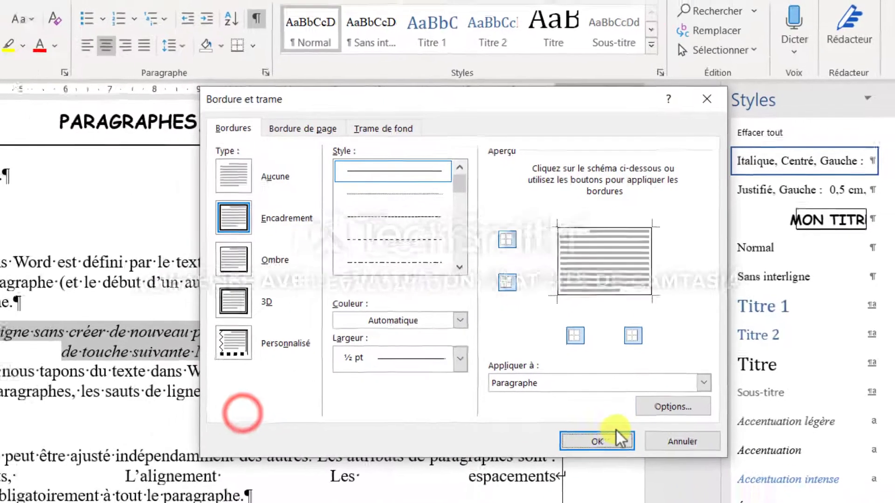
left_click(616, 430)
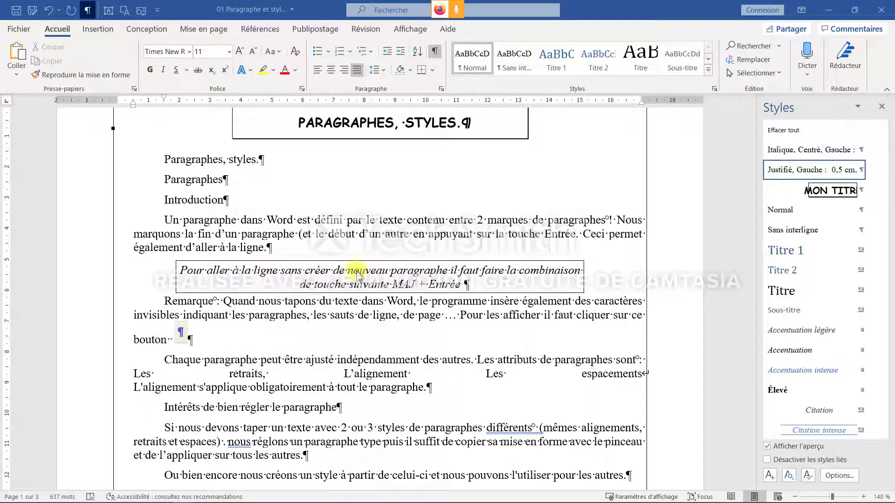
Step: Create a new style named "Important" from the boxed paragraph's formatting, with the type "Lié (paragraphe et caractère)"
double_click(86, 279)
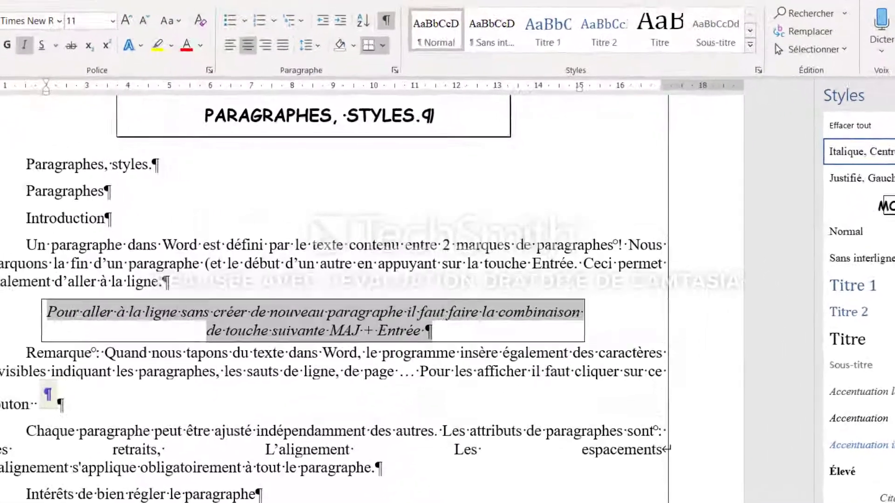
left_click(779, 493)
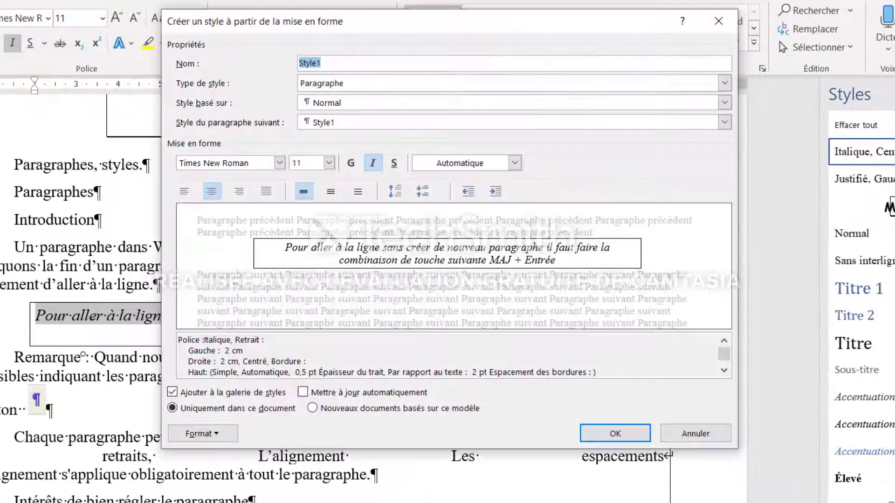
double_click(329, 60)
type("Important")
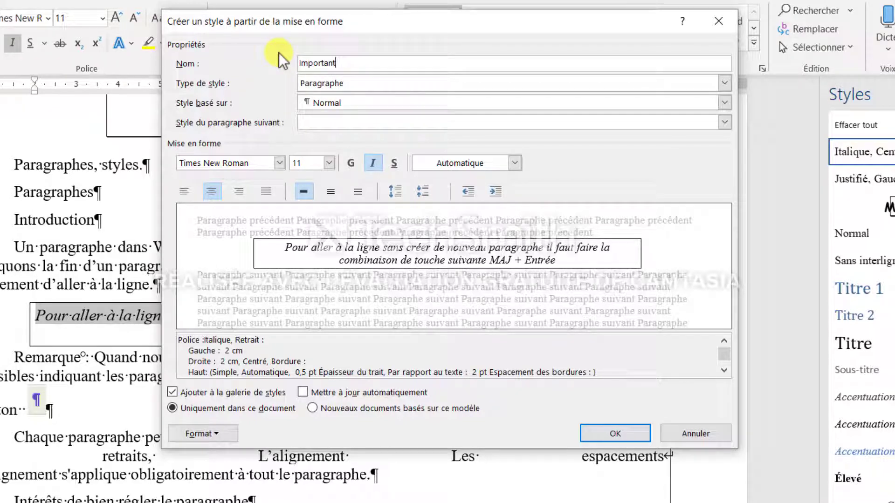
left_click(323, 87)
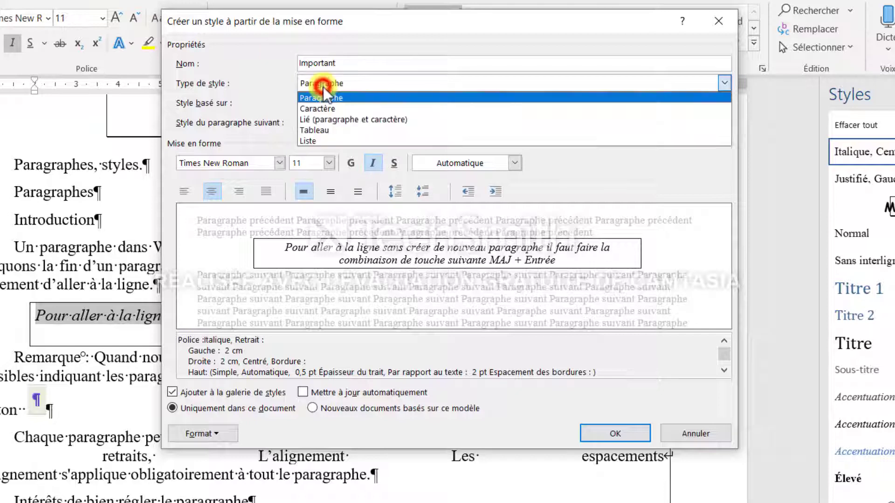
left_click(328, 119)
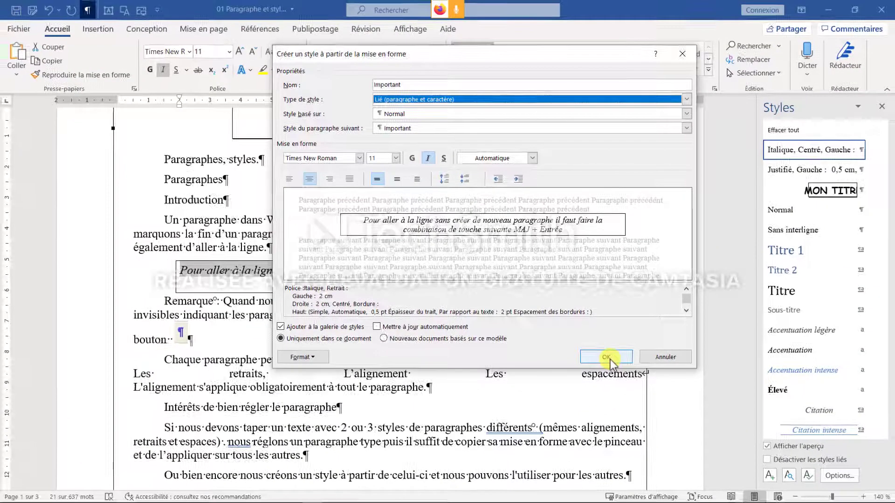
left_click(608, 357)
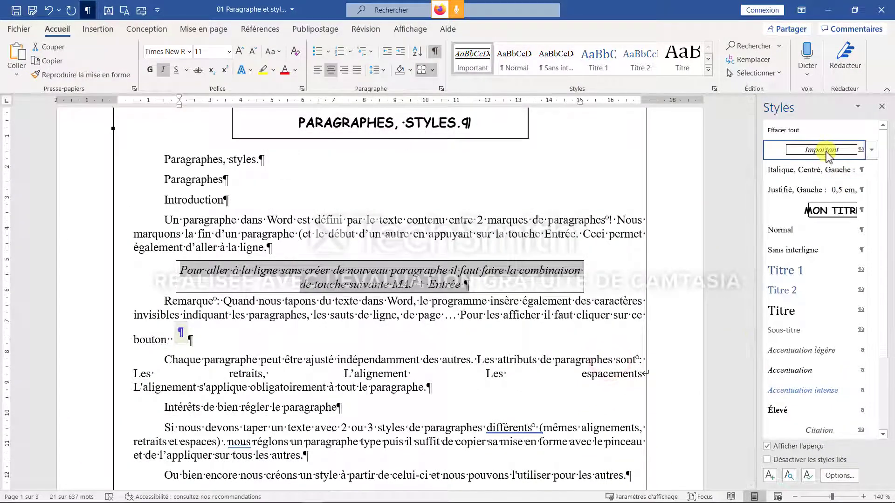
Step: Apply the "Important" style to the "Clic sur le pinceau (ou touche échap)" paragraph
mouse_move(827, 155)
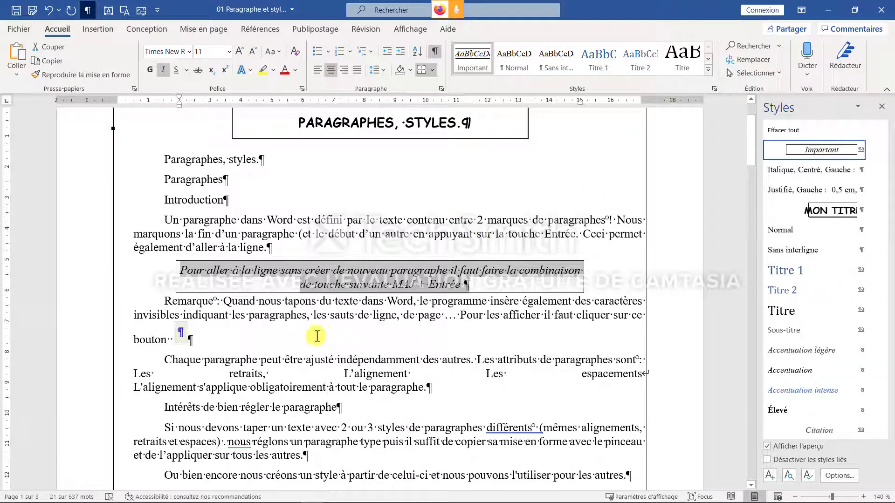
scroll(320, 330, "down", 5)
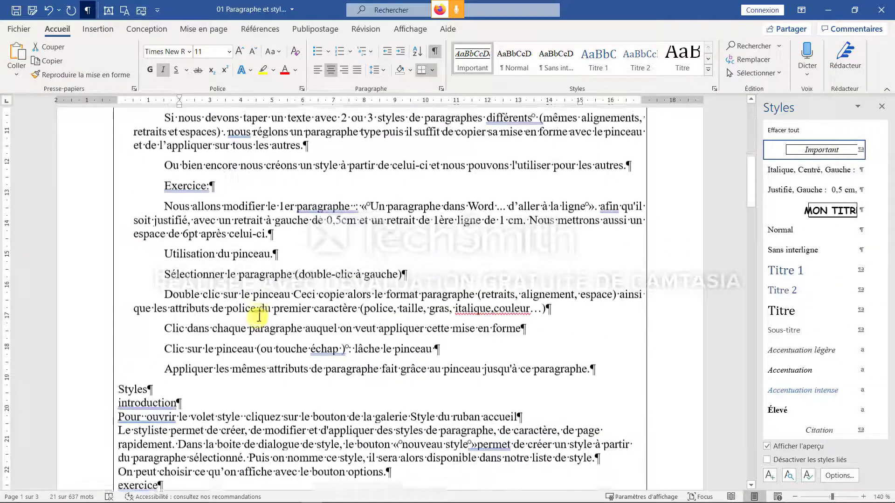
left_click(91, 345)
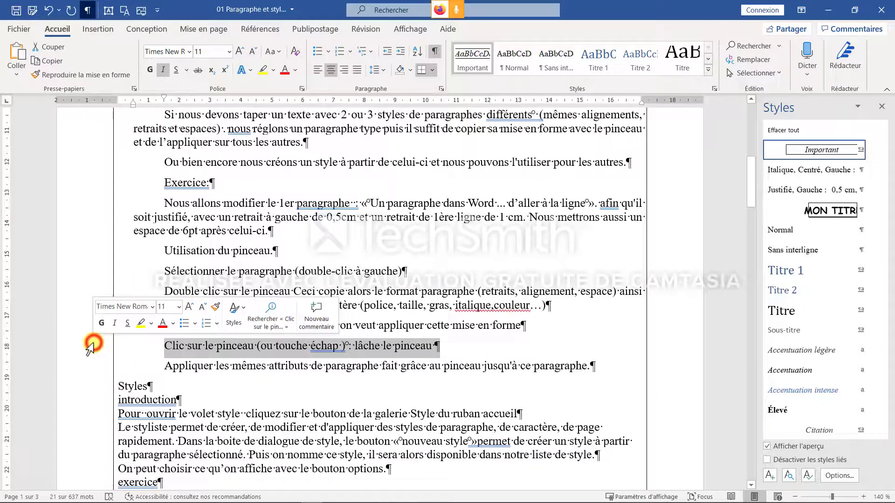
left_click(816, 151)
left_click(456, 304)
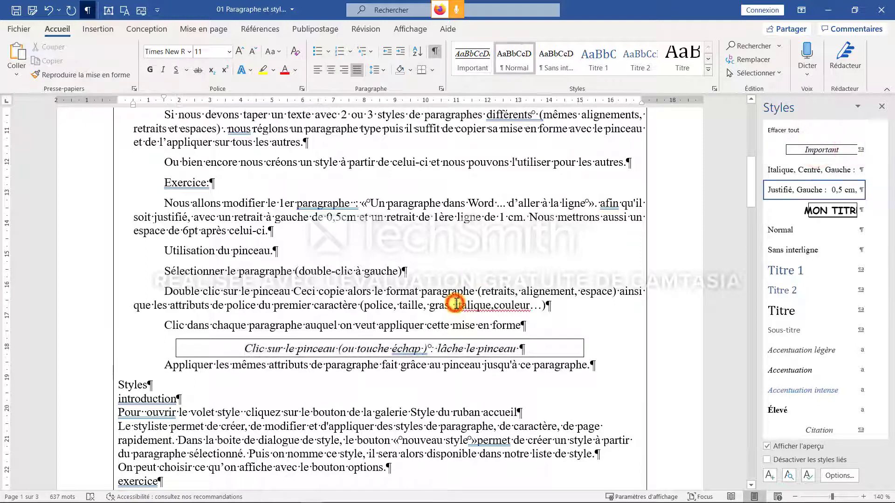
Step: Review the boxed paragraphs and the styles exercise instructions in the PDF model in Foxit Reader, and return to the Word document
scroll(456, 304, "down", 5)
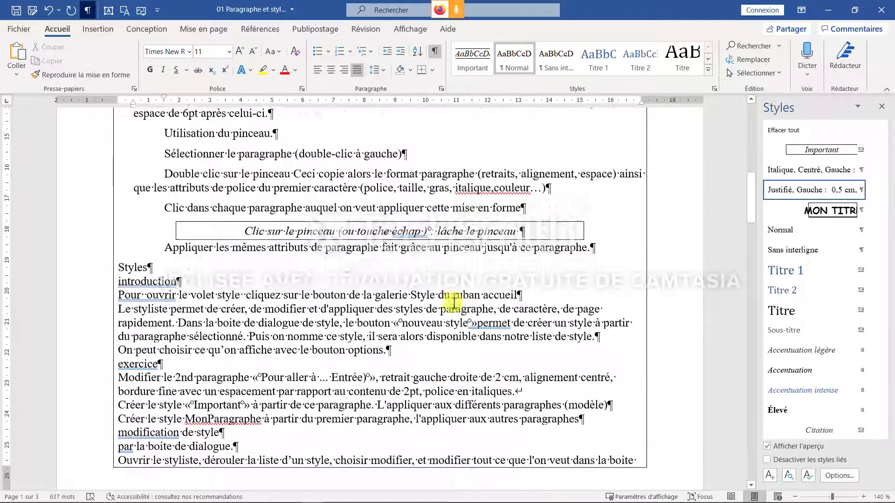
scroll(305, 322, "down", 3)
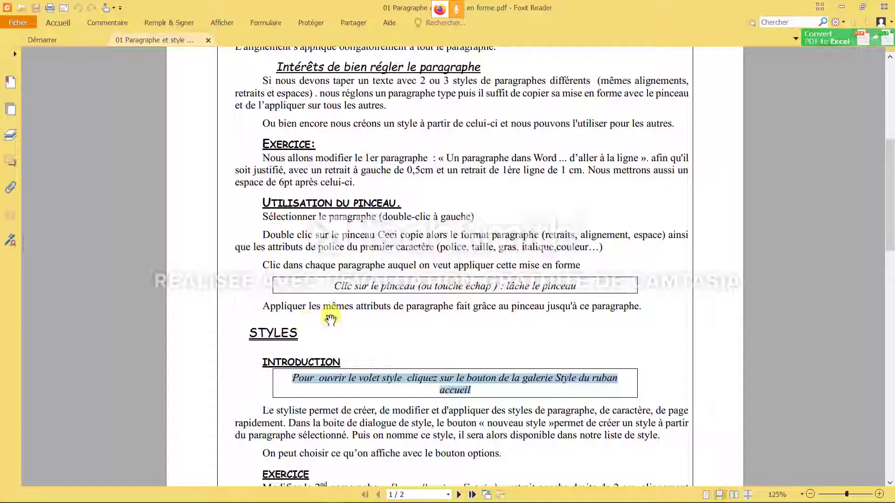
scroll(373, 300, "down", 2)
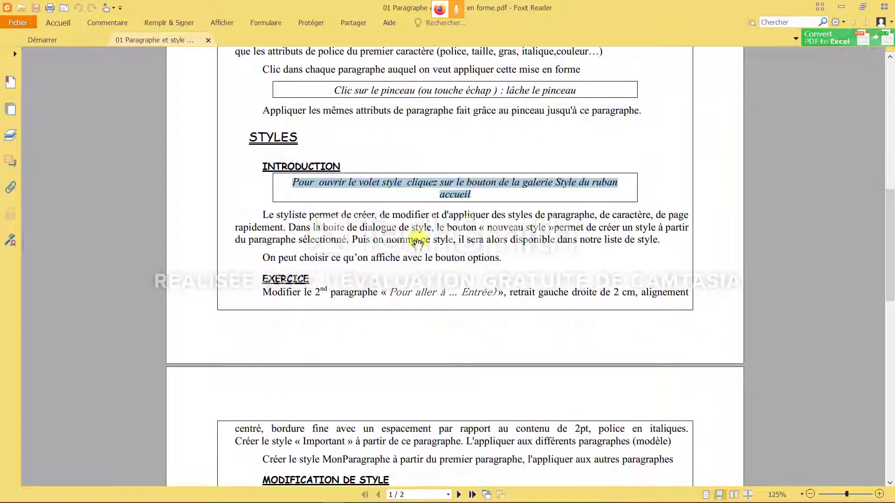
scroll(420, 245, "down", 3)
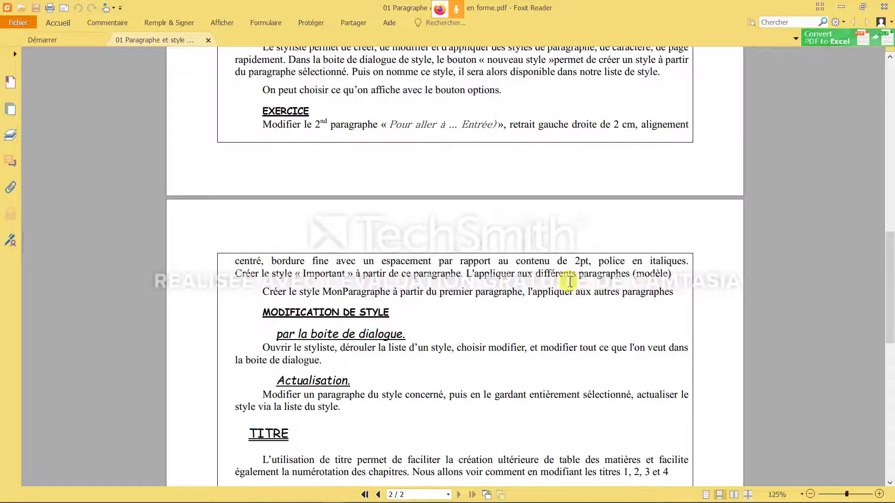
key("alt+Tab")
Step: Create a style named "Mon paragraphe" from the "Un paragraphe dans Word" paragraph's formatting, with the type "Lié (paragraphe et caractère)"
scroll(397, 235, "up", 6)
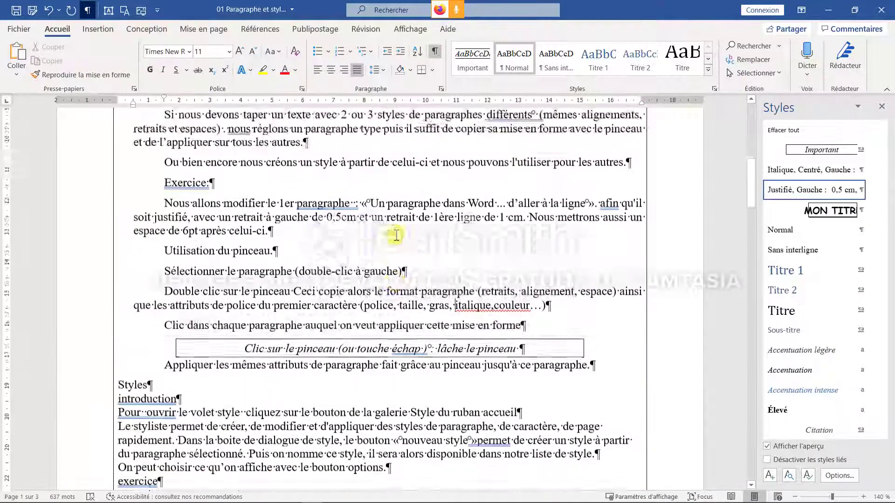
scroll(397, 235, "up", 10)
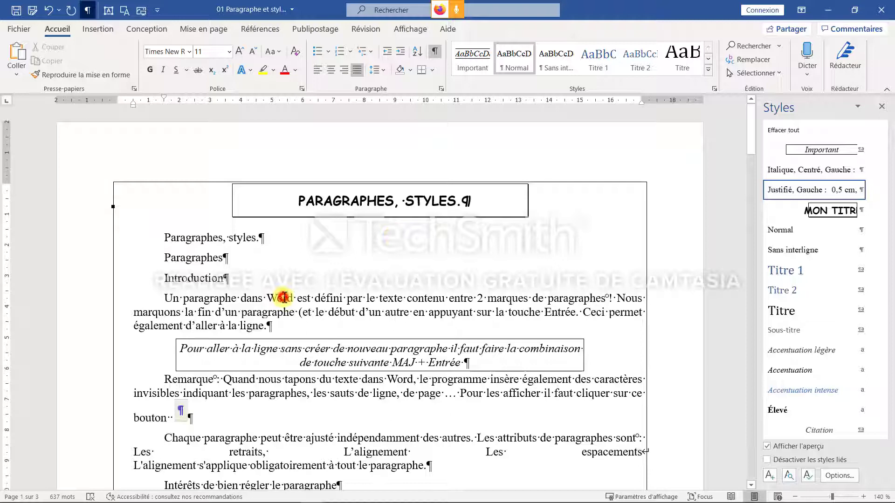
left_click(88, 311)
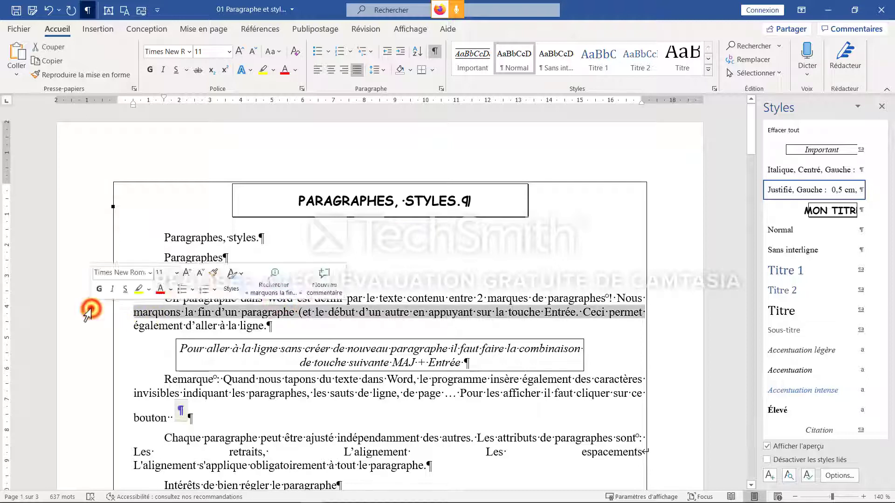
double_click(88, 311)
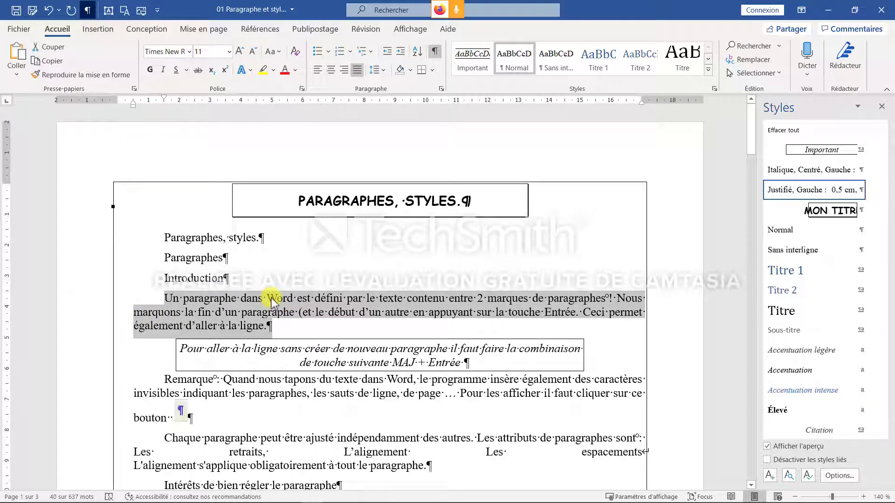
left_click(769, 477)
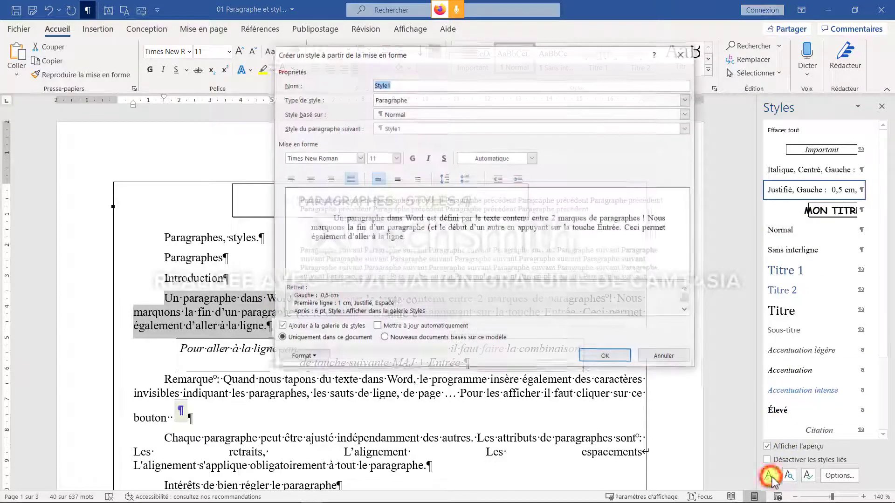
left_click_drag(402, 85, 332, 72)
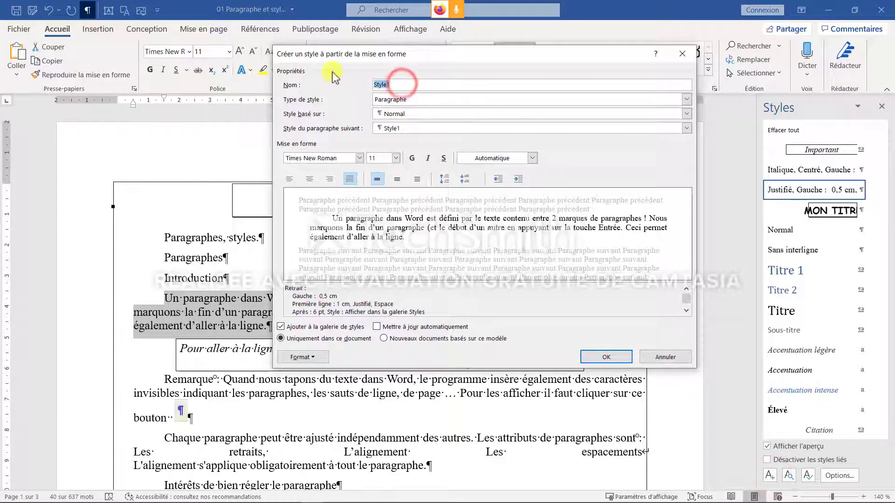
type("Mon p")
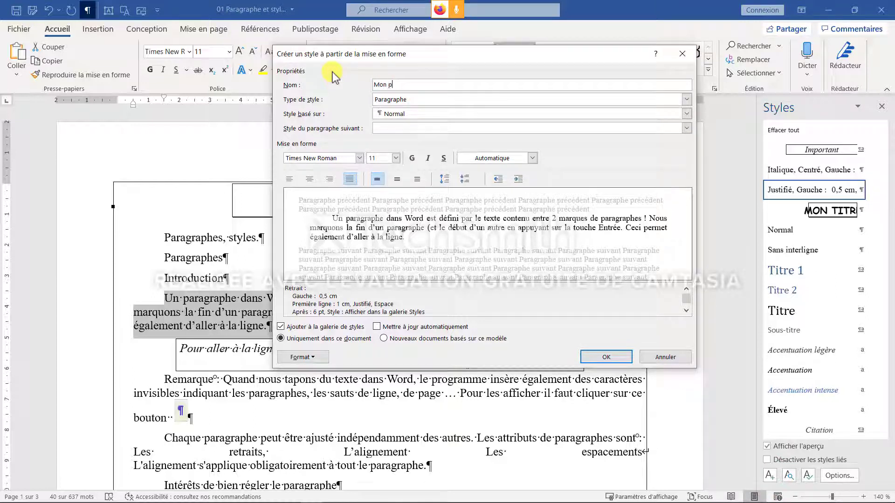
type("aragraphe")
left_click(687, 99)
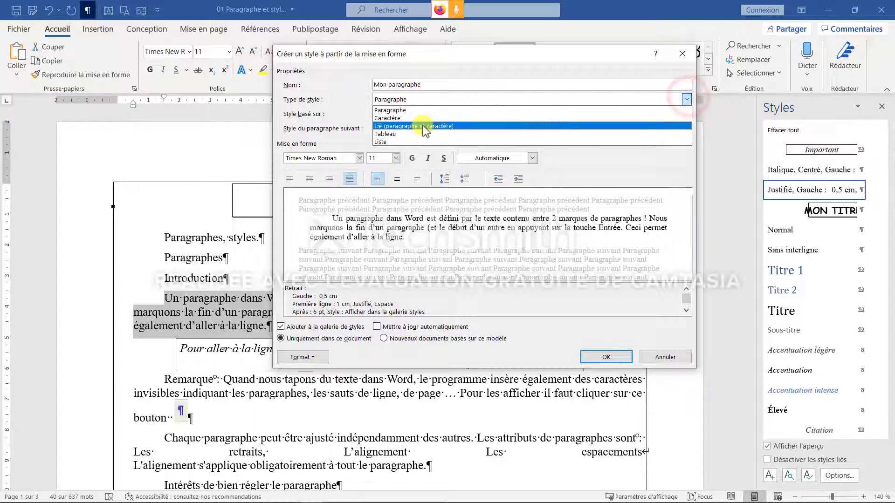
left_click(422, 126)
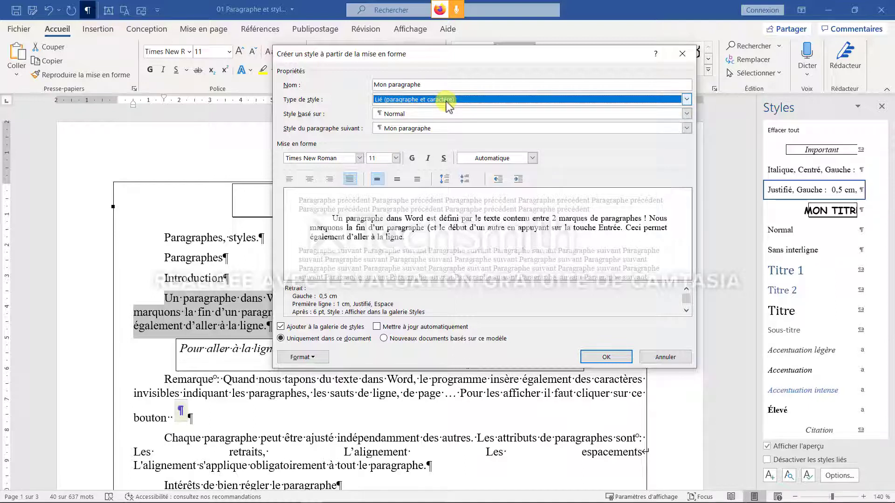
left_click(607, 357)
Step: Select the entire document and apply the "Mon paragraphe" style to it
scroll(238, 319, "down", 3)
scroll(238, 318, "up", 2)
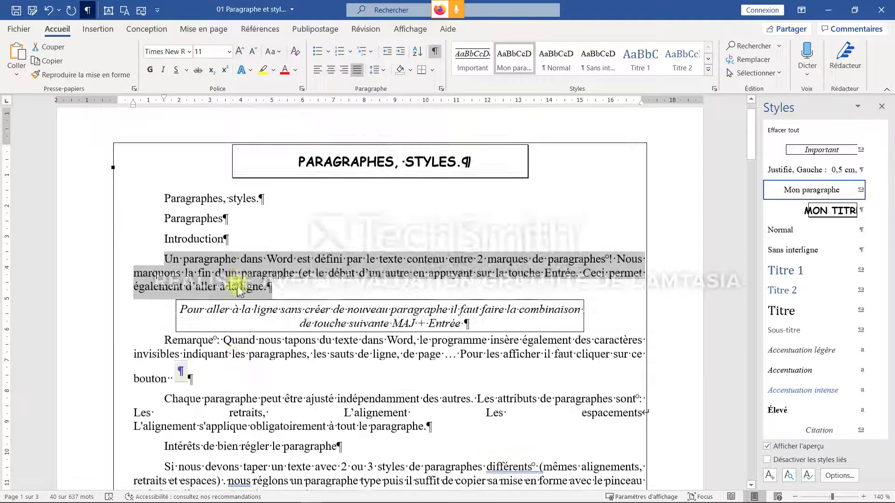
left_click(413, 394)
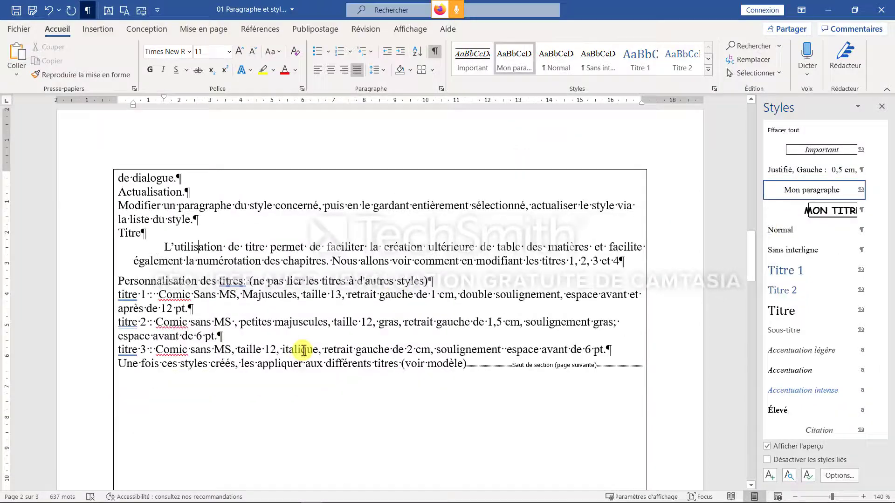
scroll(302, 351, "up", 12)
scroll(302, 350, "up", 6)
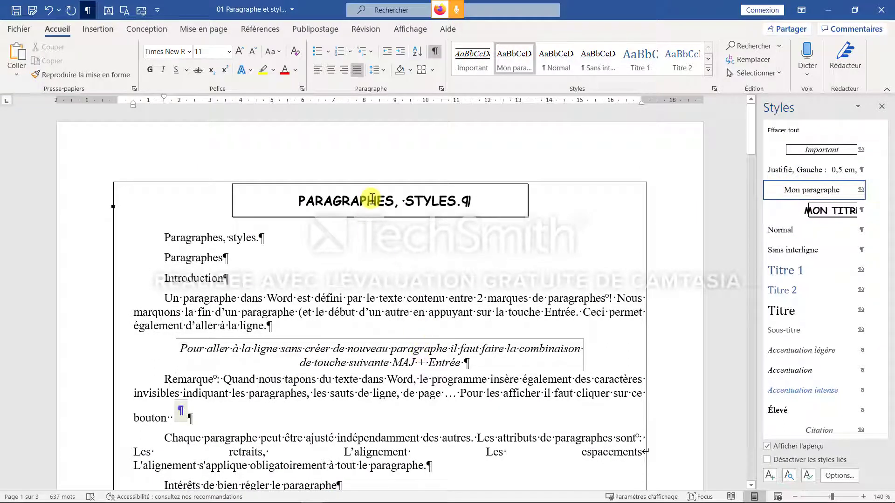
left_click(362, 313)
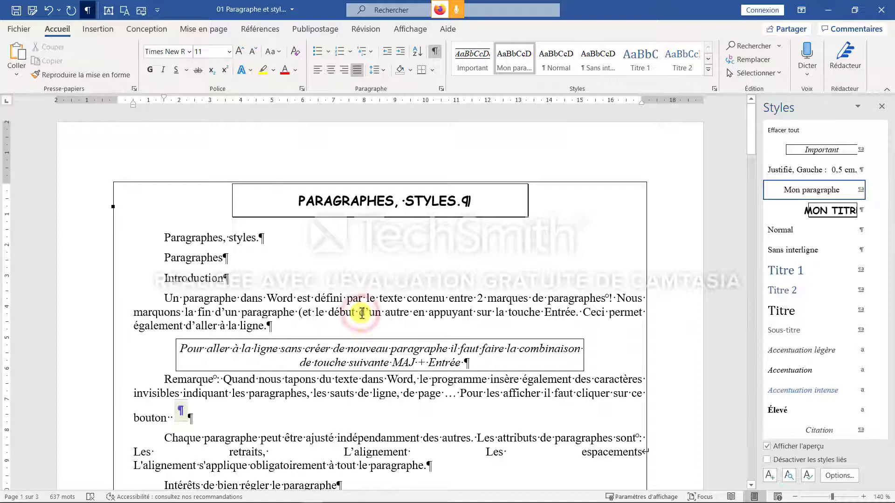
key("ctrl+a")
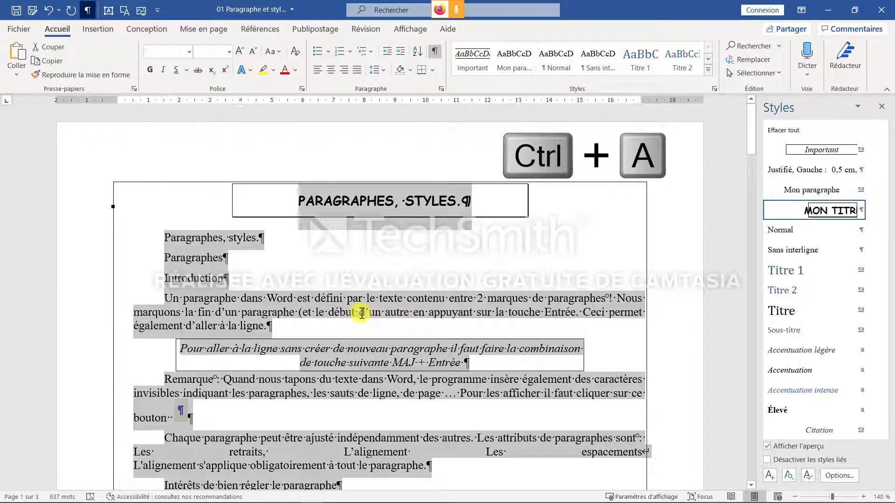
left_click(801, 191)
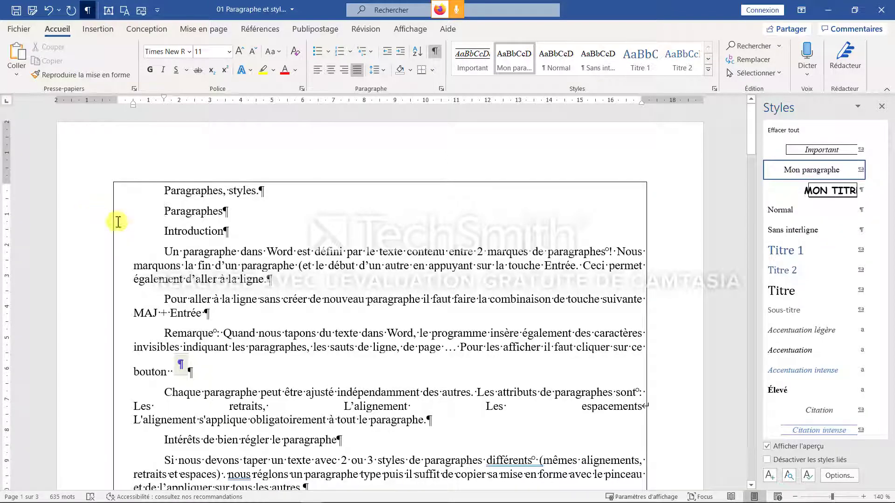
Step: Apply the "MON TITRE" style to the first line "Paragraphes, styles." and the "Important" style to the "Pour aller à la ligne" paragraph
left_click(204, 191)
left_click(843, 191)
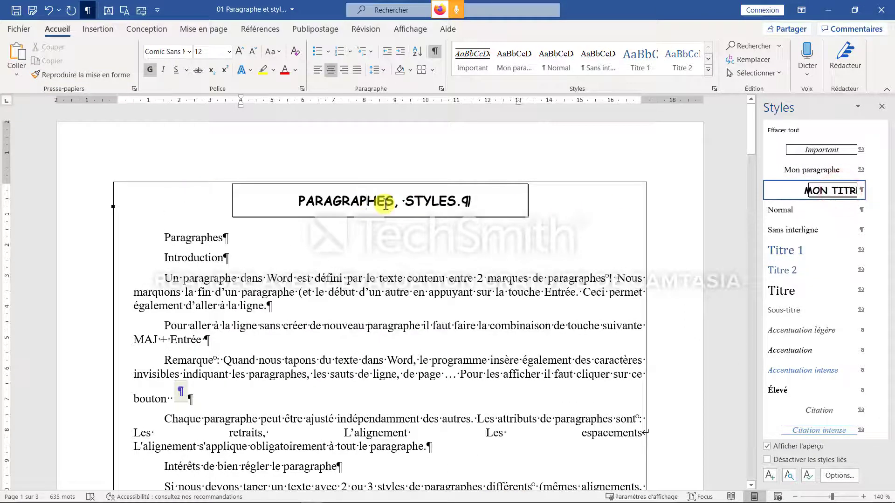
scroll(379, 199, "down", 3)
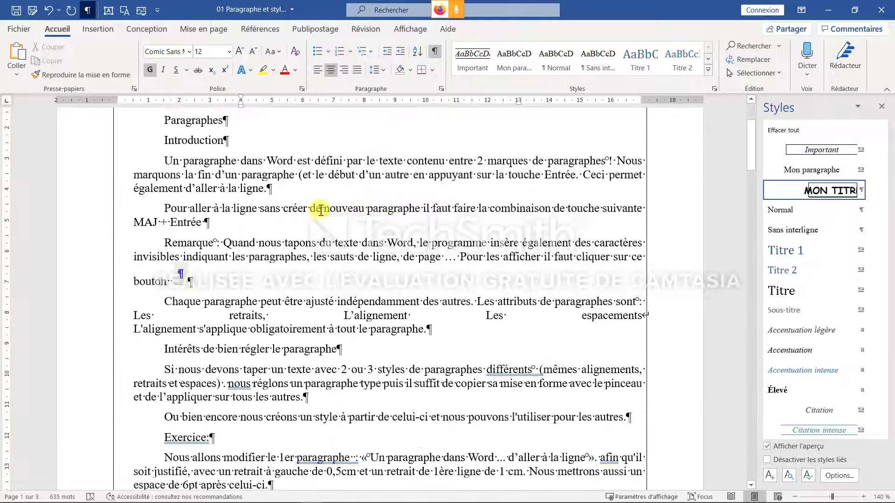
double_click(93, 209)
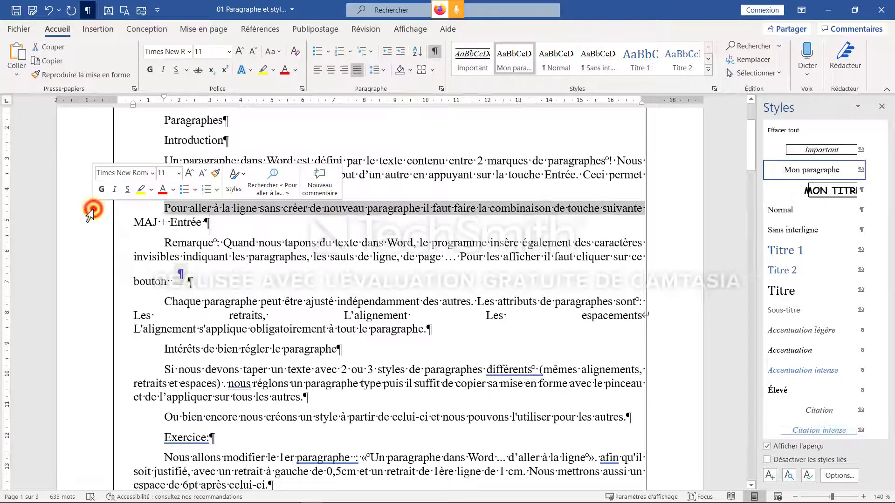
left_click(811, 151)
Step: Apply the "Important" style to the "Clic sur le pinceau" and "Pour ouvrir le volet style" paragraphs
scroll(217, 269, "down", 5)
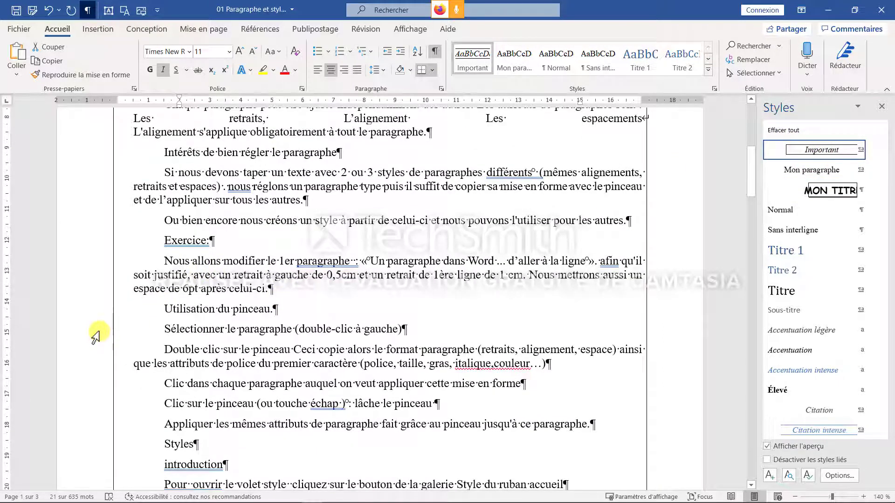
left_click(83, 405)
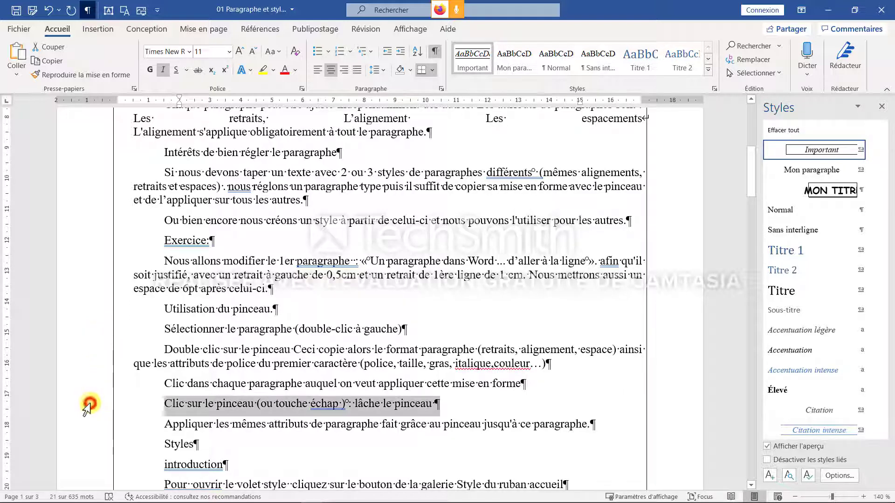
left_click(828, 154)
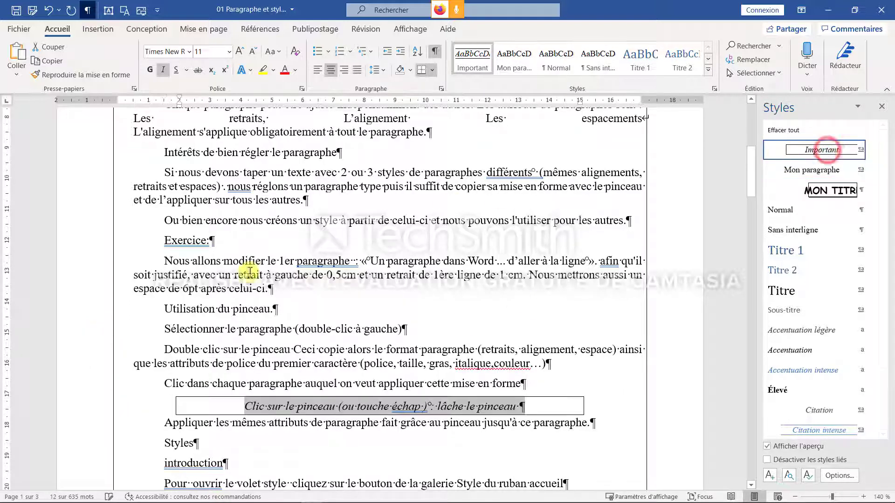
scroll(246, 333, "down", 3)
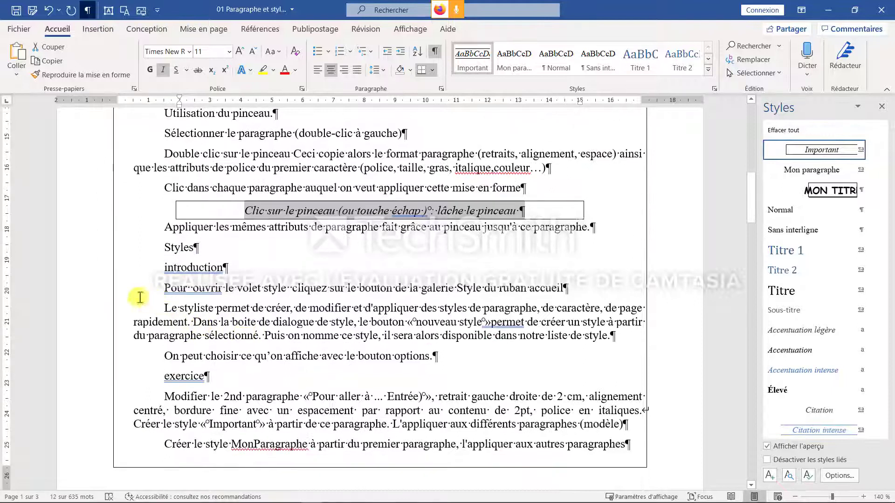
left_click(100, 289)
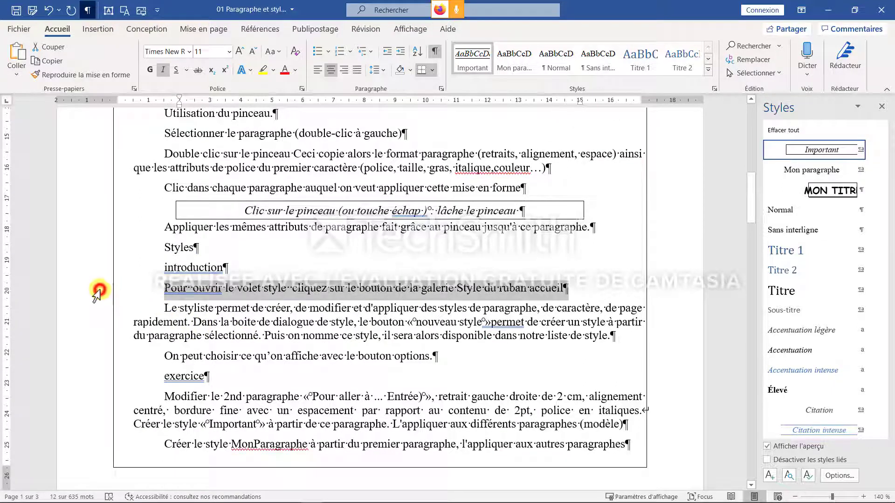
left_click(811, 149)
left_click(535, 368)
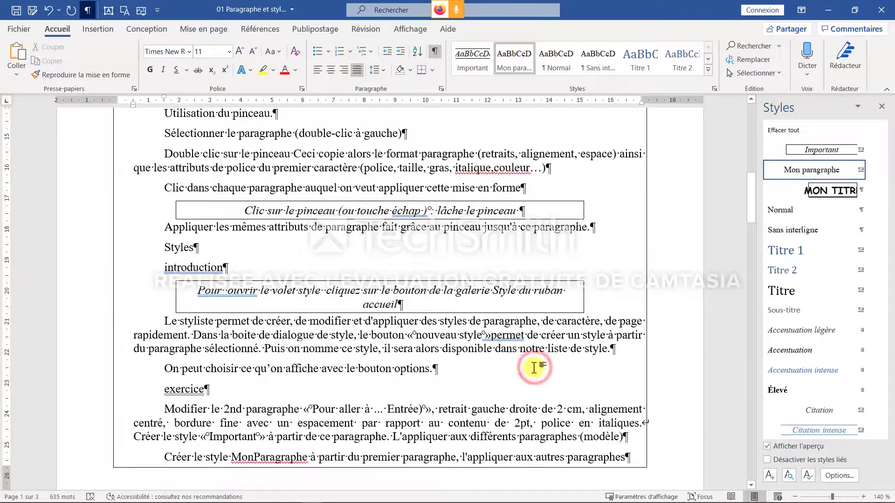
Step: Hide the formatting marks and look over the styled document from its beginning
scroll(530, 362, "up", 10)
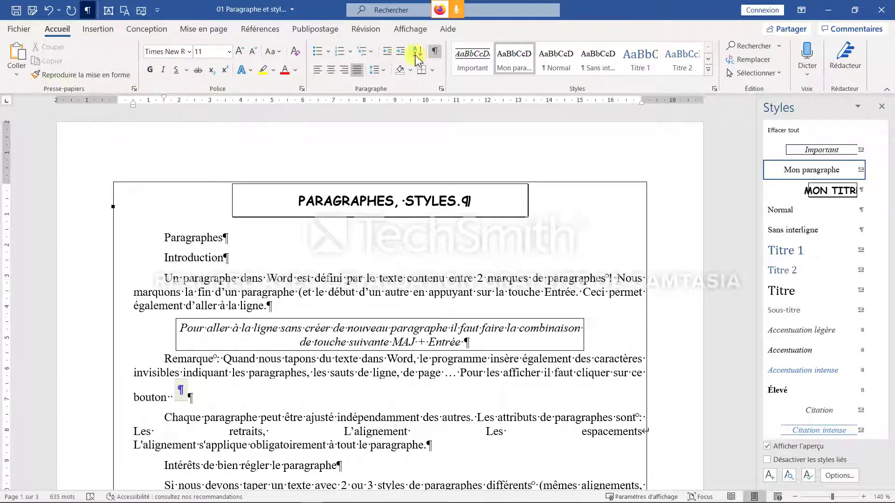
left_click(435, 55)
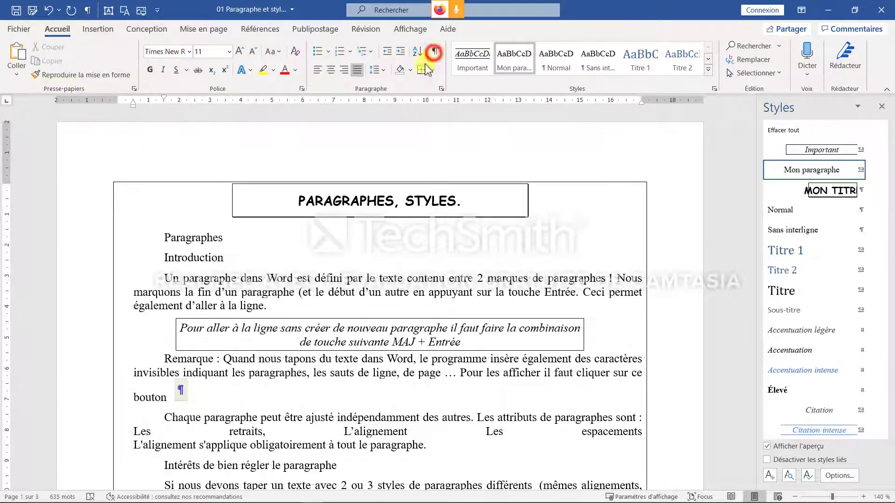
scroll(376, 310, "down", 3)
scroll(376, 309, "down", 8)
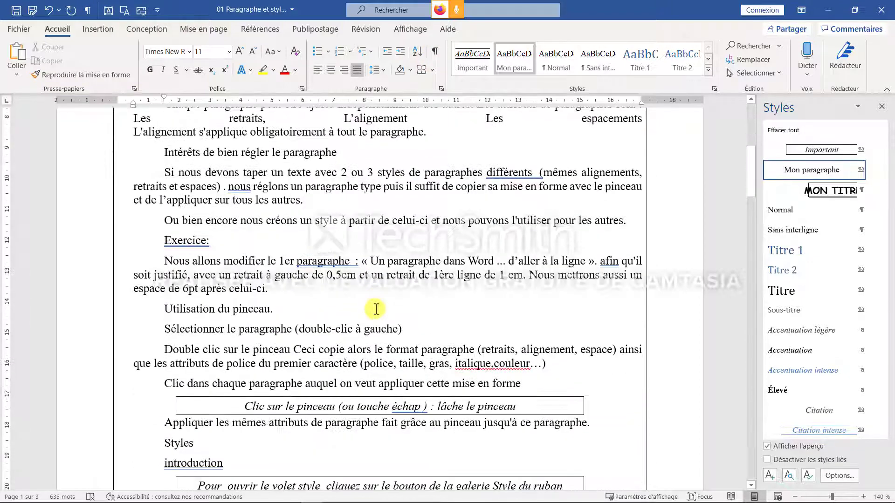
Step: Read the heading style specifications on page 2 and review the display options of the style list
scroll(376, 310, "down", 20)
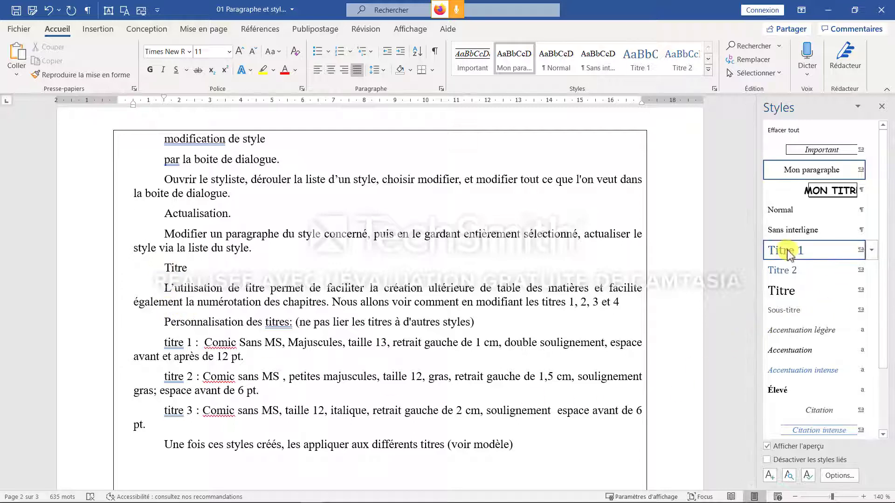
mouse_move(792, 255)
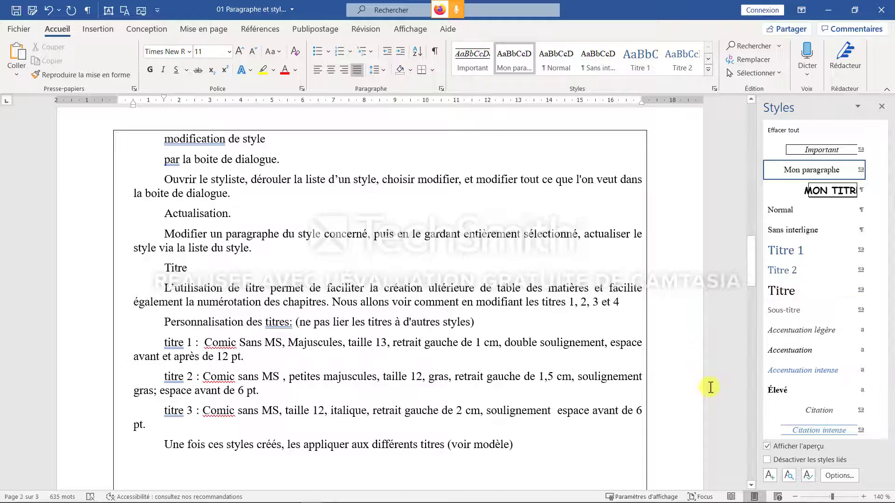
left_click(839, 476)
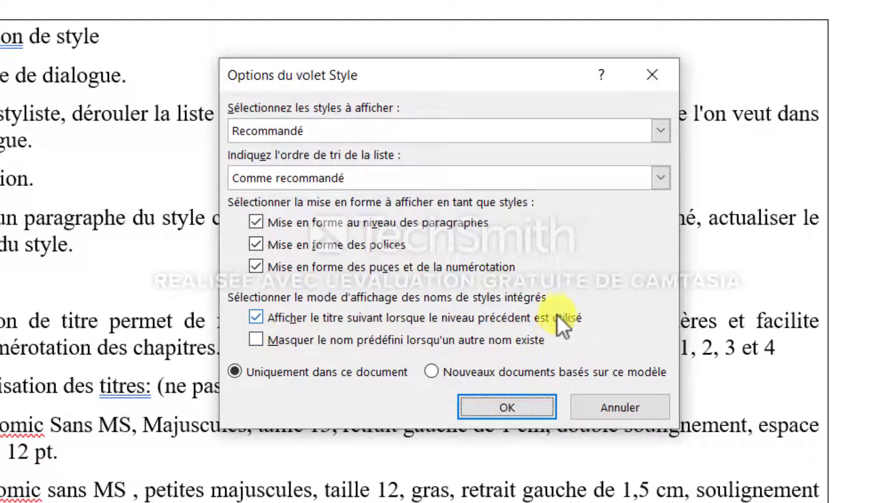
left_click(530, 407)
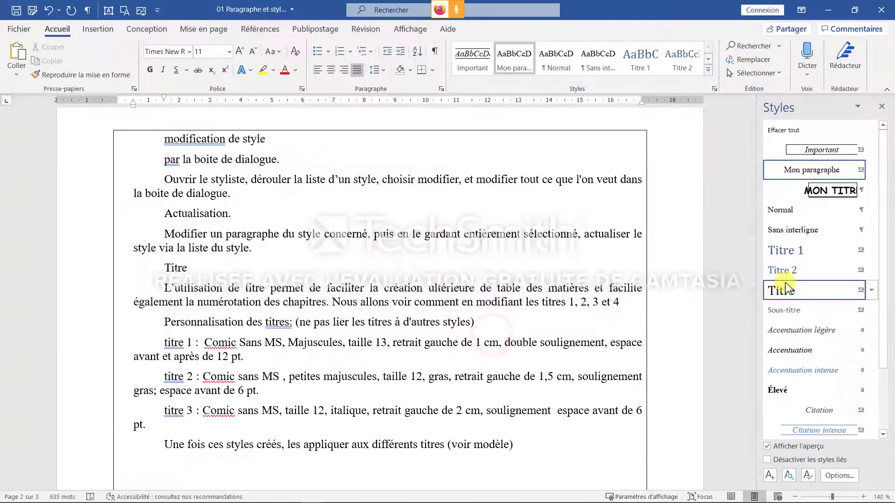
mouse_move(786, 288)
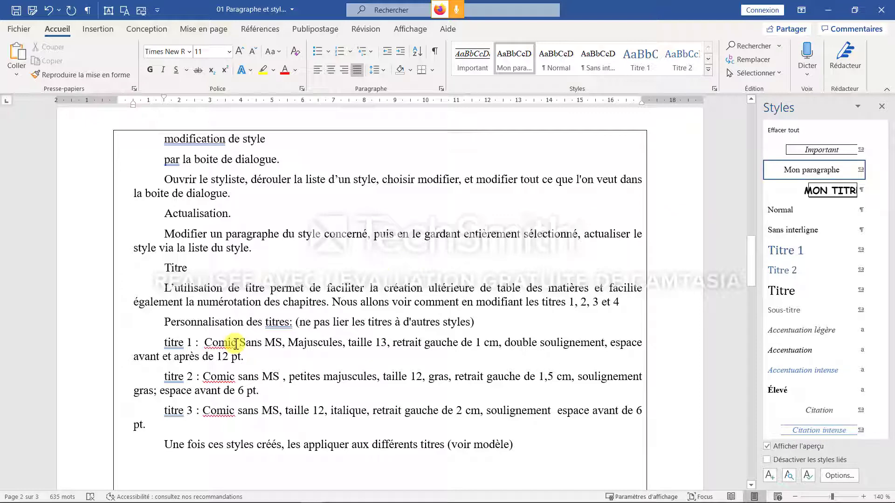
Step: Apply the "Titre 1" style to the "Paragraphes" line below the main title
scroll(237, 344, "up", 15)
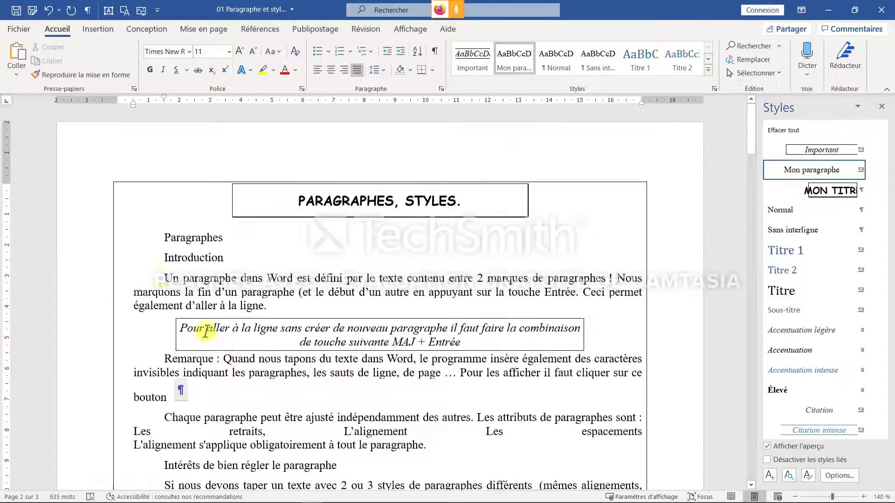
left_click(87, 238)
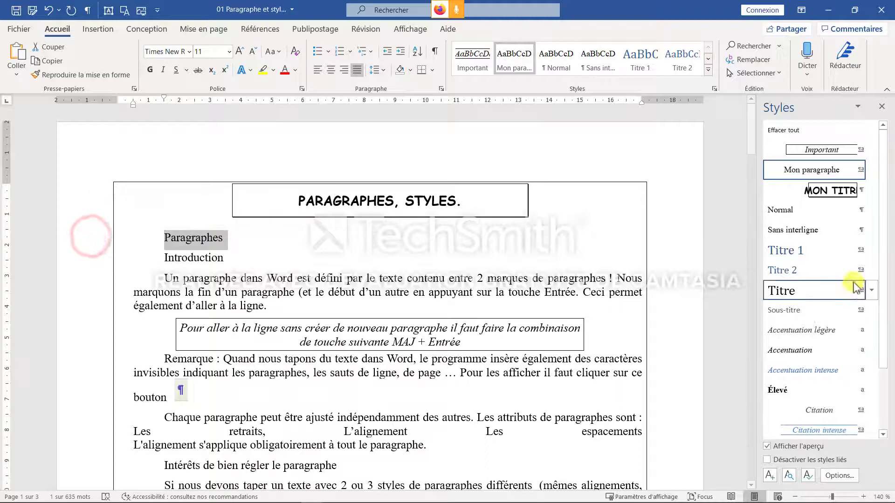
left_click(798, 251)
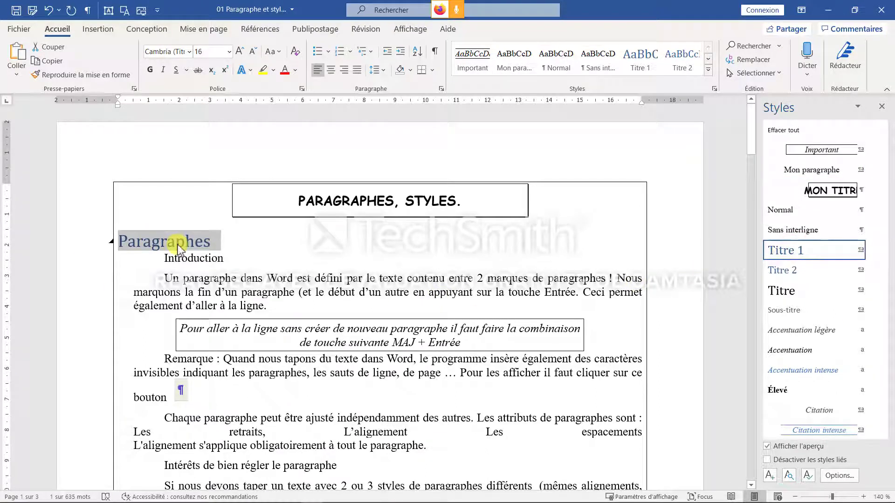
Step: Switch to the PDF model in Foxit Reader, read the titre 1 specifications on its last page, and return to the Word document
key("alt+Tab")
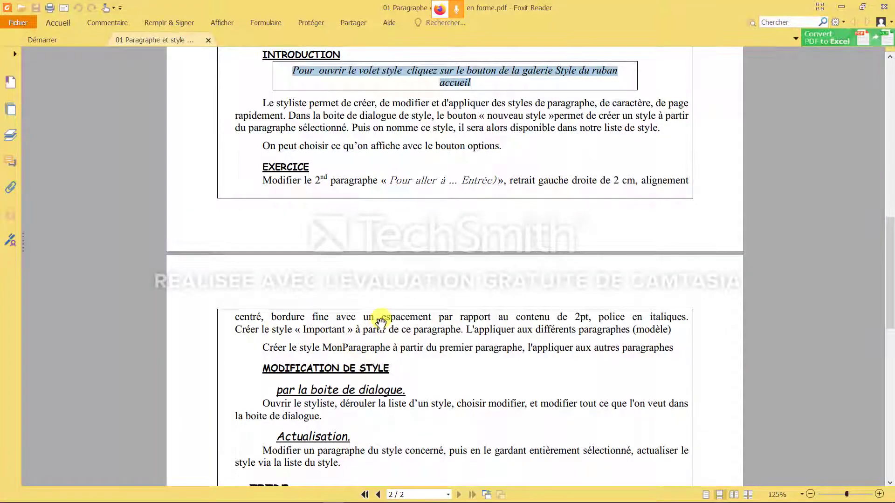
scroll(381, 322, "down", 8)
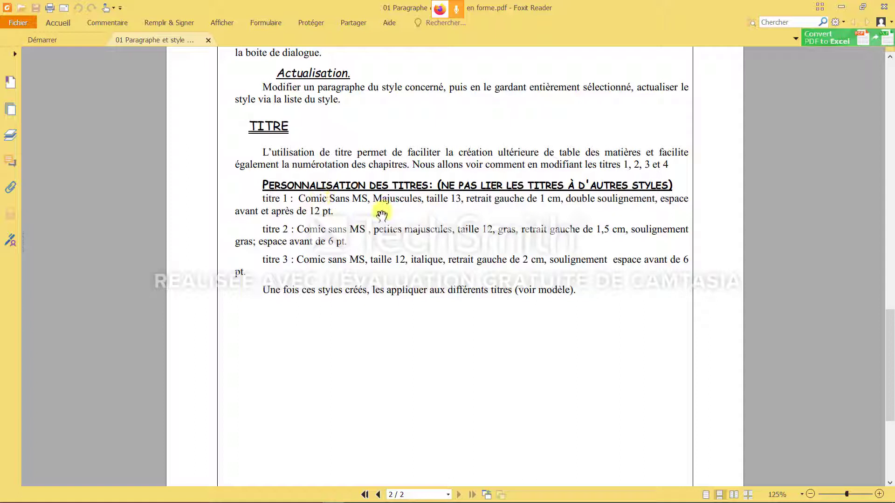
key("alt+Tab")
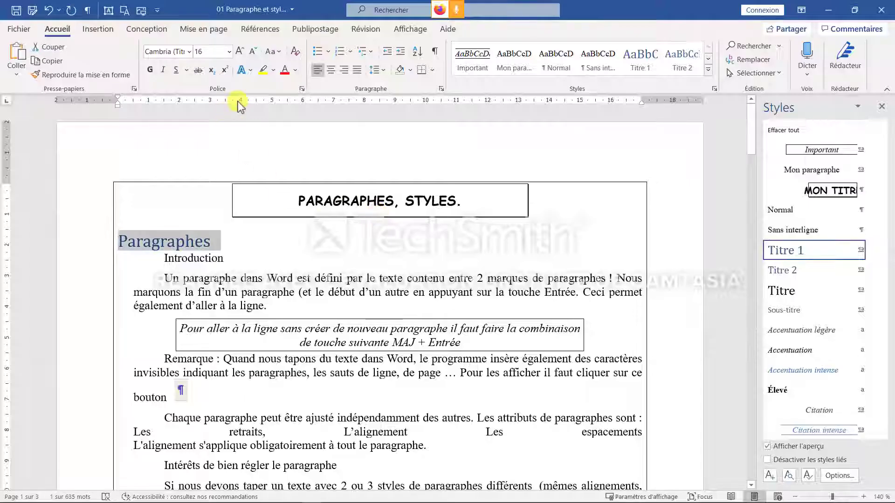
Step: Format the "Paragraphes" heading in Comic Sans MS, size 13, all capitals, automatic font colour, with a double underline
left_click(302, 89)
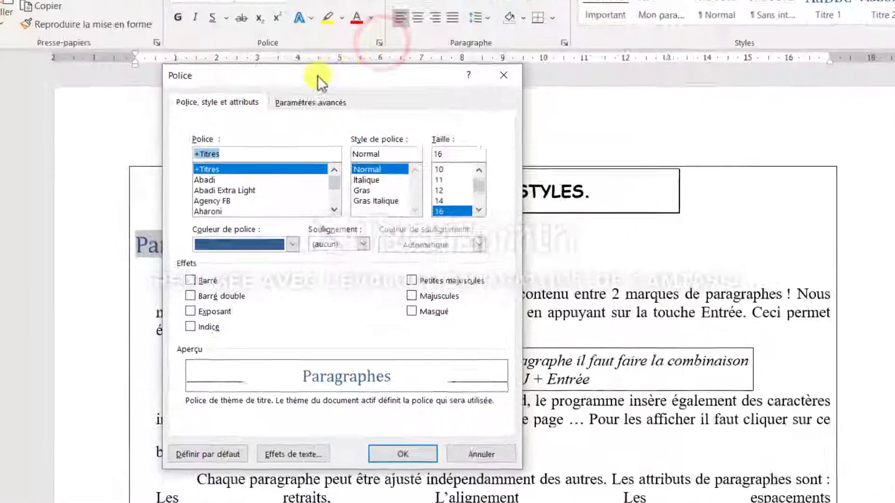
left_click(231, 181)
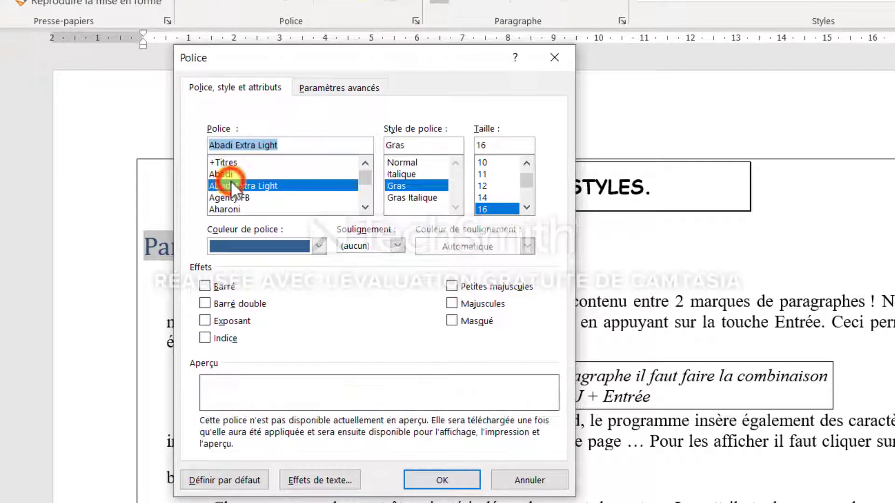
type("co")
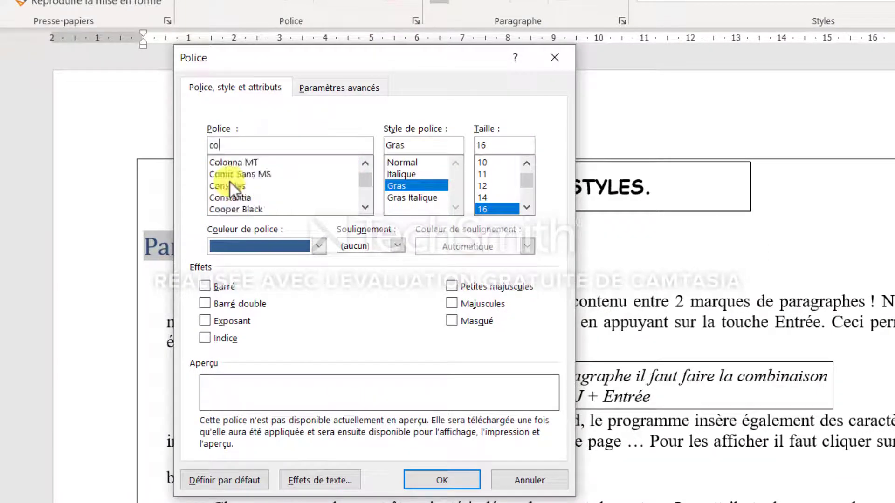
left_click(232, 175)
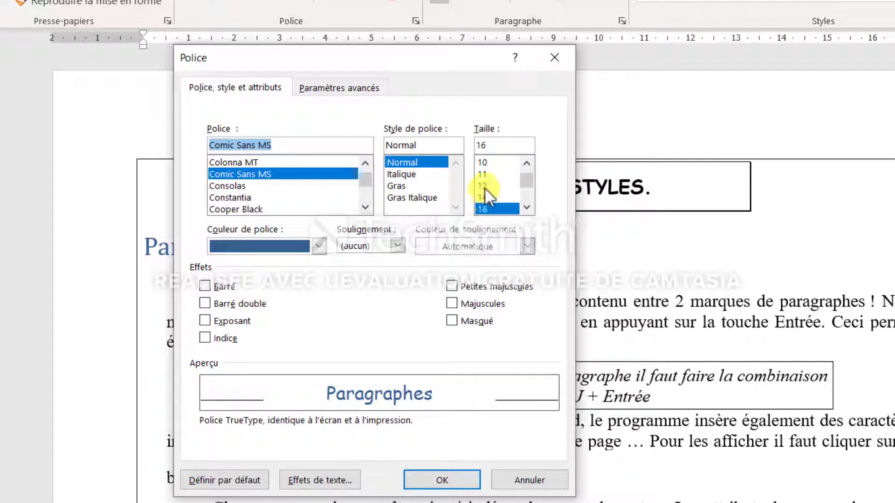
double_click(500, 149)
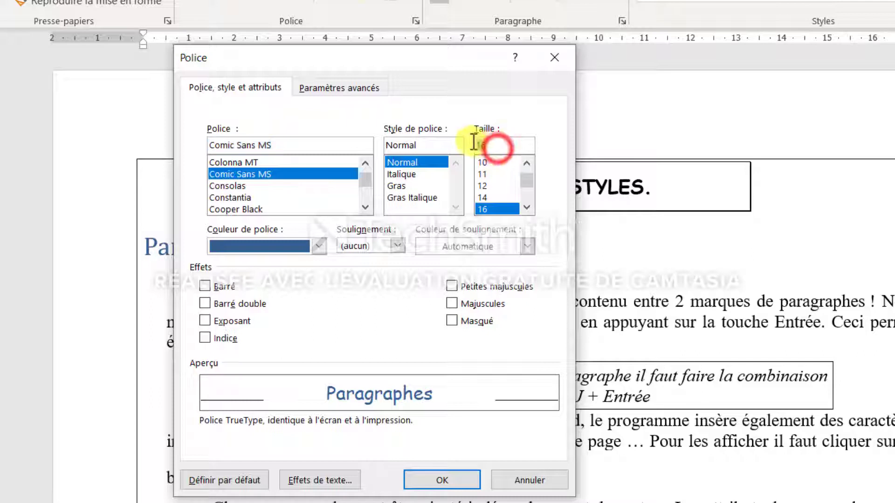
type("13")
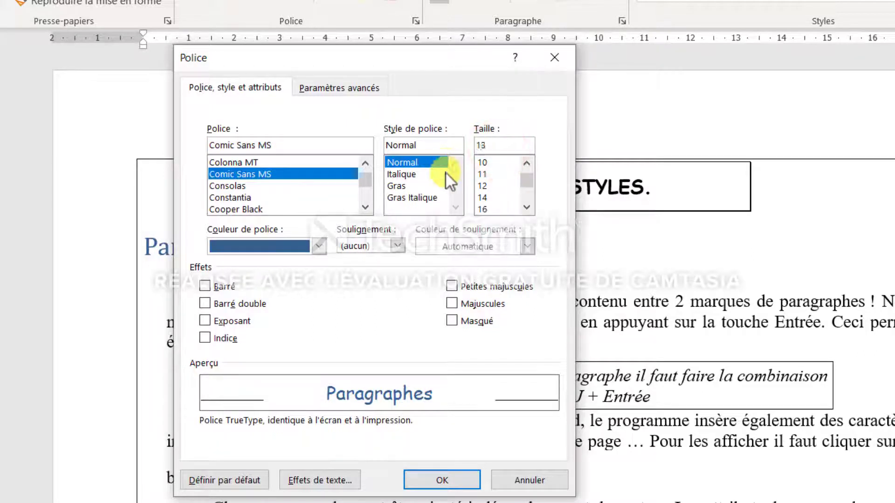
left_click(455, 304)
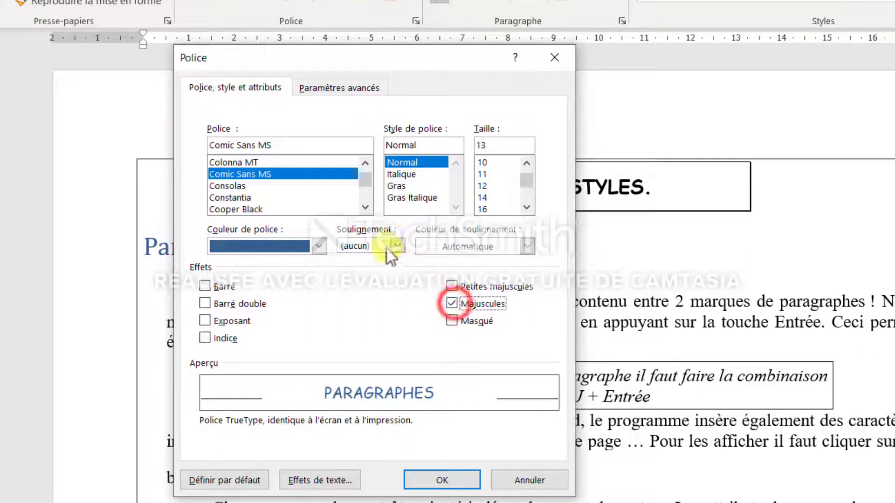
left_click(320, 246)
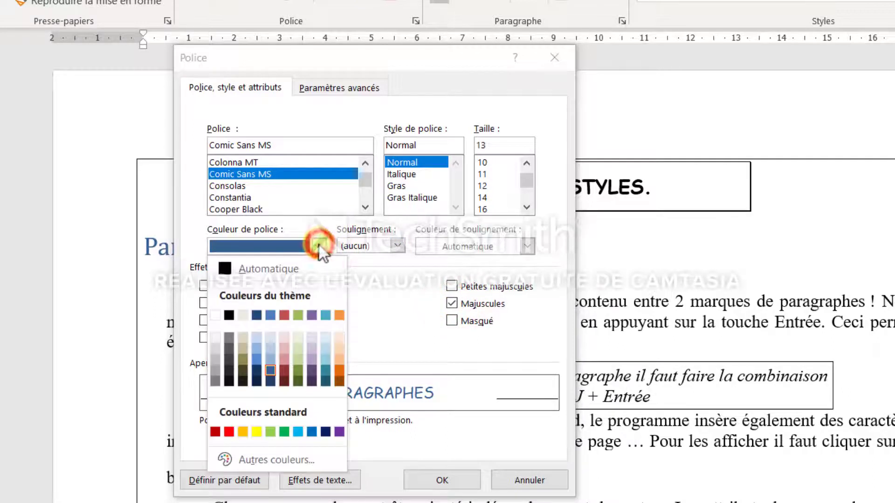
left_click(254, 267)
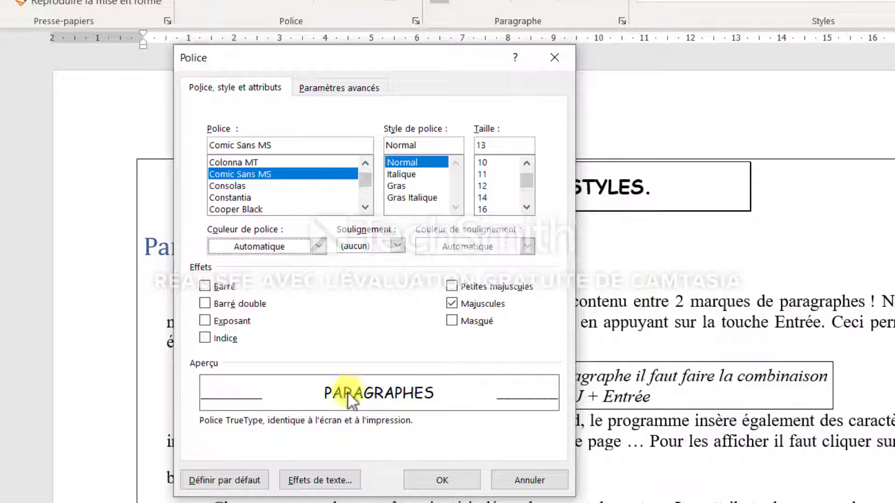
left_click(451, 481)
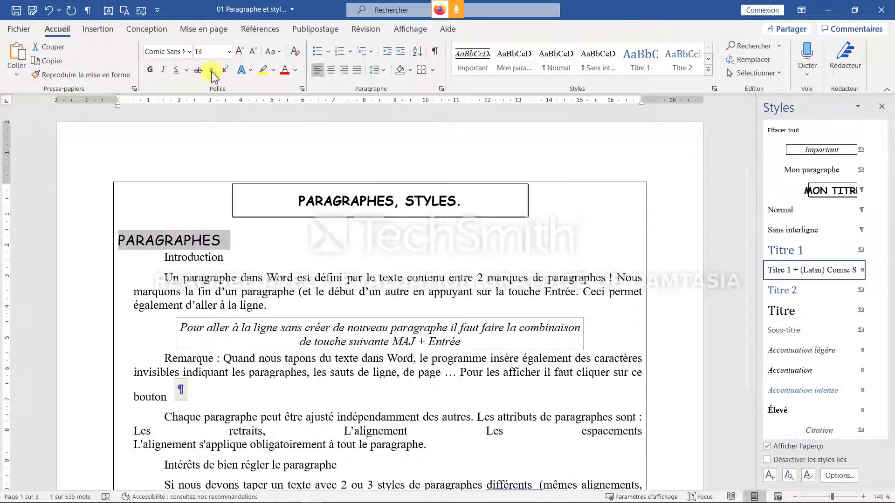
left_click(186, 69)
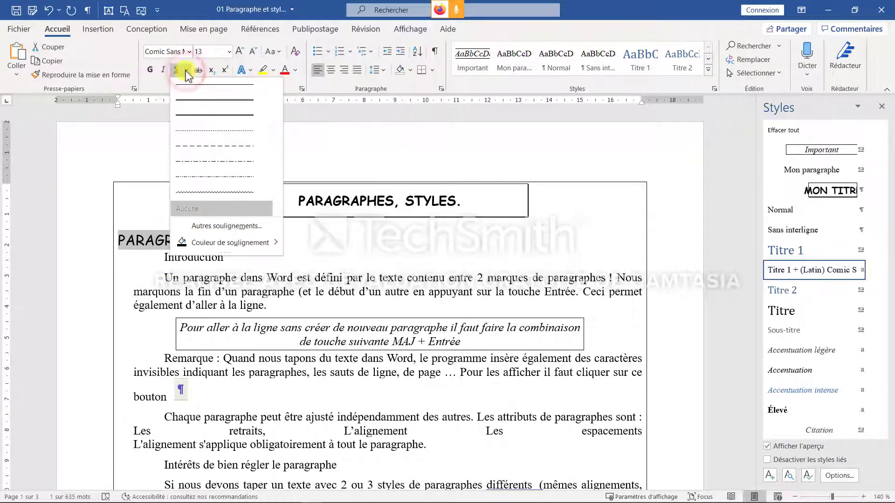
left_click(199, 99)
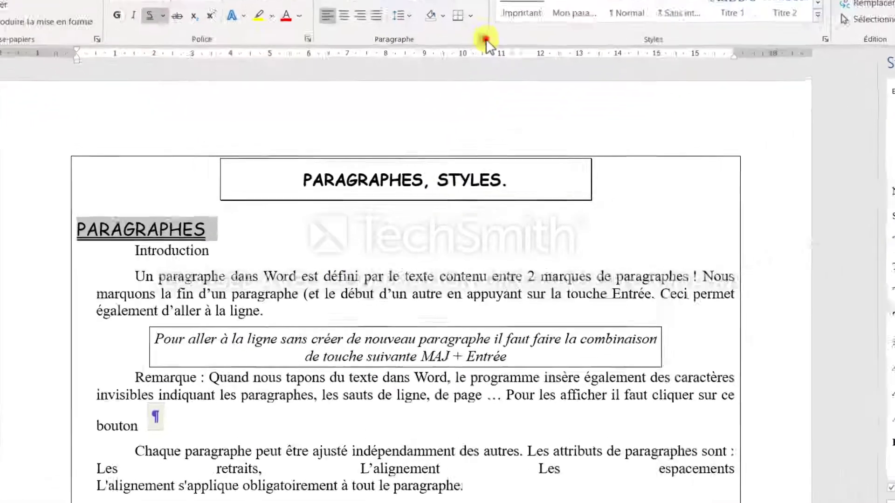
Step: Set the "Paragraphes" heading's left indent to 1 cm and its spacing after to 12 pt
left_click(441, 89)
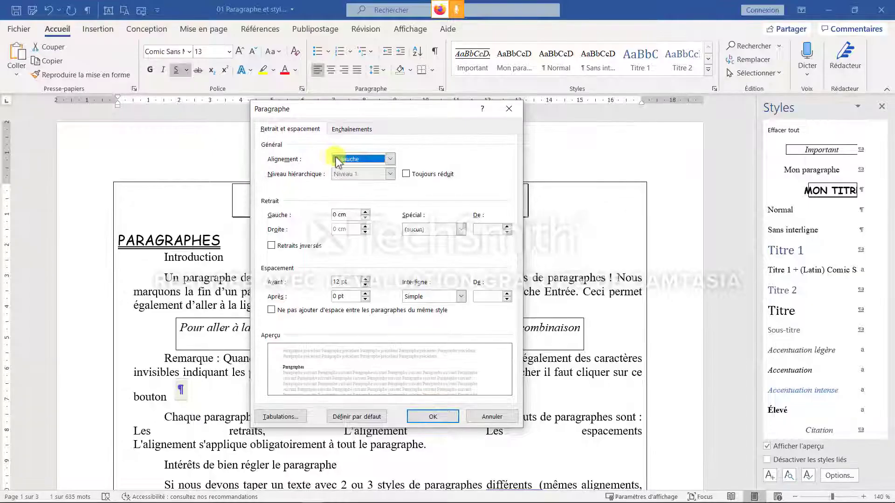
left_click(365, 212)
left_click(365, 212)
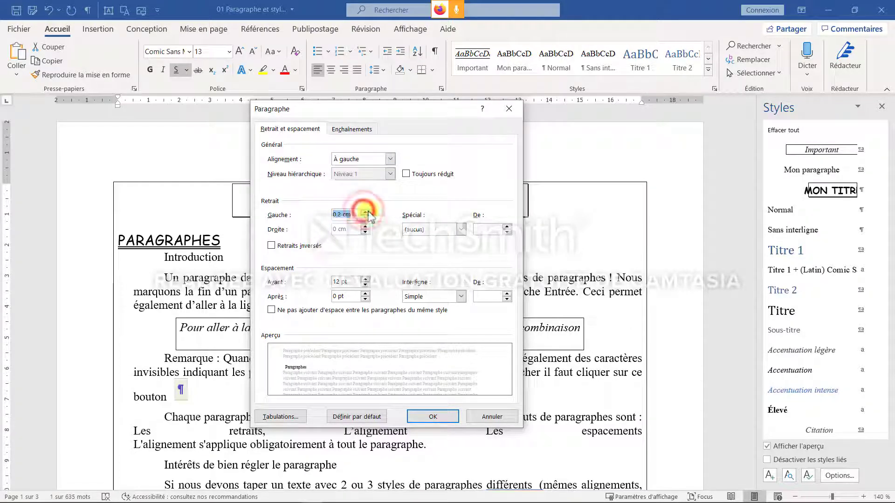
left_click(365, 213)
left_click(364, 213)
left_click(364, 212)
left_click(365, 212)
left_click(364, 212)
left_click(365, 212)
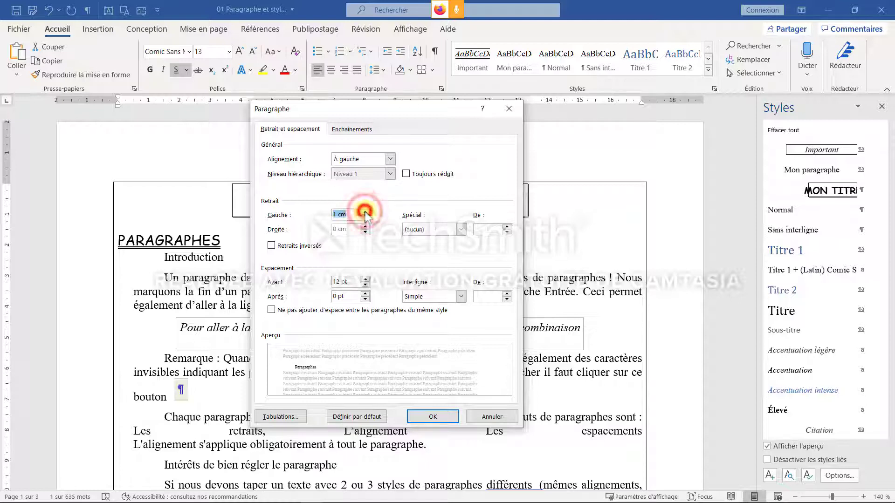
left_click(366, 293)
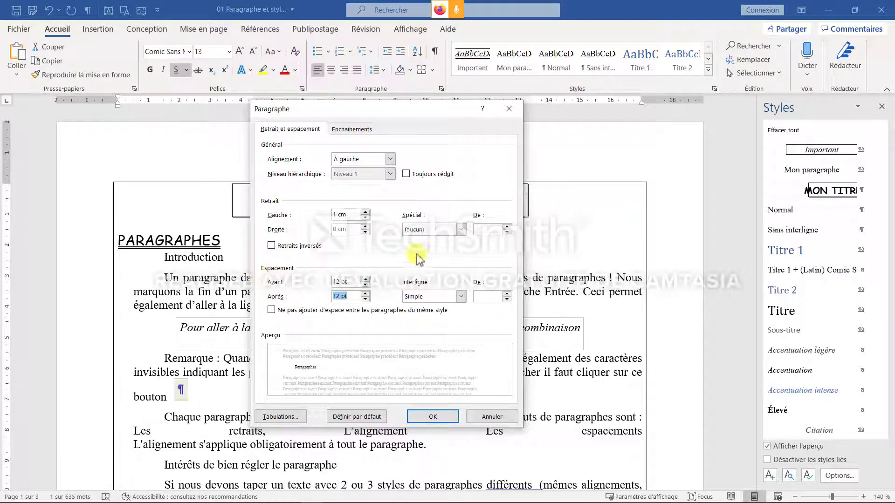
left_click(437, 418)
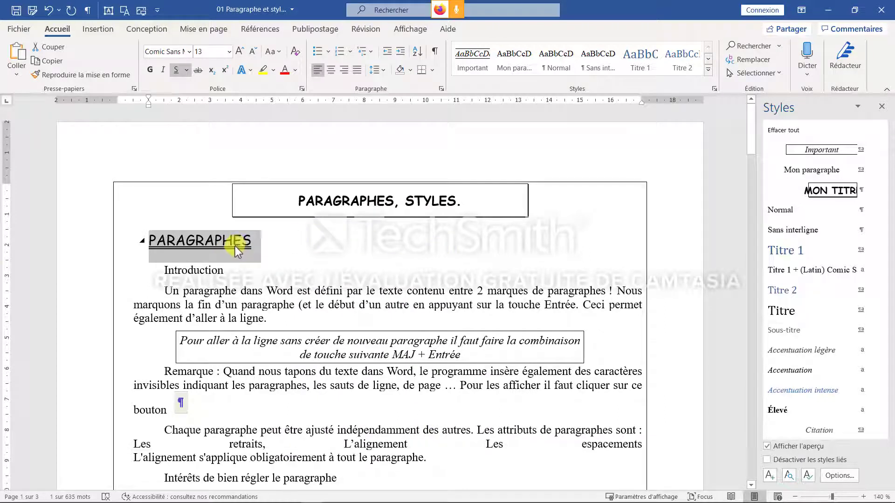
Step: Apply the "Titre 1" style to the "Styles" line above "introduction"
scroll(238, 251, "down", 7)
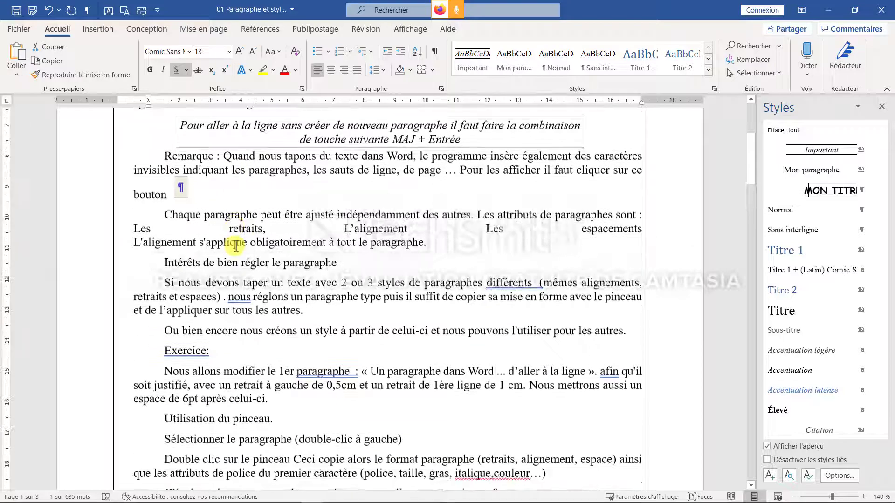
scroll(233, 244, "down", 3)
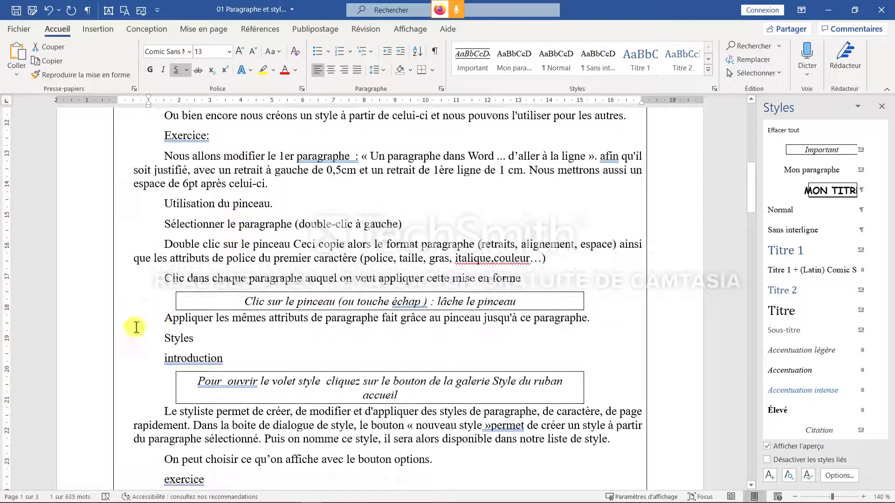
left_click(90, 342)
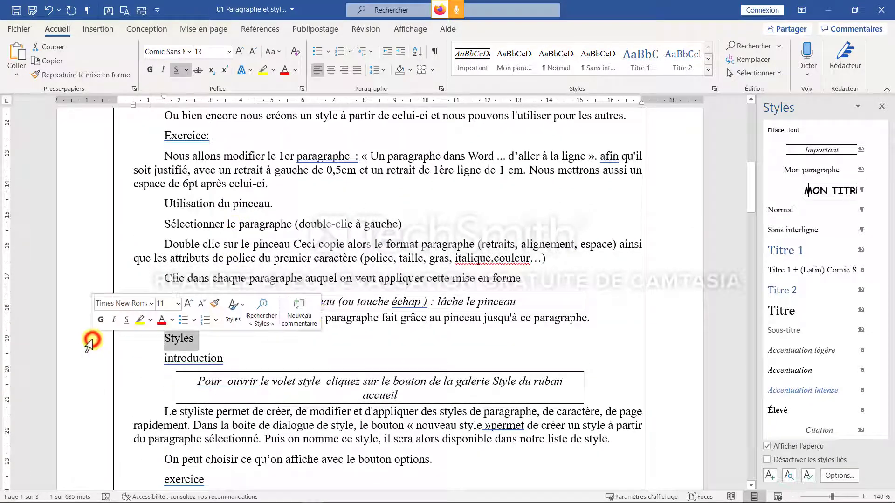
left_click(775, 254)
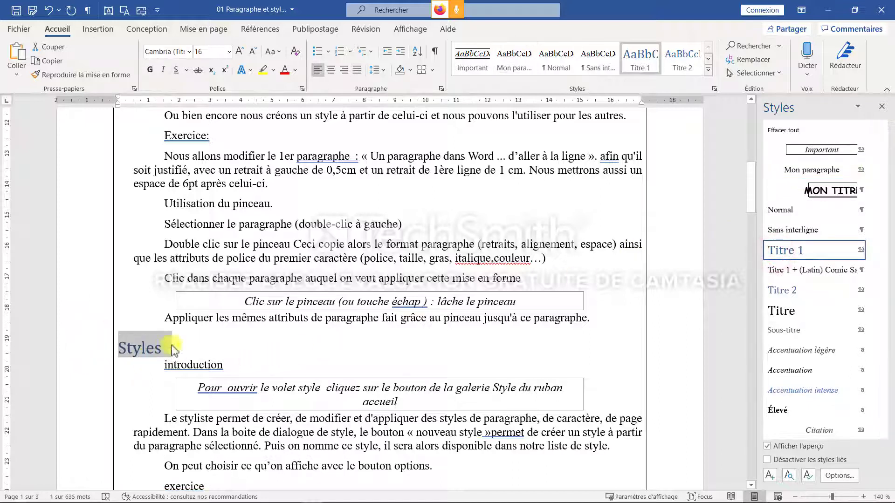
Step: Update the "Titre 1" style to match the formatted "Paragraphes" heading
scroll(194, 334, "up", 2)
scroll(195, 334, "up", 8)
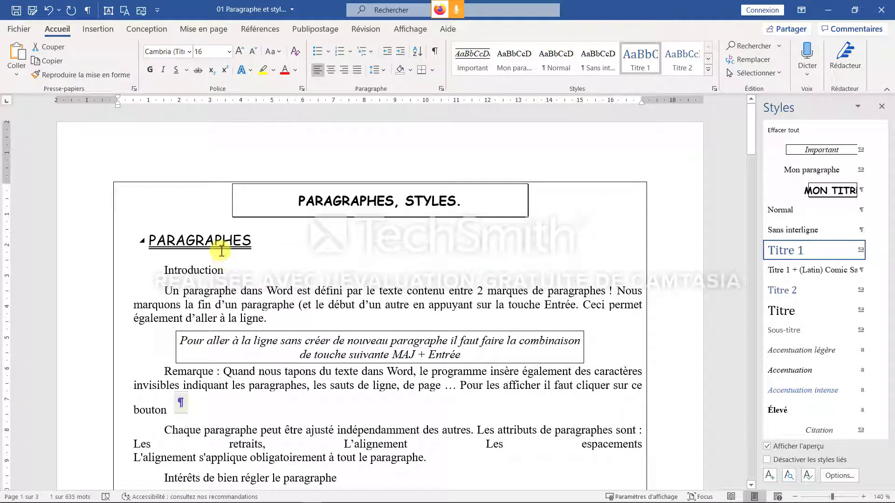
left_click(70, 242)
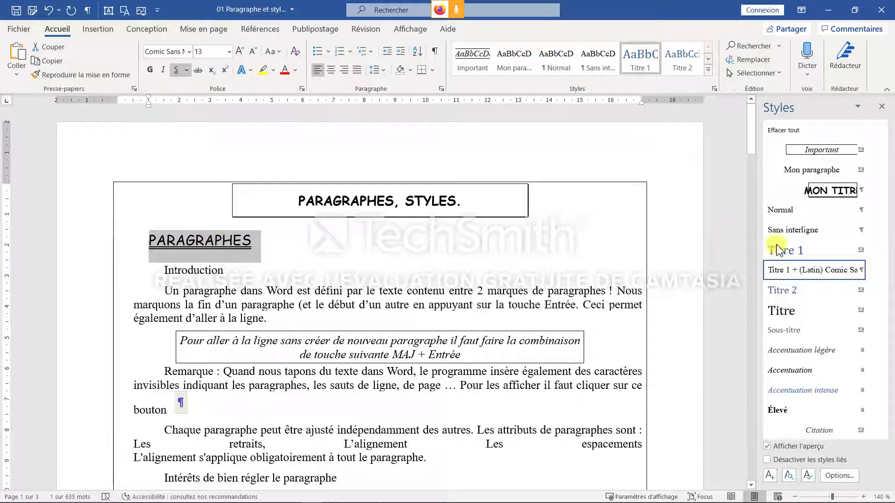
left_click(872, 251)
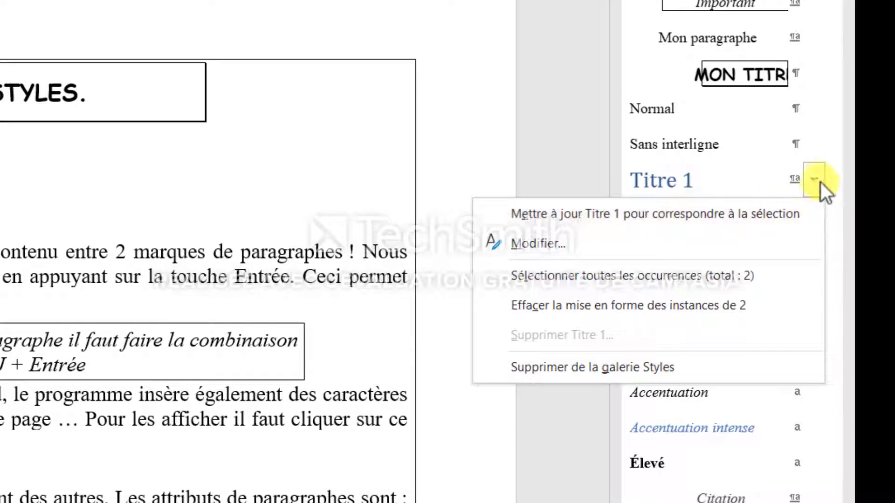
left_click(706, 214)
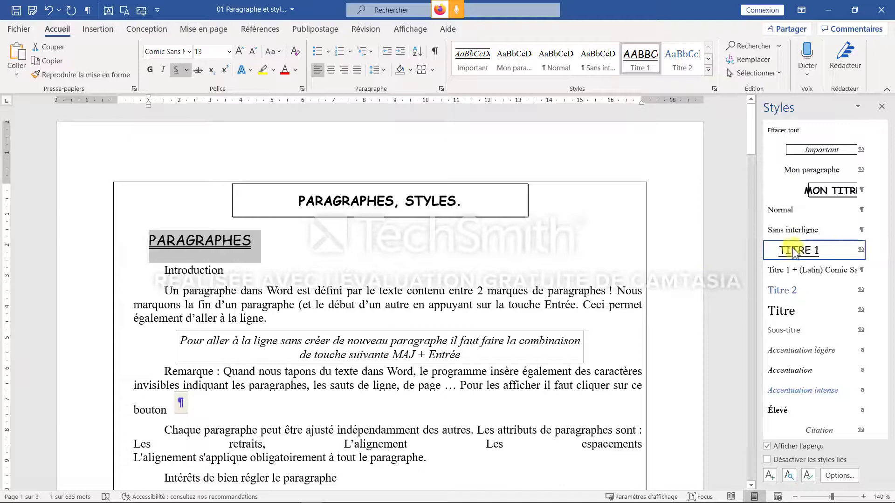
Step: Apply the "Titre 1" style to the "Titre" line on page 2, above the paragraph about using titles
scroll(229, 251, "down", 10)
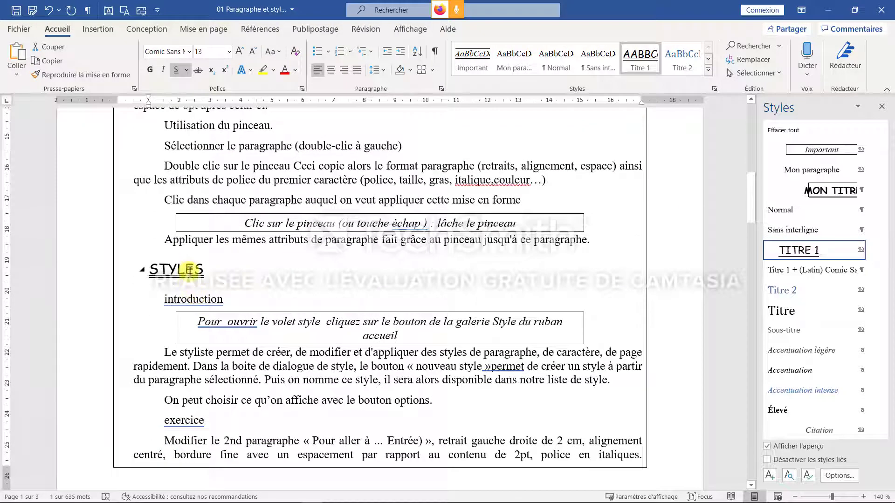
scroll(189, 269, "down", 10)
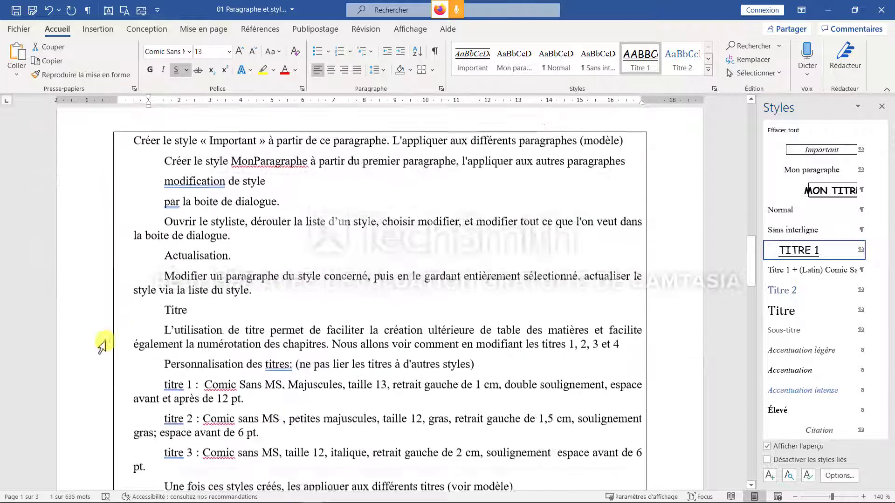
left_click(100, 306)
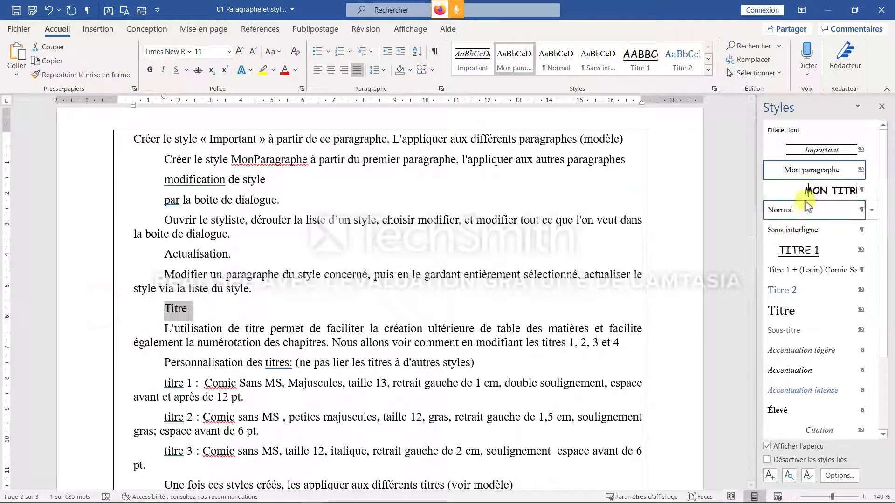
left_click(798, 251)
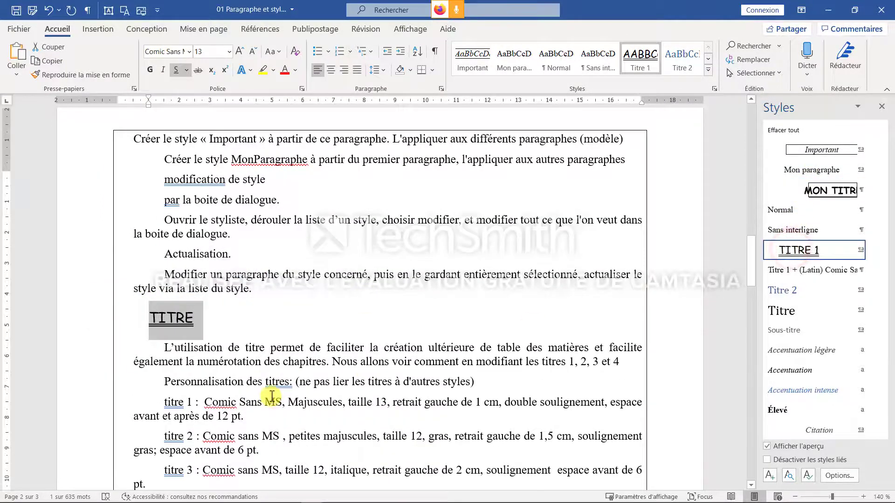
Step: Apply the "Titre 2" style to the "Introduction" line under the "Paragraphes" heading
scroll(272, 398, "up", 10)
scroll(269, 396, "up", 1)
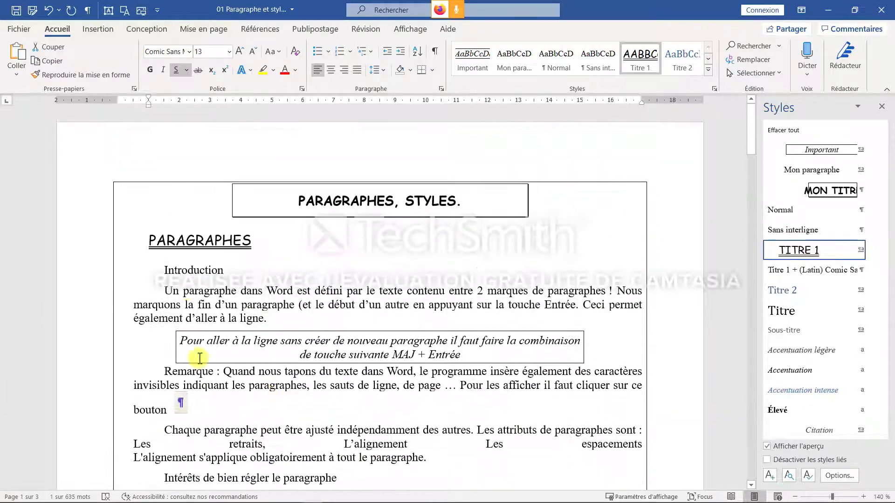
left_click(87, 275)
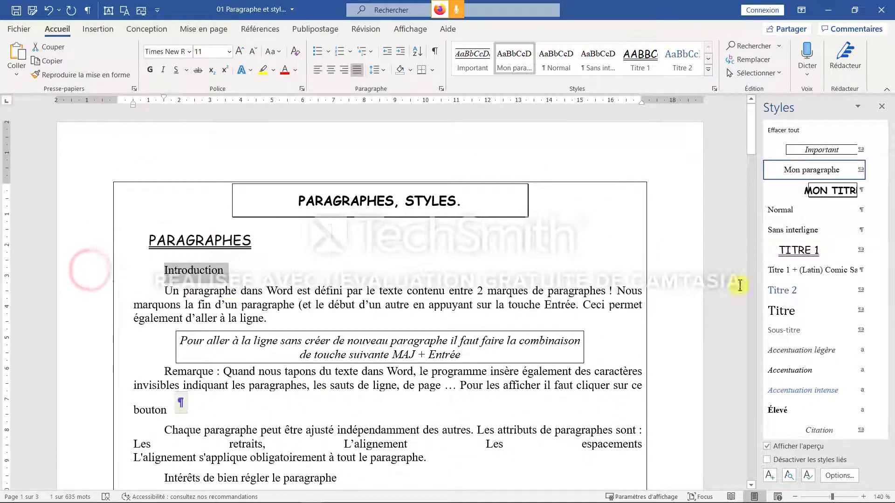
left_click(793, 294)
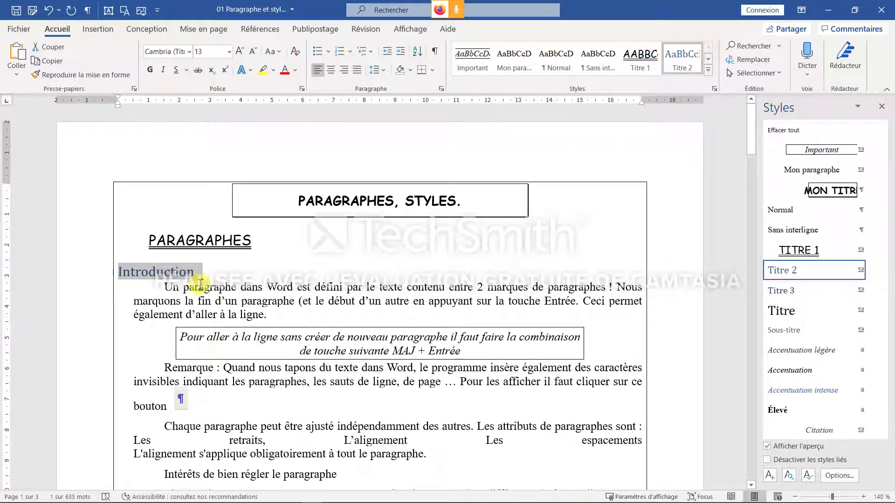
Step: Format the "Introduction" heading in Comic Sans MS, bold, size 12, automatic font colour, with a thick underline and small capitals
left_click(302, 89)
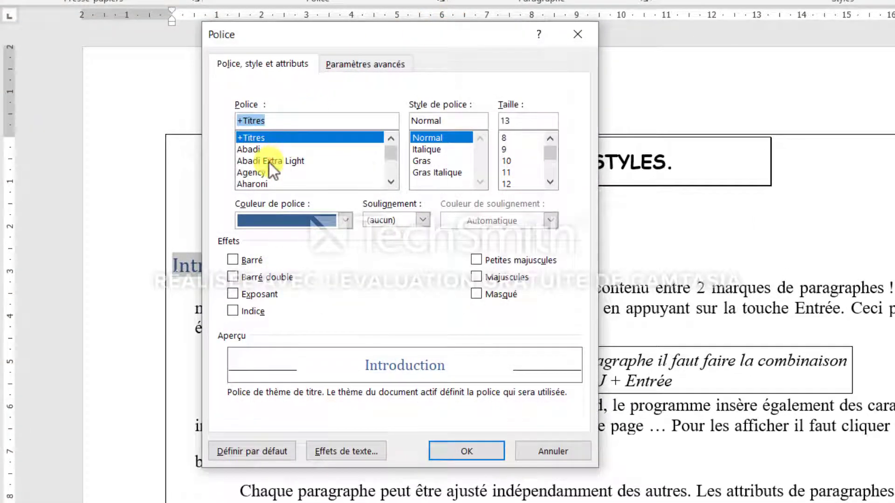
left_click(269, 162)
type("co")
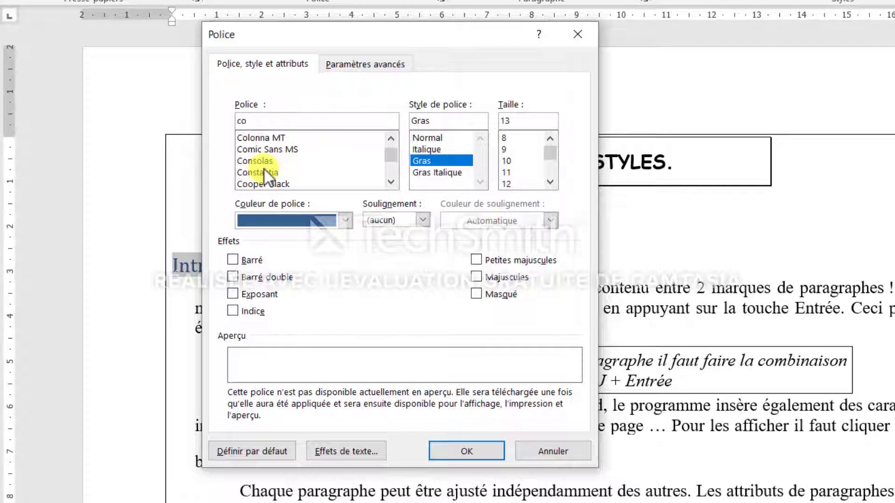
left_click(257, 149)
left_click(423, 162)
left_click(507, 185)
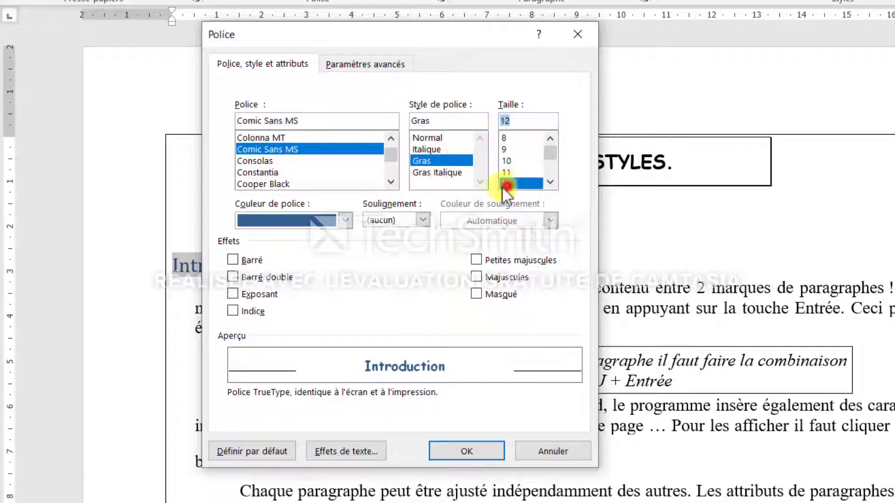
left_click(350, 222)
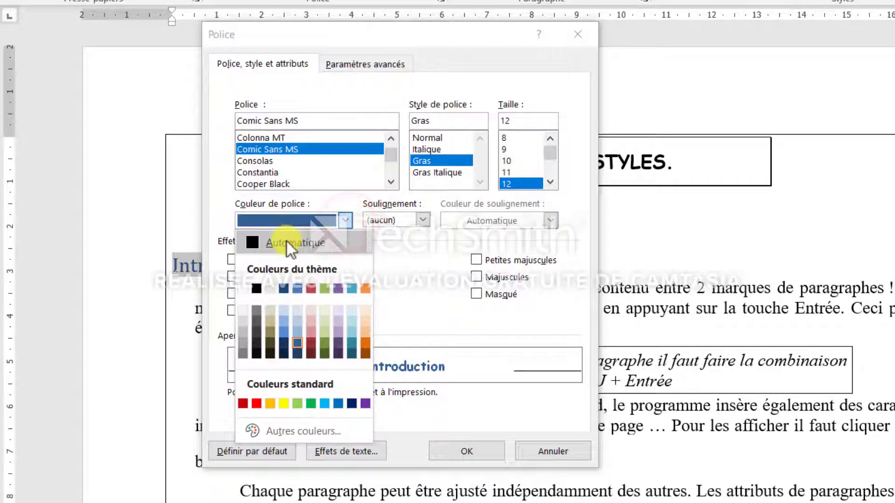
left_click(286, 242)
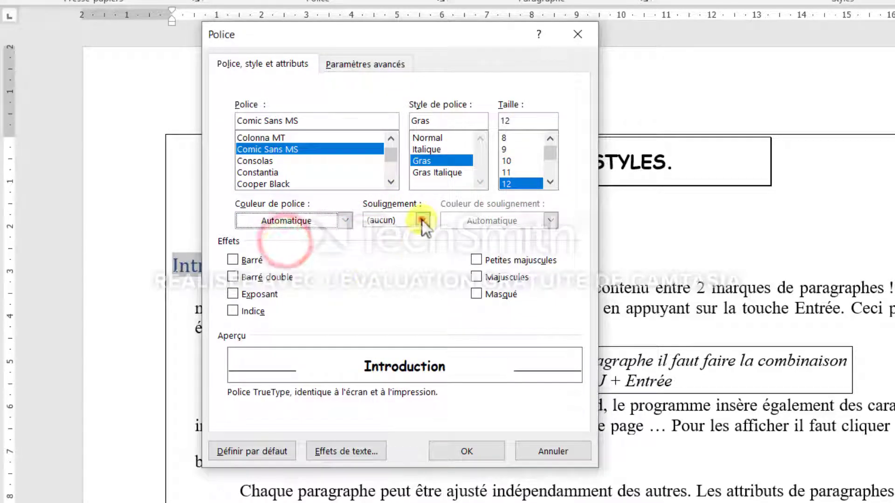
left_click(423, 220)
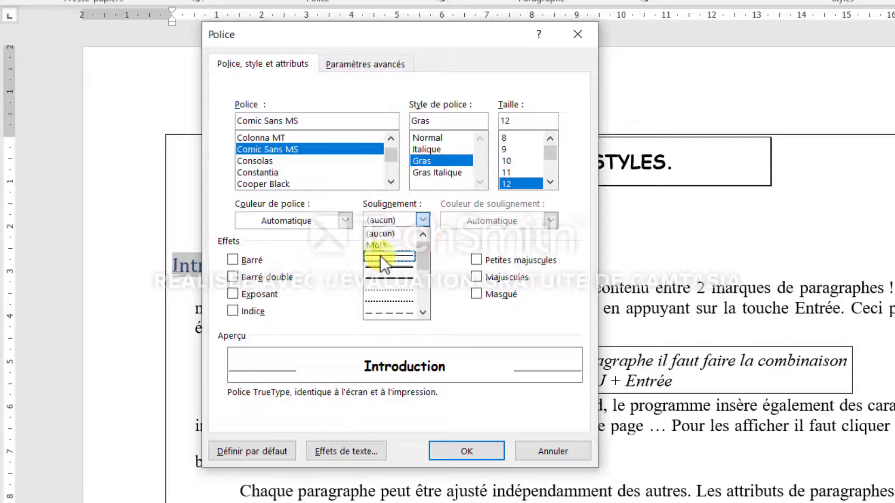
left_click(382, 281)
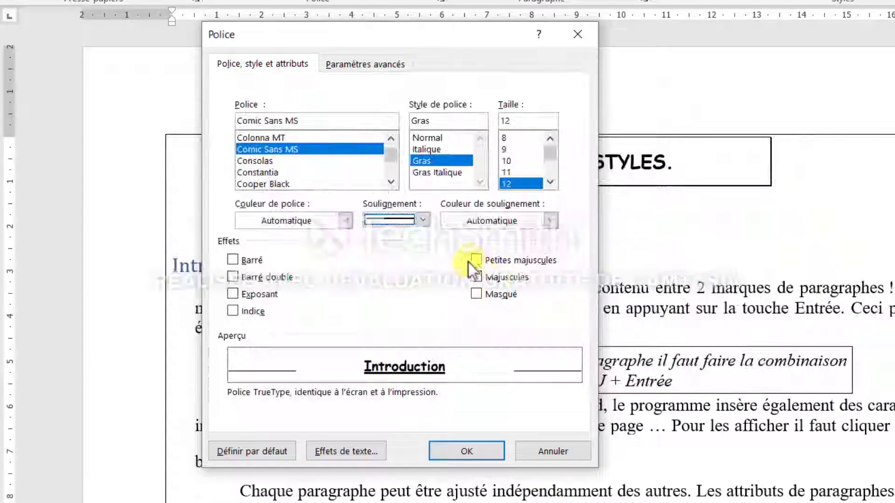
left_click(476, 260)
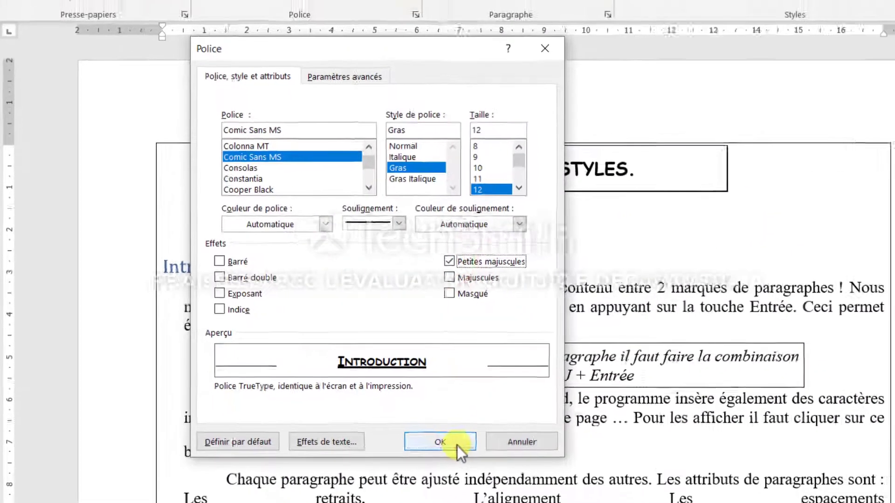
left_click(473, 451)
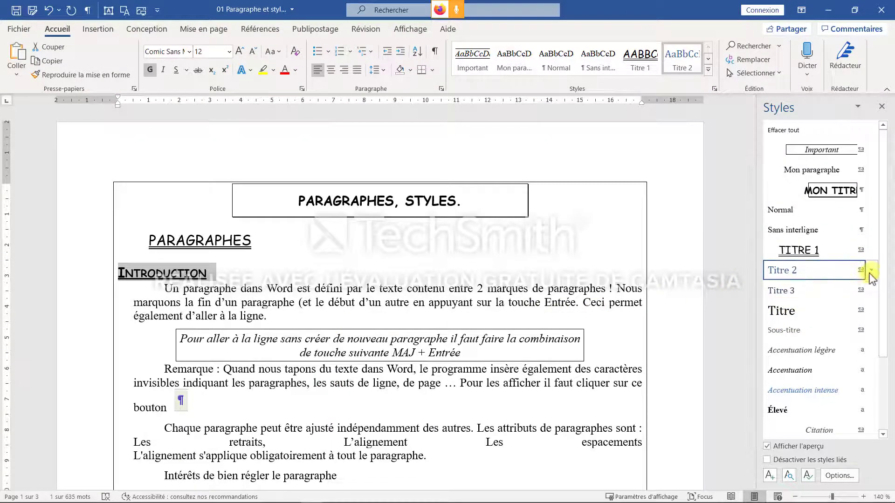
Step: Update the "Titre 2" style to match the font formatting of the "Introduction" heading
left_click(872, 271)
left_click(806, 290)
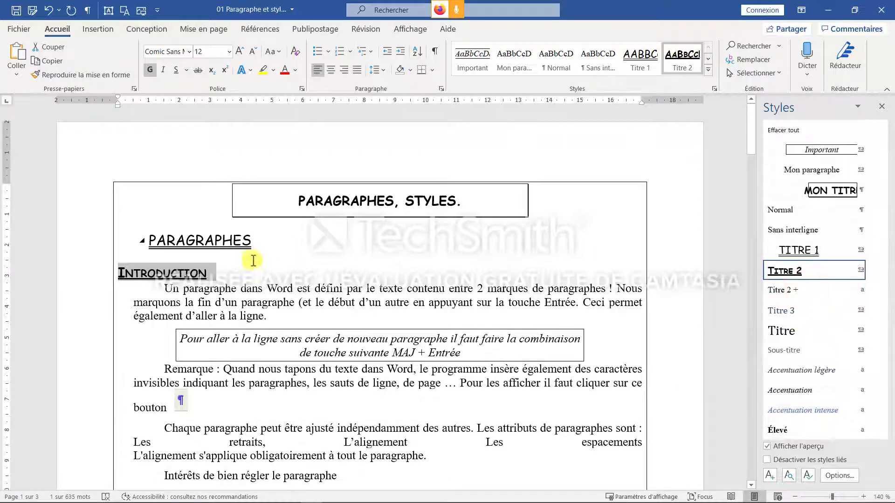
left_click(279, 291)
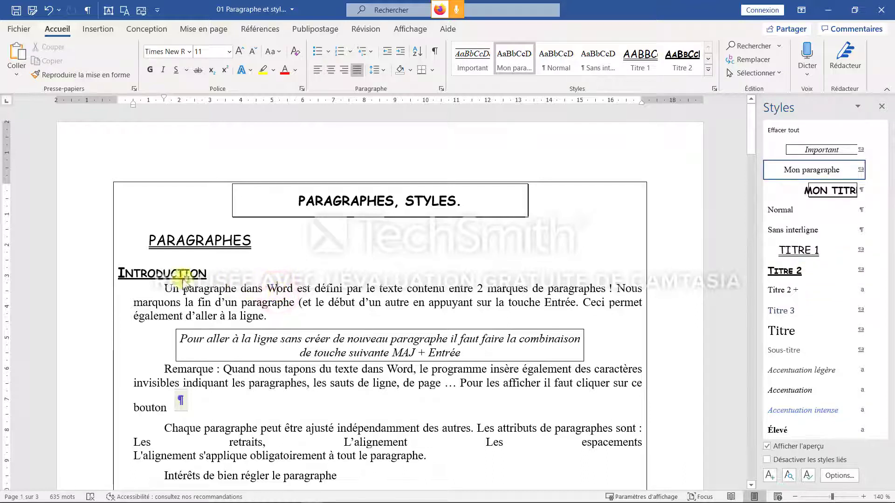
Step: Set the "Introduction" heading's left indent to about 1.5 cm and update the "Titre 2" style to match it
key("alt")
left_click(84, 274)
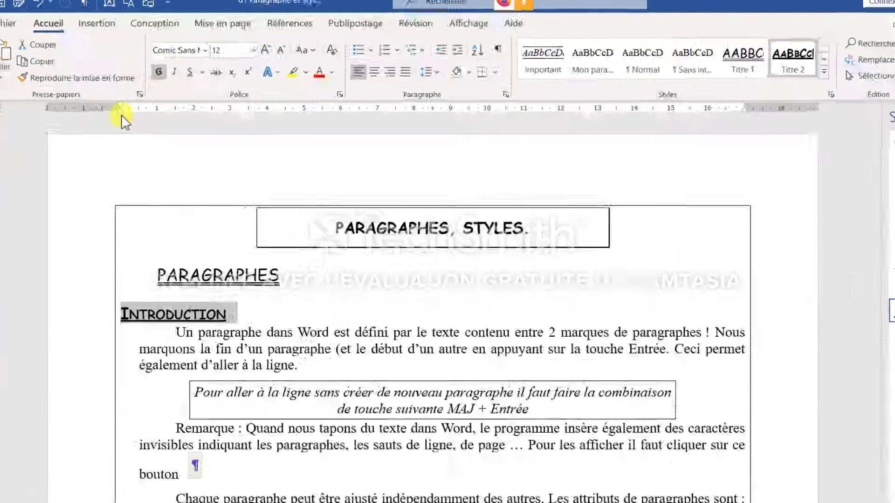
left_click_drag(118, 107, 160, 107)
left_click_drag(355, 279, 368, 275)
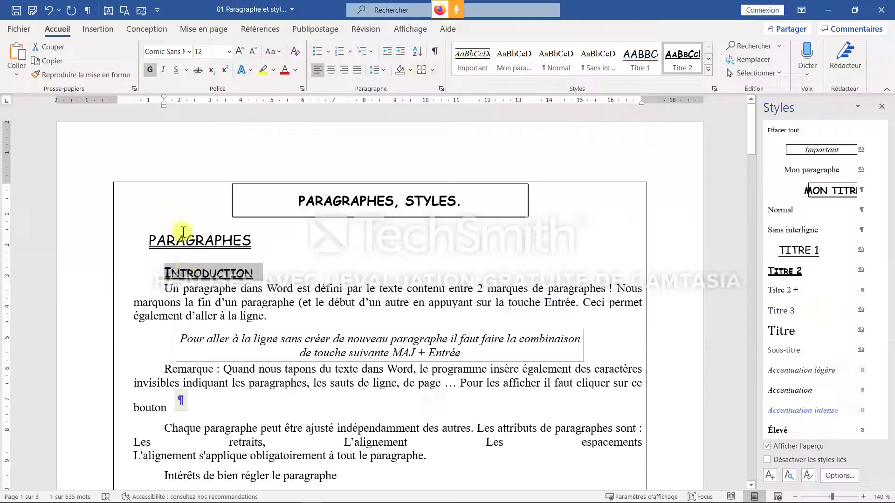
left_click(185, 272)
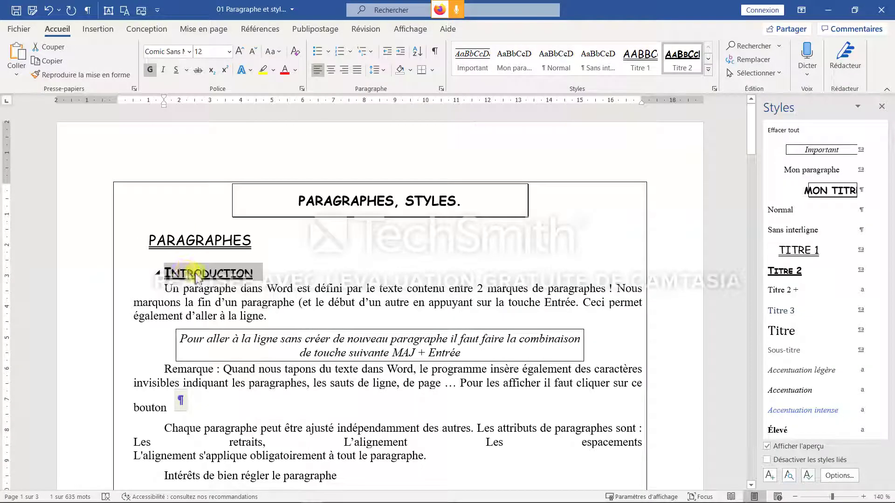
left_click(872, 271)
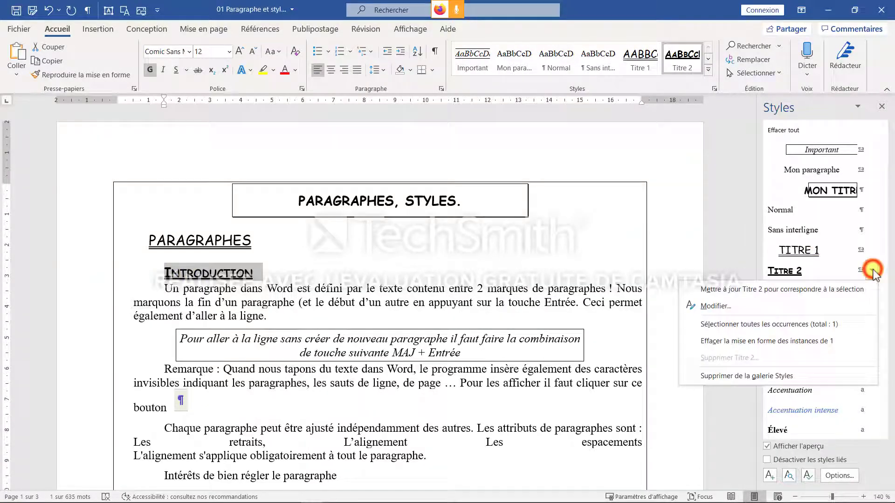
left_click(751, 290)
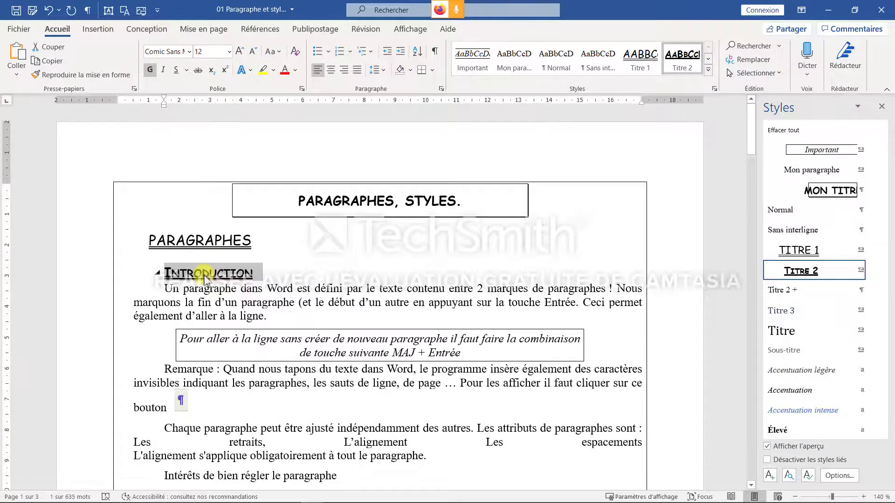
Step: Try the "Titre 3" style on the "Intérêts de bien régler le paragraphe" line and check the style of the "Introduction" heading
scroll(205, 278, "down", 3)
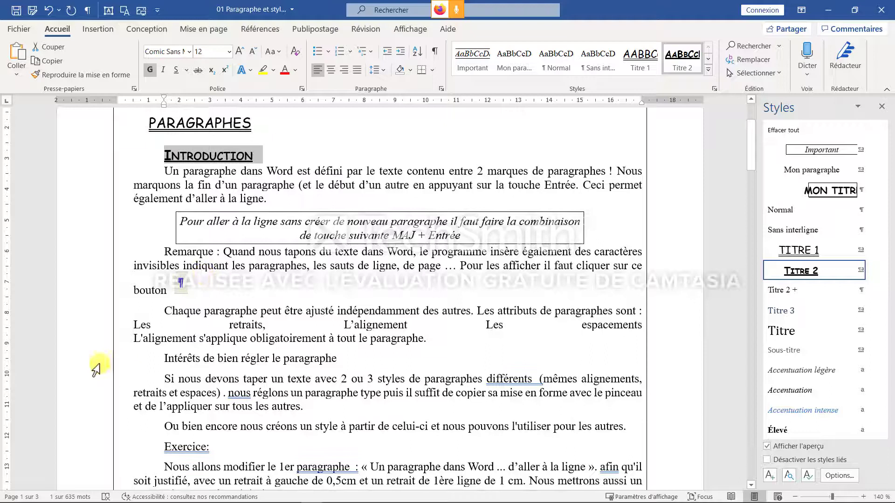
left_click(75, 356)
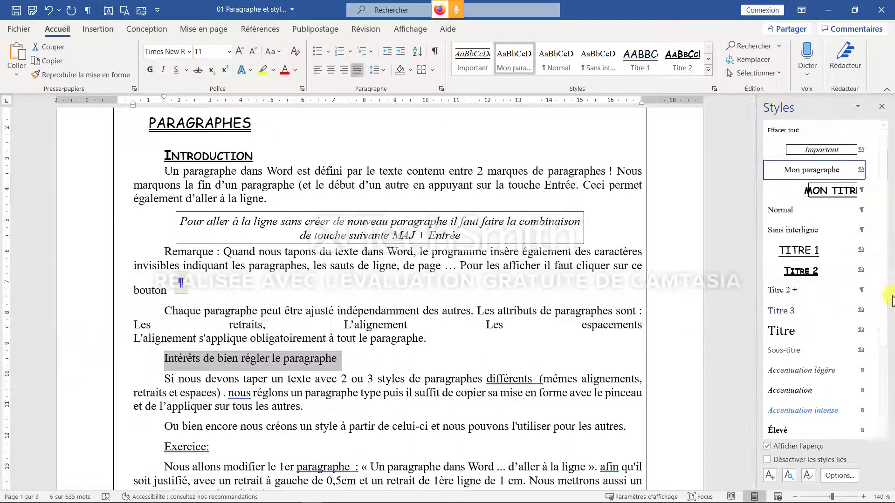
left_click(782, 311)
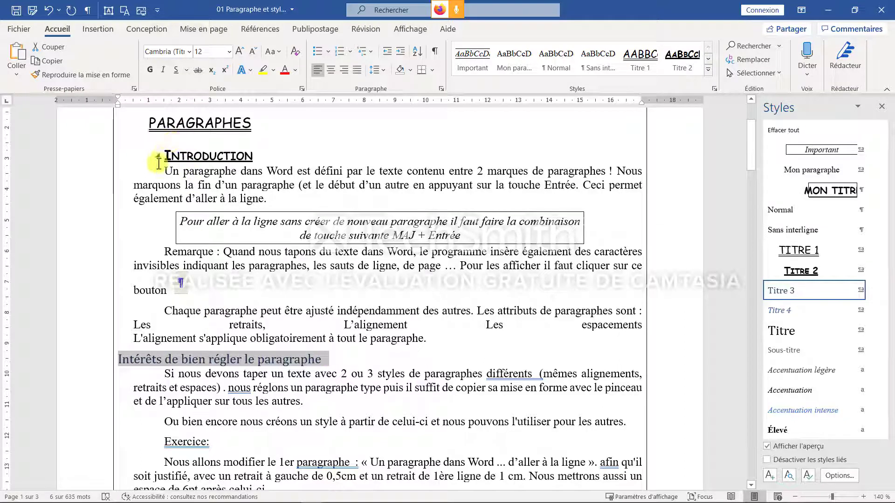
left_click(64, 157)
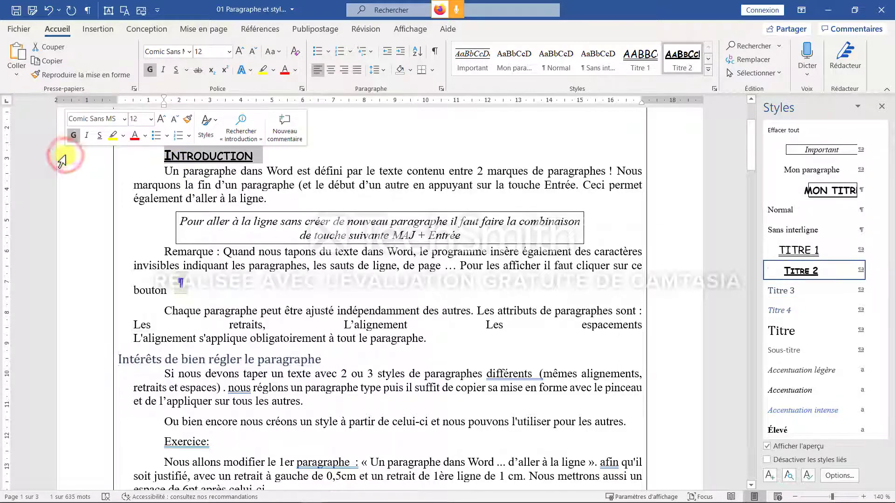
Step: Apply the "Titre 2" style to the "Intérêts de bien régler le paragraphe" line
left_click(68, 366)
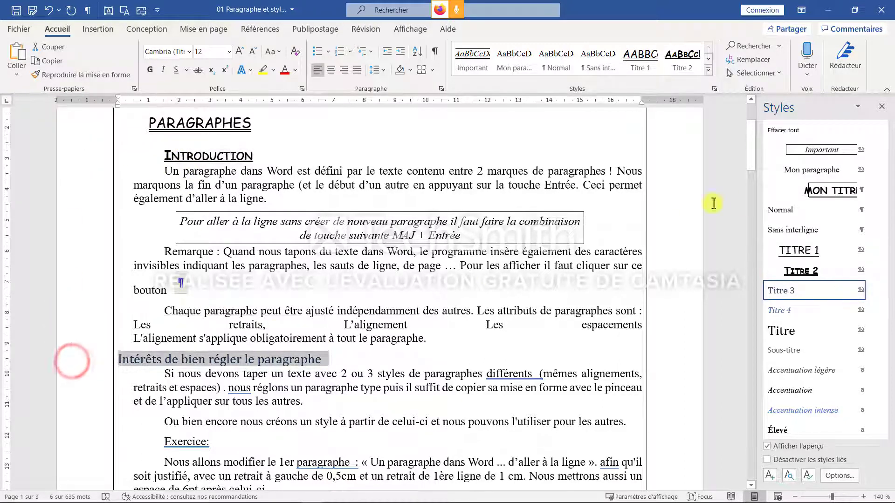
left_click(805, 271)
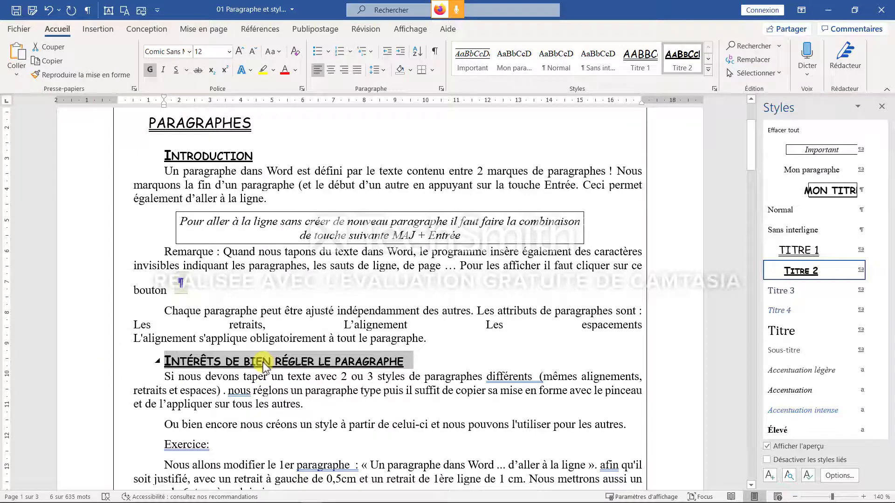
Step: Format the "Intérêts de bien régler le paragraphe" line in italic with a single underline and without small caps
scroll(262, 363, "down", 3)
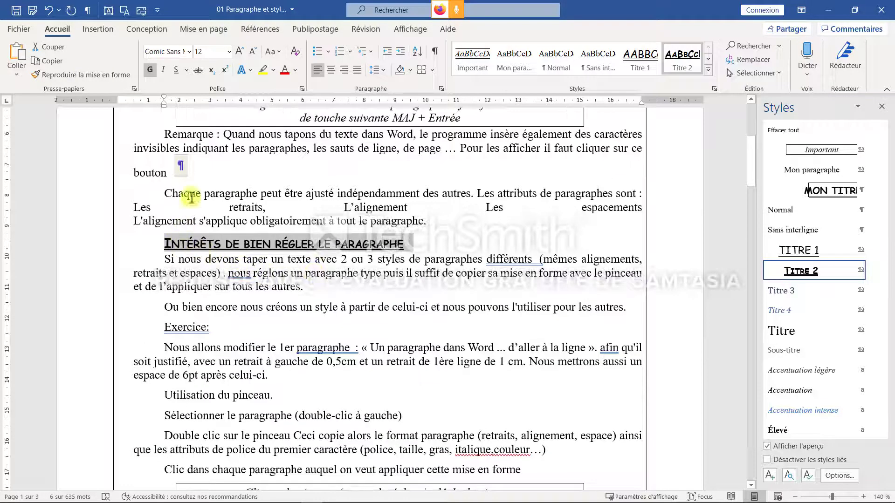
left_click(302, 89)
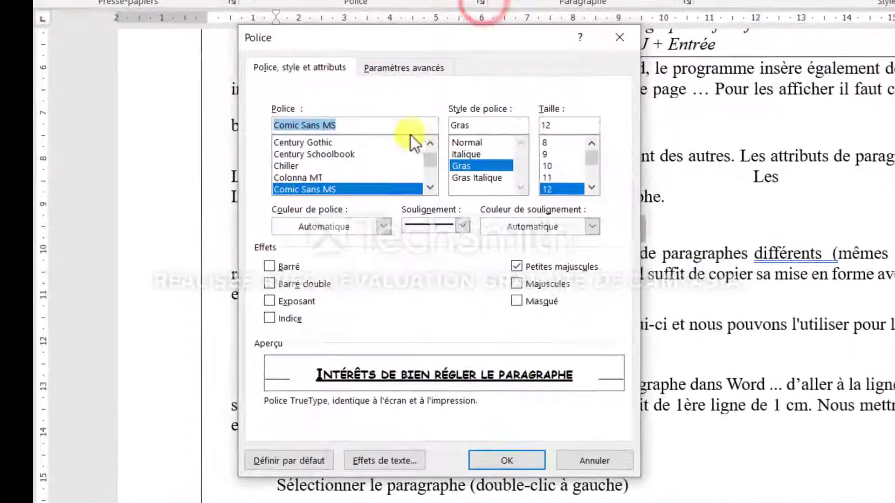
left_click(469, 155)
left_click(469, 228)
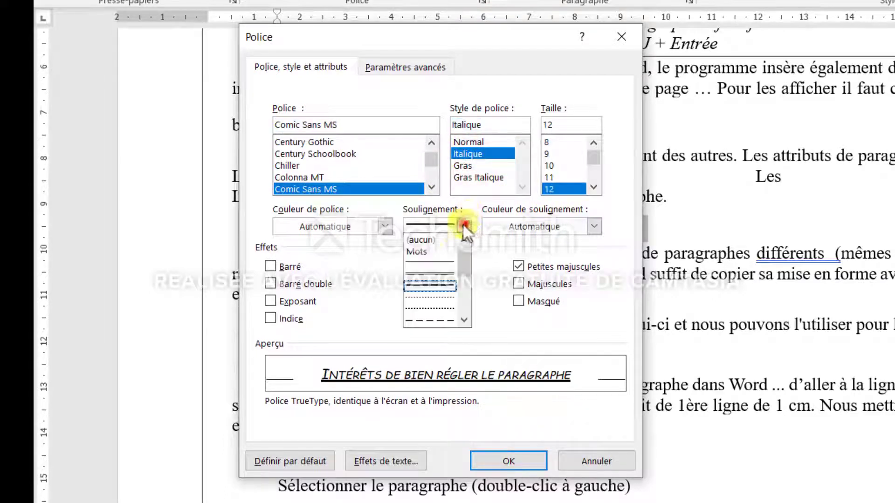
left_click(435, 261)
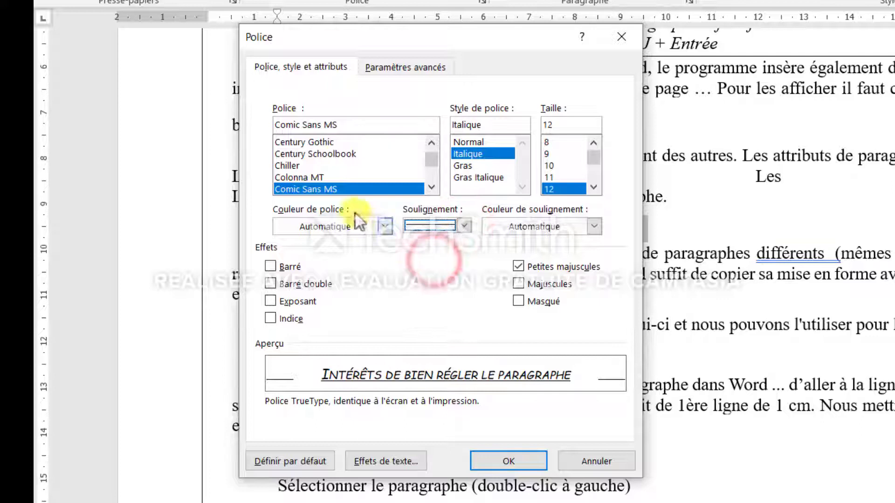
left_click(519, 267)
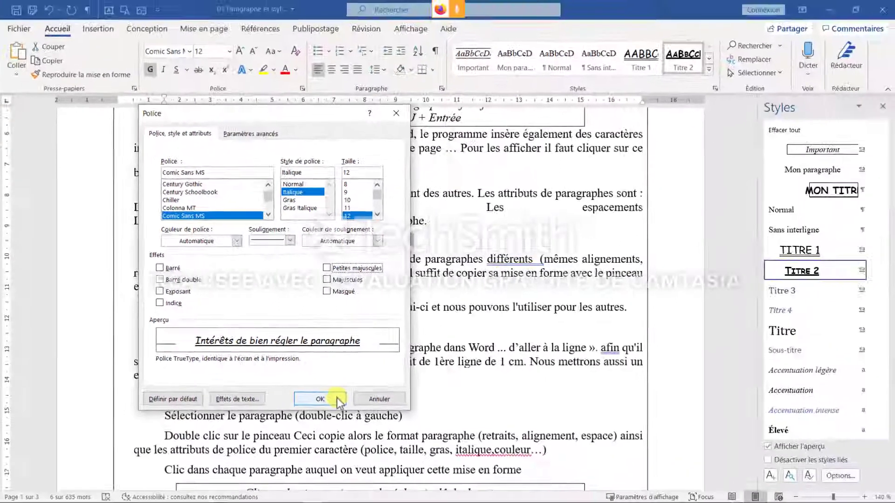
left_click(533, 458)
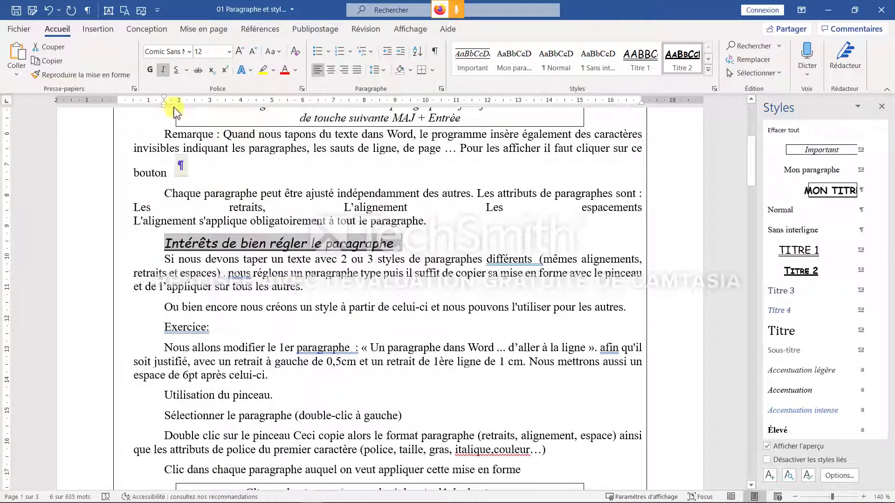
Step: Set the "Intérêts de bien régler le paragraphe" line's left indent to 2 cm and its spacing before to 6 pt
left_click_drag(164, 107, 179, 108)
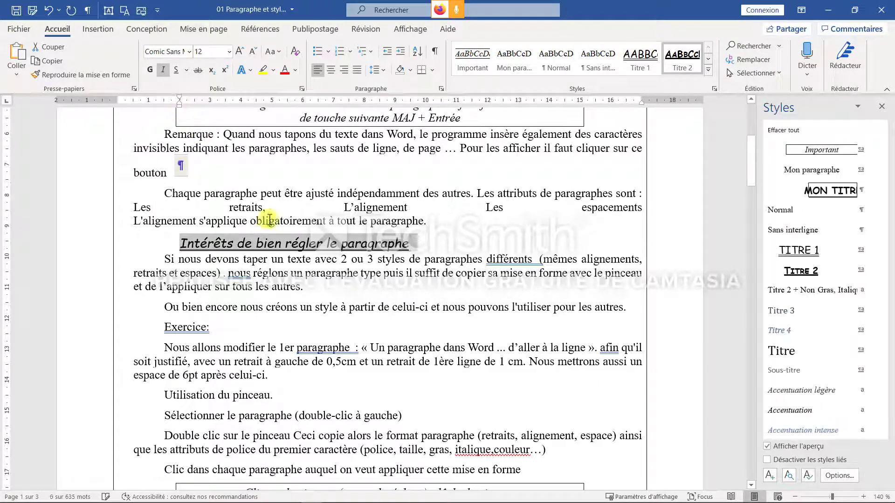
key("alt+Tab")
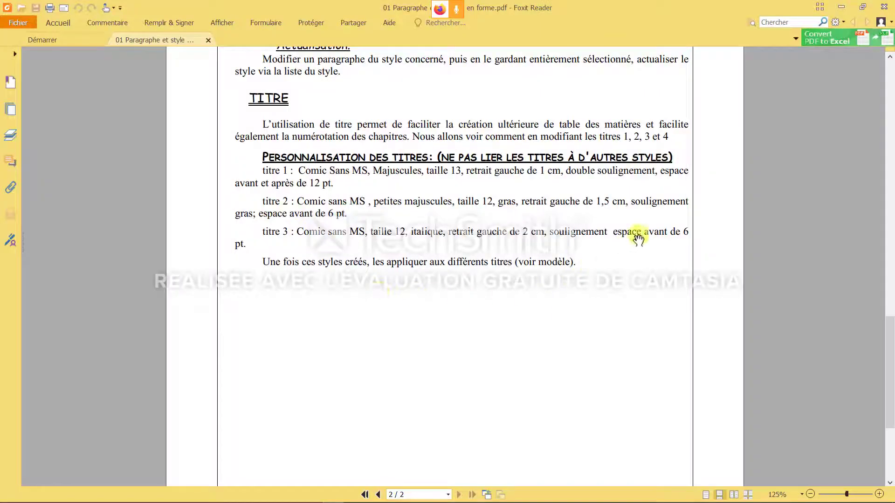
key("alt+Tab")
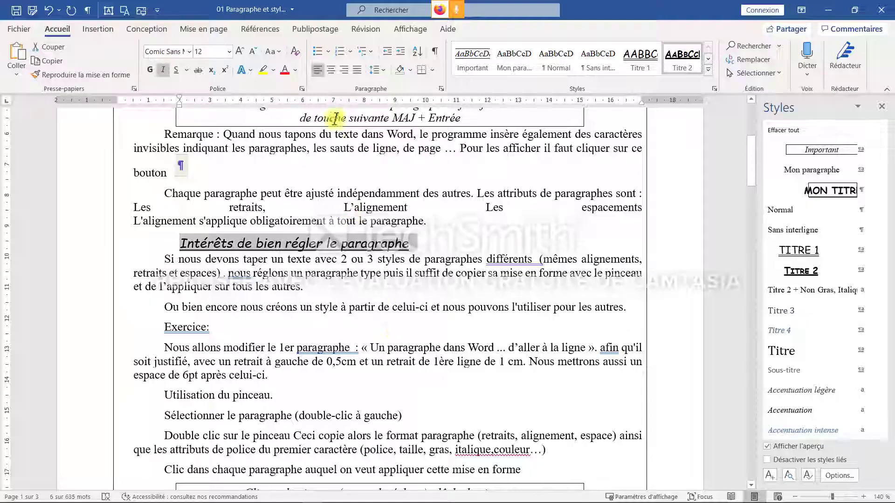
left_click(442, 90)
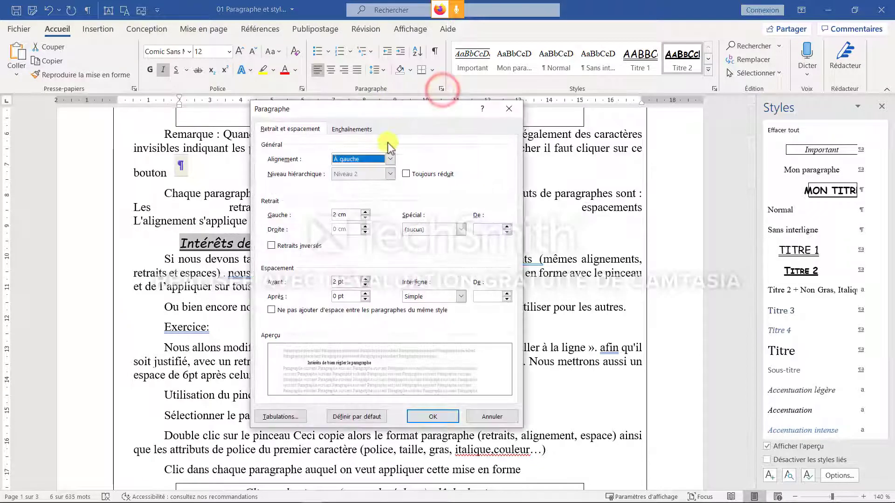
left_click(366, 279)
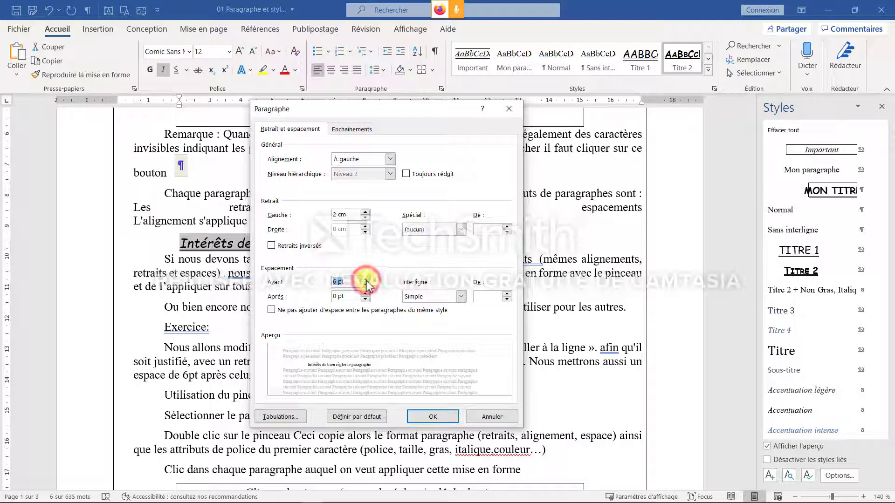
left_click(434, 416)
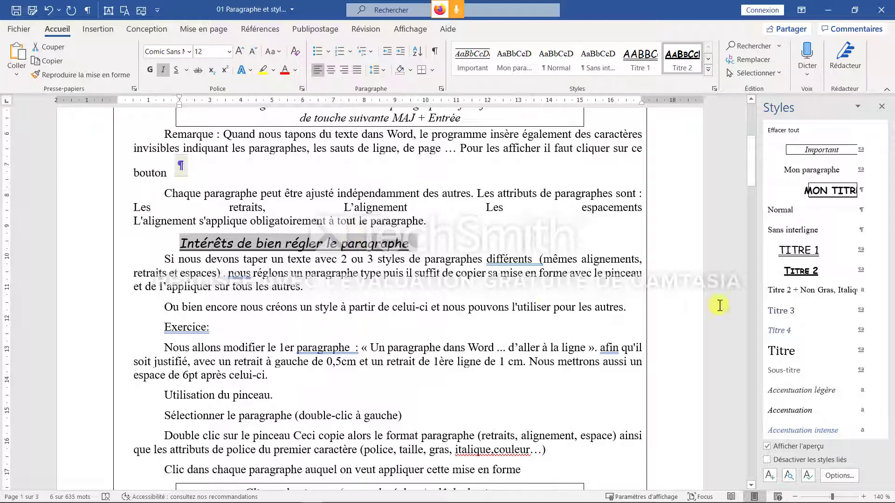
Step: Update the "Titre 3" style to match the formatting of the "Intérêts de bien régler le paragraphe" line
mouse_move(807, 279)
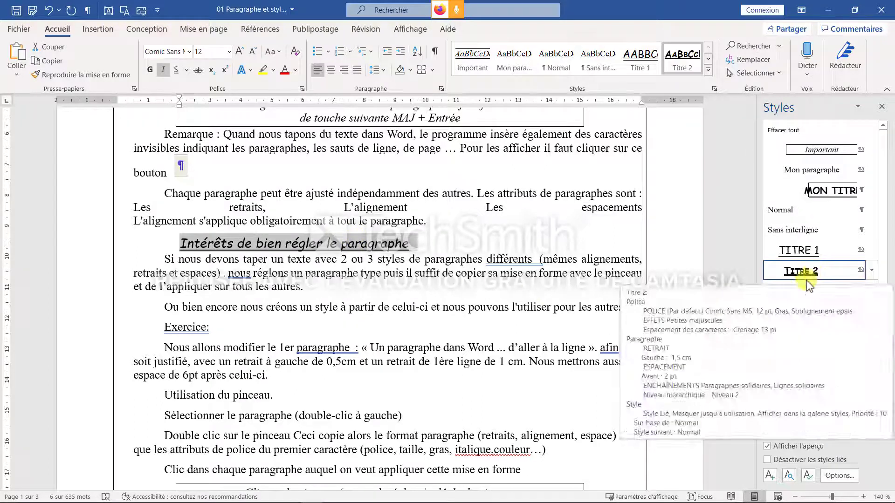
mouse_move(792, 312)
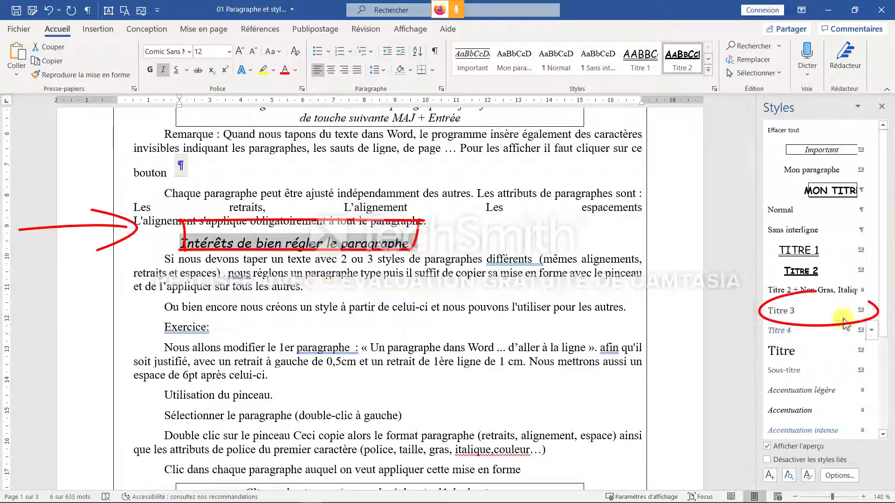
left_click(873, 311)
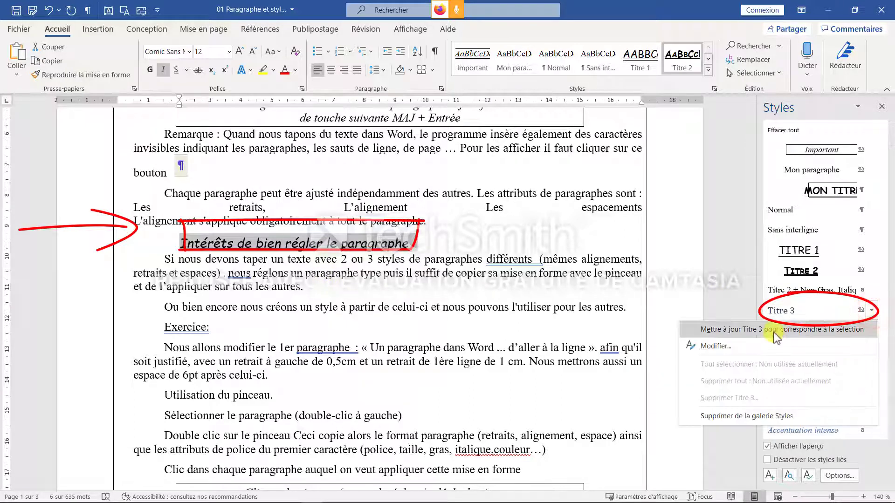
left_click(774, 330)
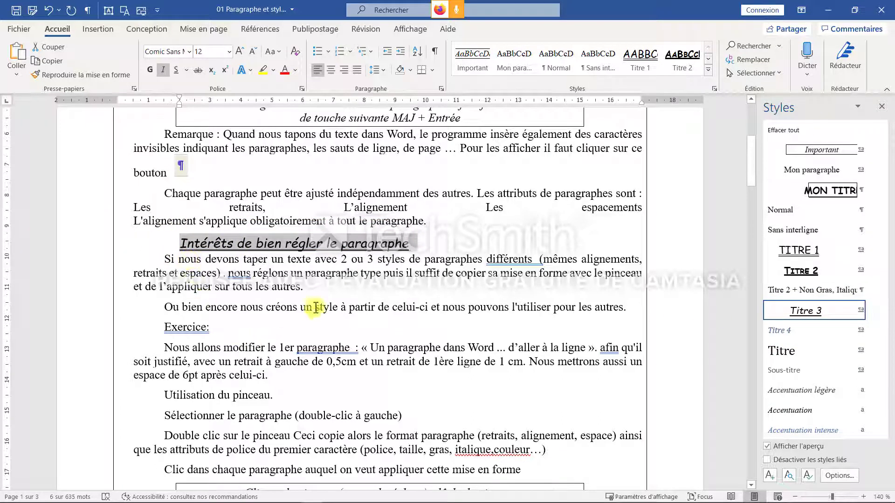
scroll(323, 303, "down", 3)
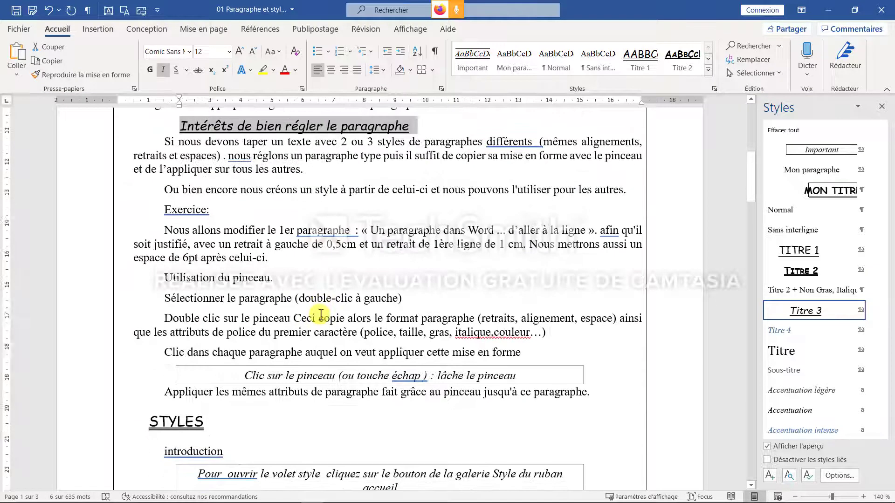
scroll(321, 316, "up", 2)
left_click(323, 286)
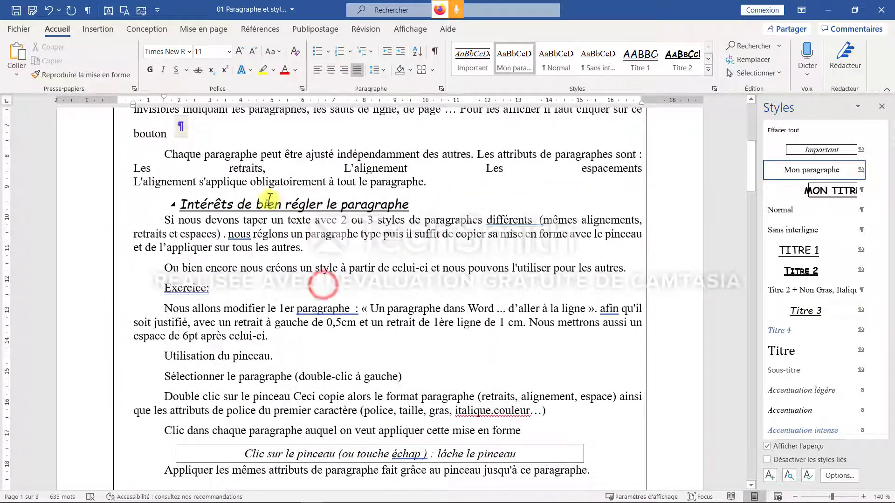
Step: Set the spacing before the first "Introduction" heading to 6 pt and update the "Titre 2" style to match it
scroll(248, 244, "up", 3)
scroll(248, 243, "up", 3)
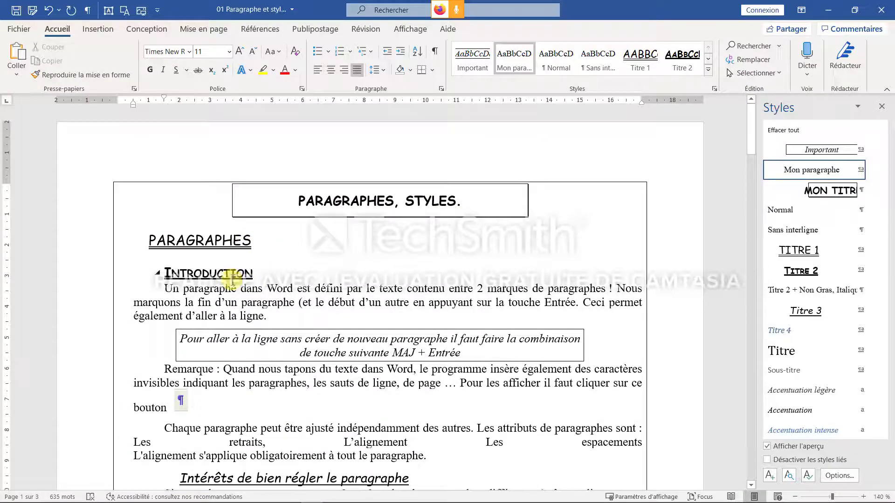
key("alt+Tab")
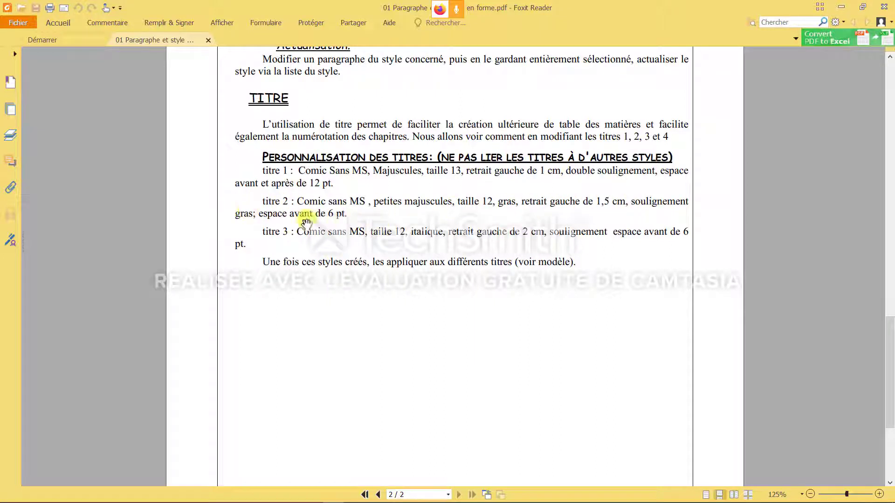
key("alt+Tab")
left_click(86, 276)
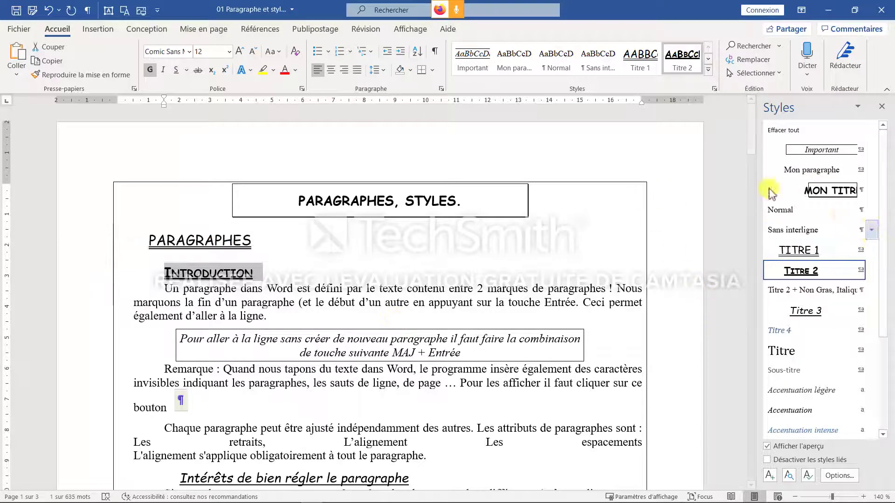
left_click(441, 89)
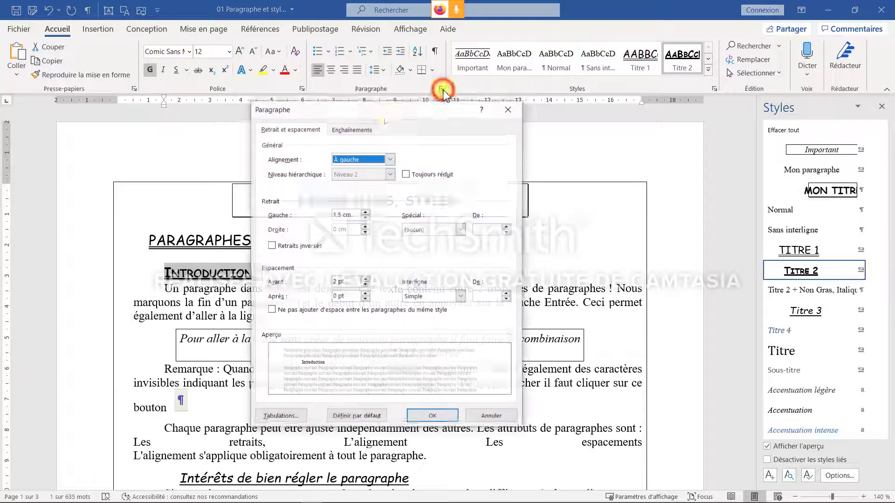
left_click(366, 278)
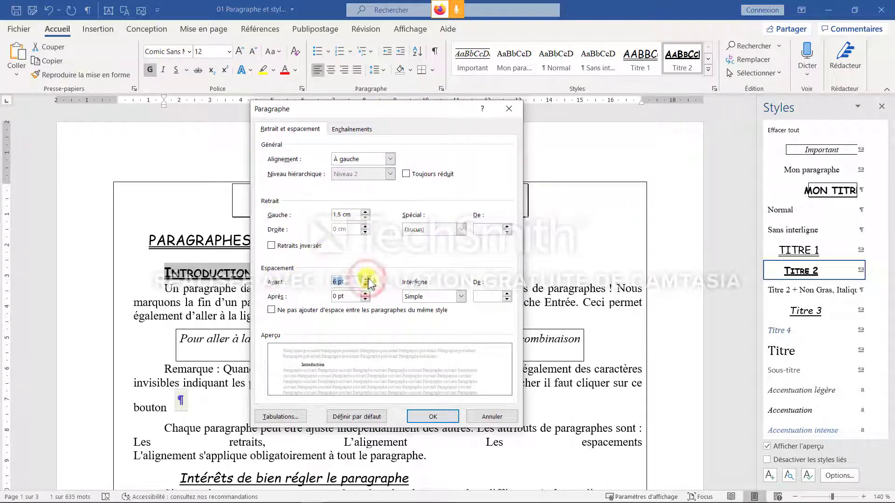
left_click(431, 416)
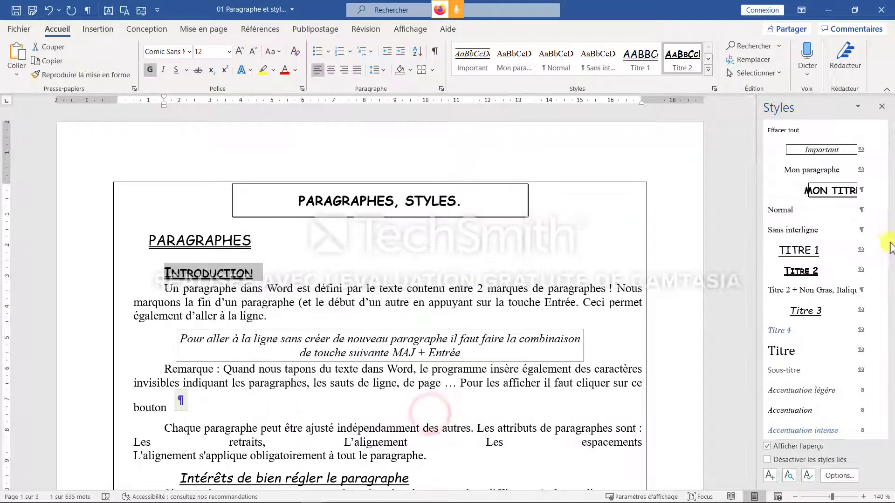
left_click(871, 272)
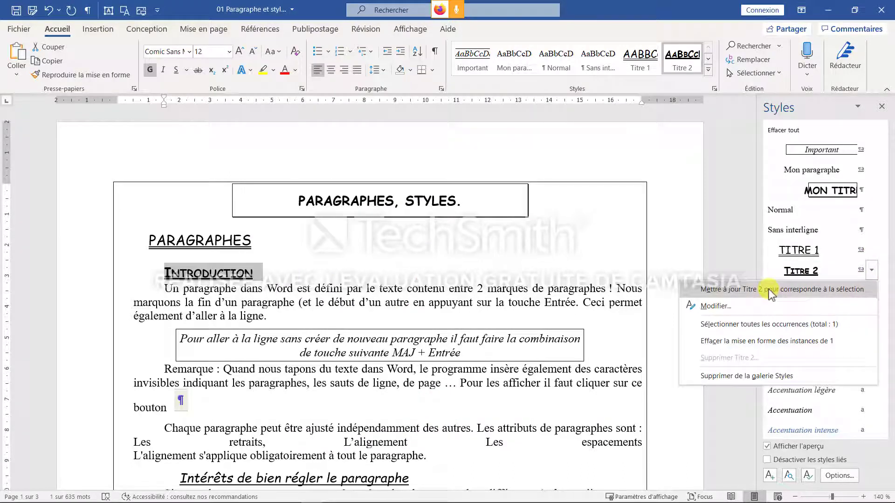
left_click(768, 289)
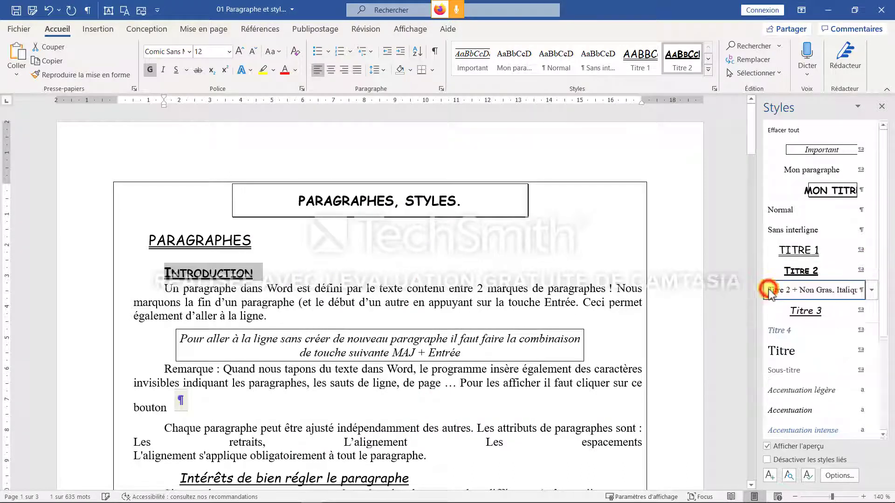
Step: Apply the "Titre 2" style to the "Exercice:" line in the Paragraphes section
left_click(326, 301)
scroll(322, 302, "down", 15)
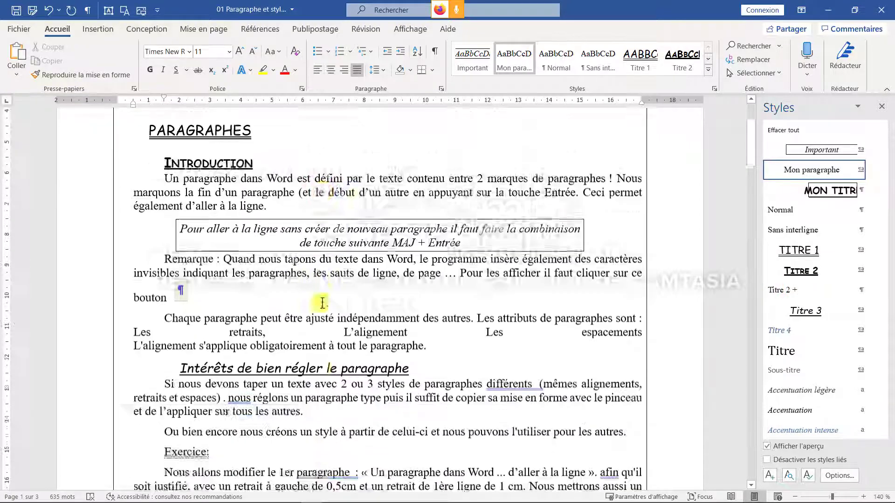
scroll(316, 303, "down", 8)
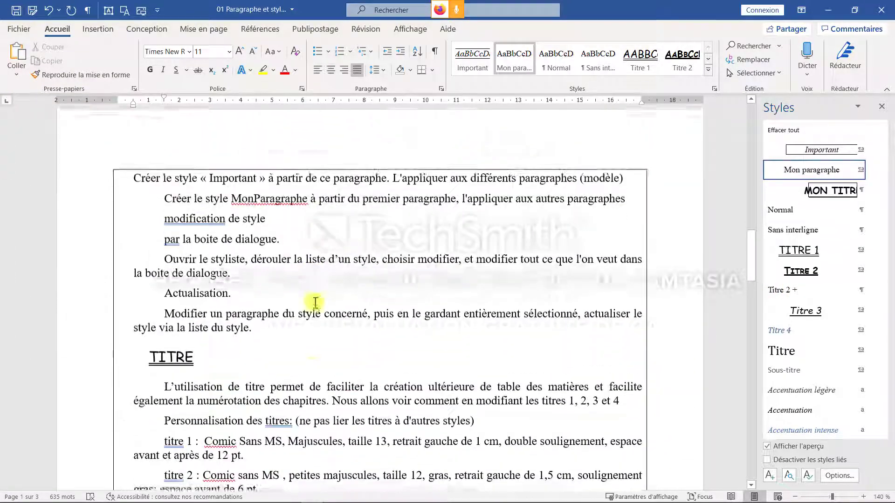
scroll(312, 303, "up", 10)
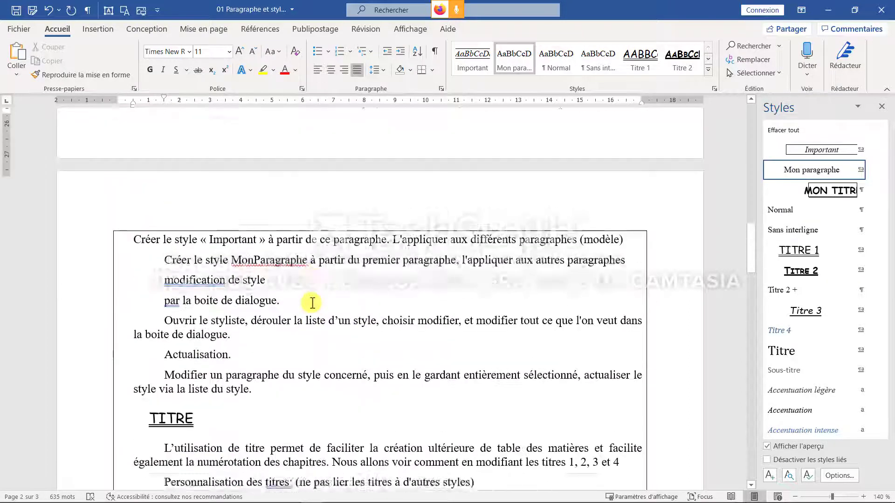
left_click(800, 274)
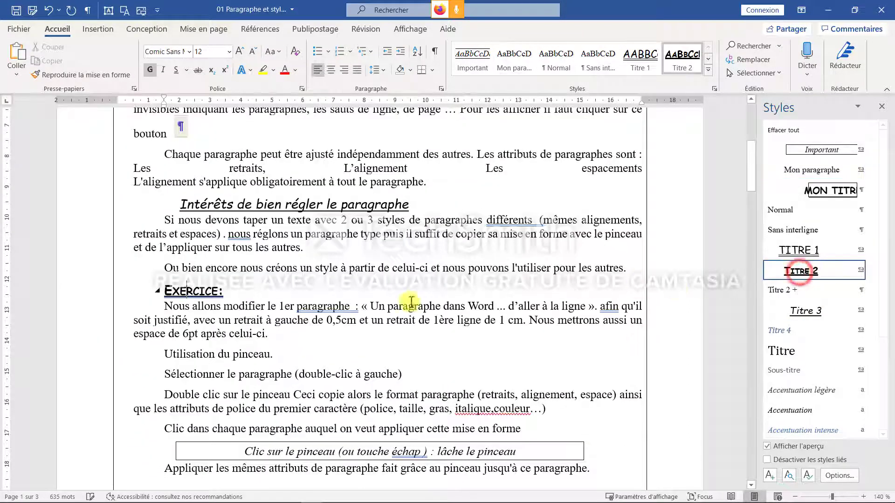
Step: Compare with the PDF model and apply the "Titre 2" style to the "Utilisation du pinceau." line
key("alt+Tab")
key("alt+Tab")
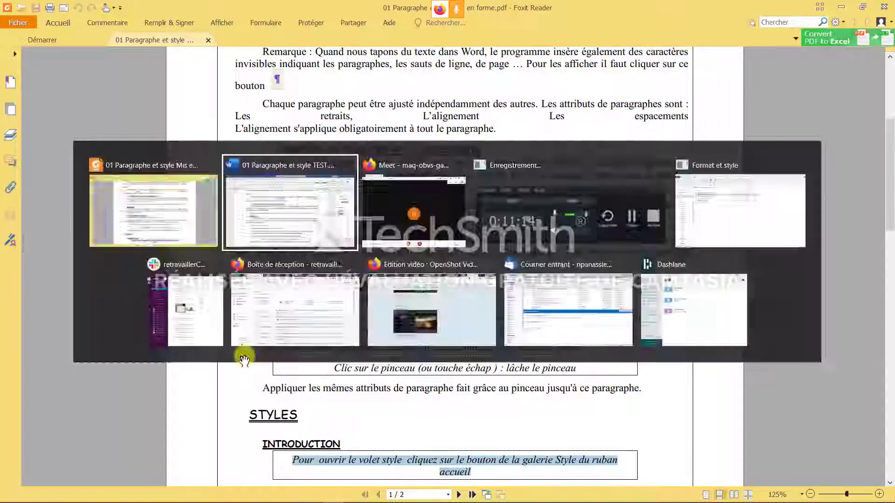
left_click(242, 355)
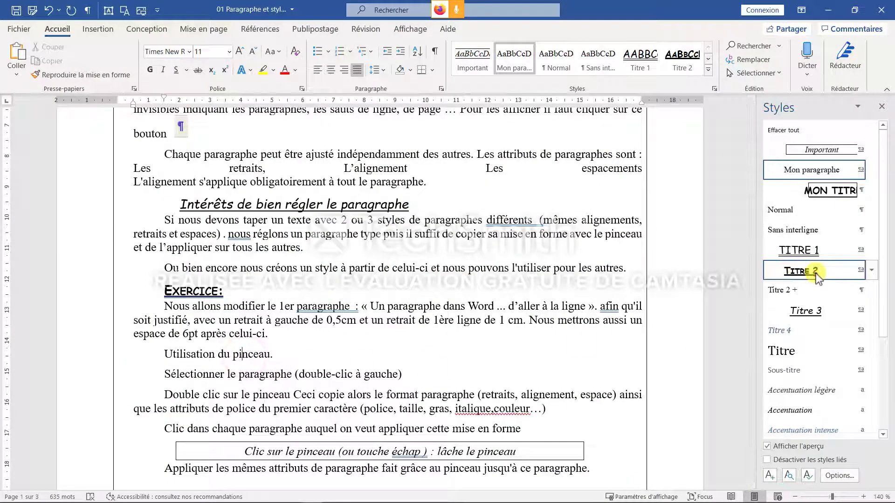
left_click(815, 272)
scroll(404, 349, "down", 3)
Step: Examine the headings of the "Styles" section in the PDF model in Foxit Reader, then return to the Word document
key("alt+Tab")
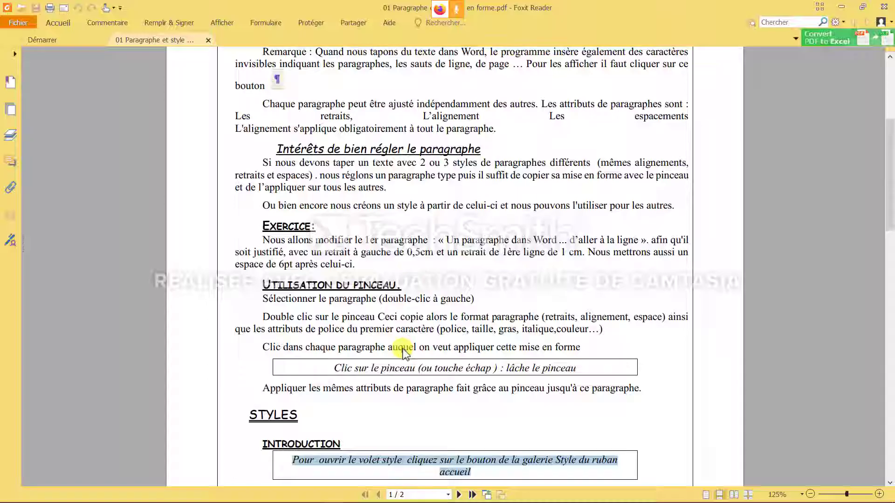
scroll(356, 345, "down", 4)
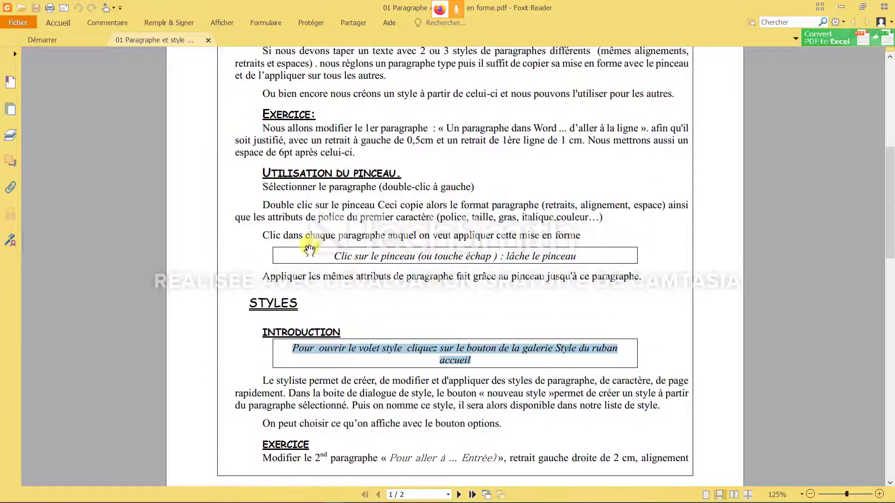
scroll(310, 250, "up", 5)
scroll(308, 252, "down", 10)
key("alt+Tab")
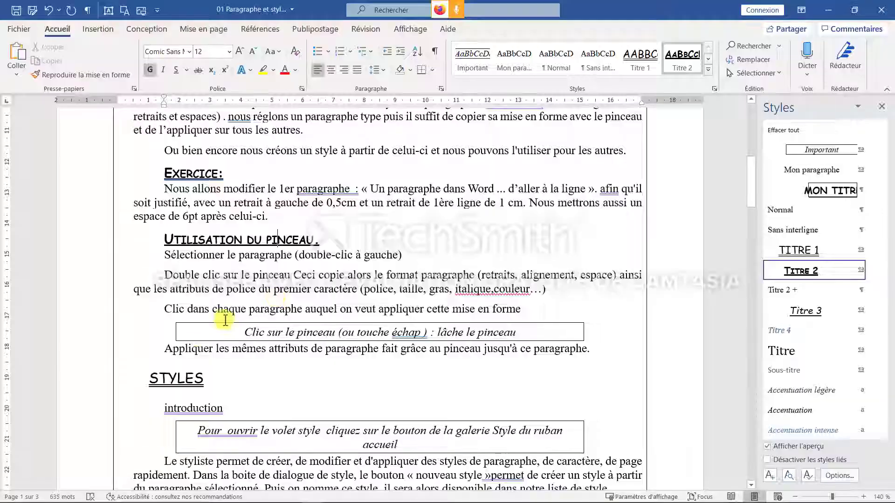
Step: Apply the "Titre 2" style to the "introduction" line in the Styles section
left_click(183, 377)
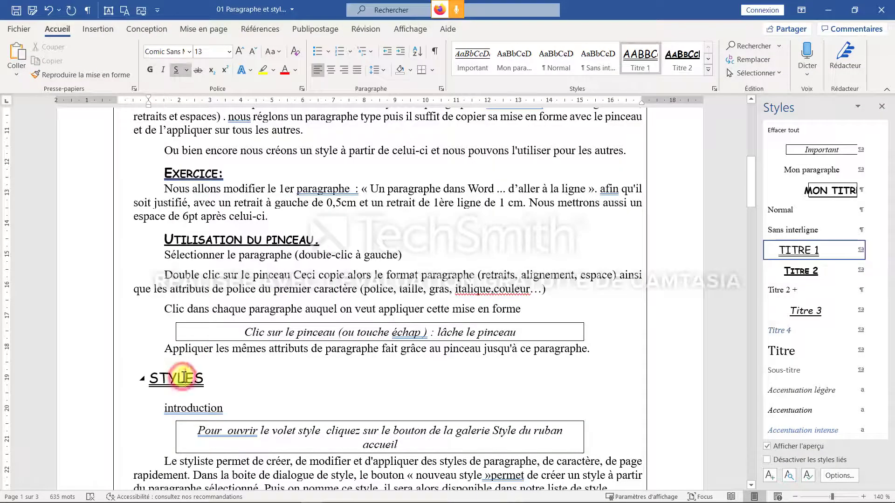
left_click(191, 410)
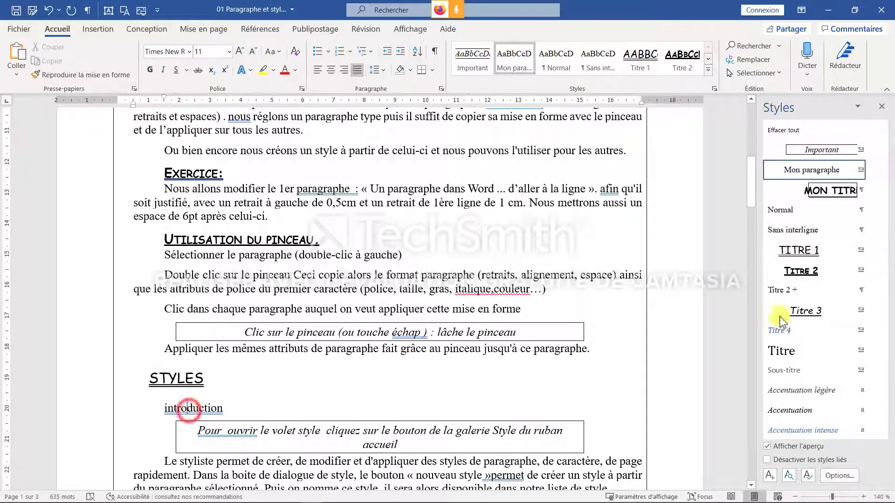
left_click(807, 270)
Step: Compare with the PDF model in Foxit Reader and, back in Word, apply the "Titre 2" style to the "exercice" line in the Styles section
scroll(383, 368, "down", 4)
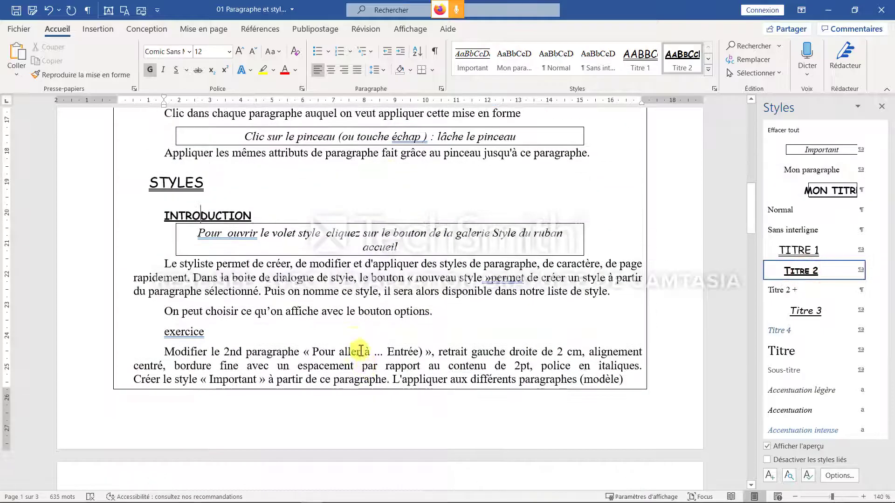
key("alt+Tab")
scroll(313, 329, "down", 1)
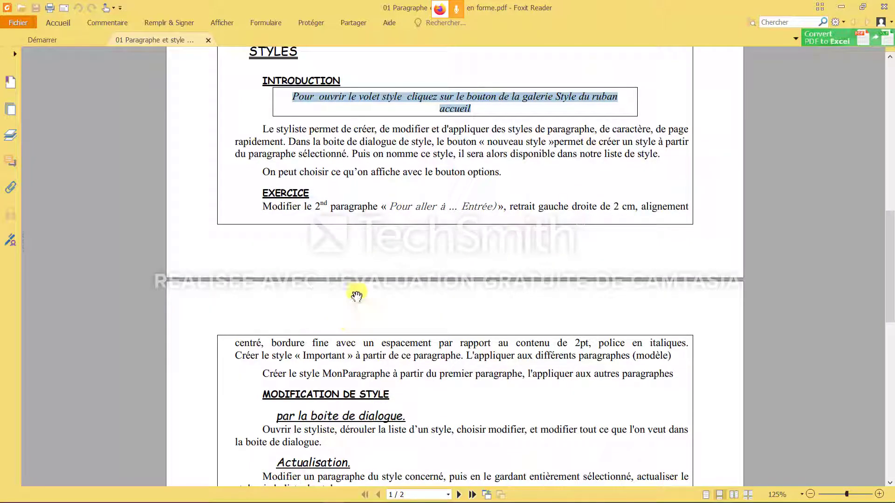
key("alt+Tab")
left_click(202, 332)
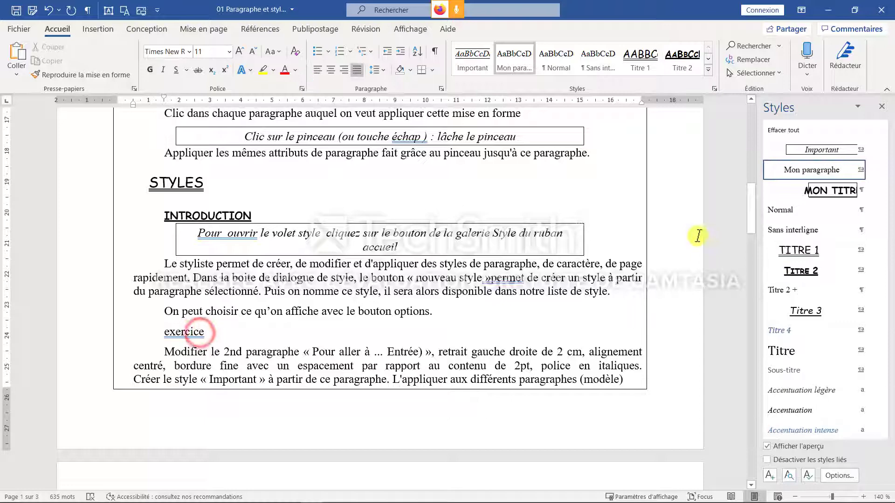
Step: Check the page 2 headings in the PDF model and, back in Word, apply the "Titre 2" style to the "modification de style" line
scroll(360, 343, "down", 6)
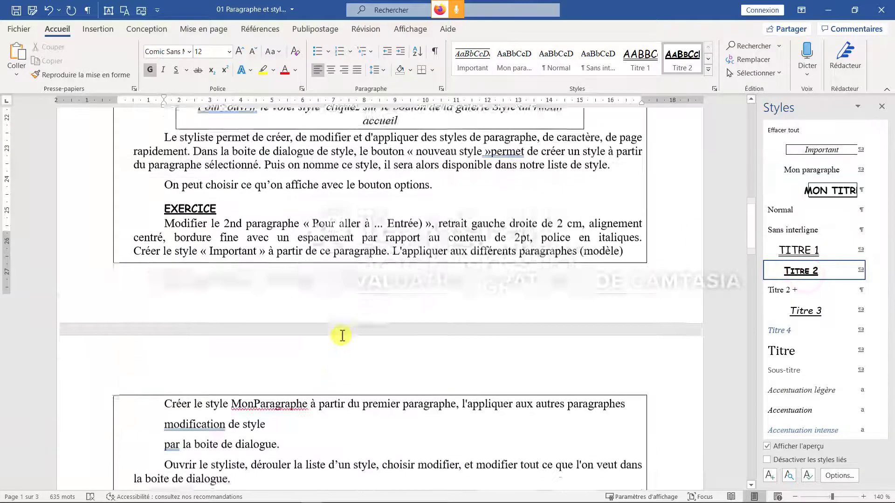
key("alt+Tab")
scroll(255, 365, "down", 3)
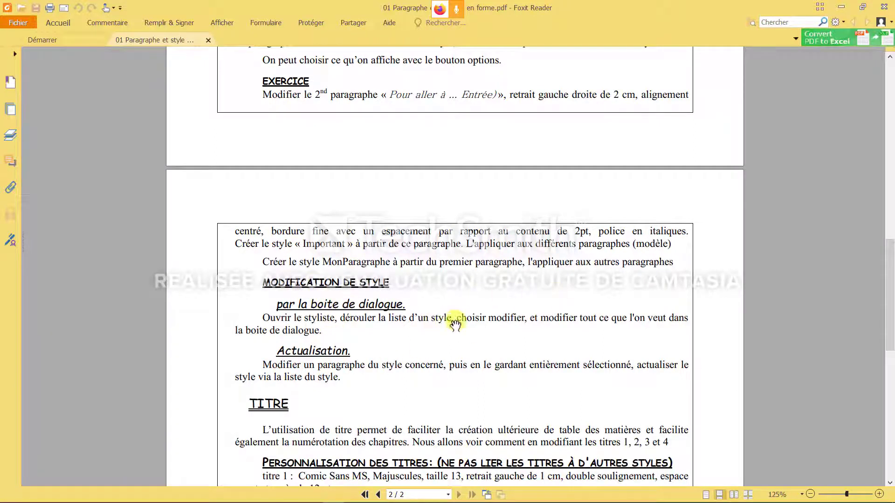
key("alt+Tab")
scroll(296, 370, "down", 3)
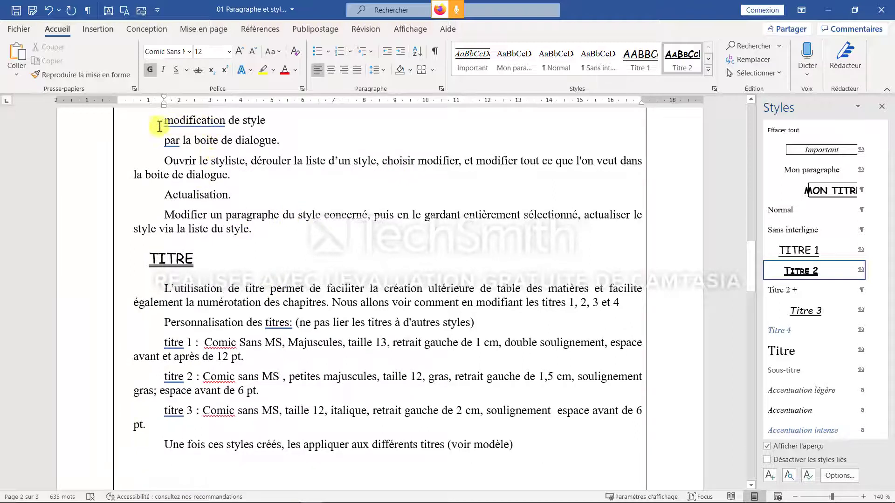
left_click(802, 272)
Step: Apply the "Titre 3" style to the "par la boite de dialogue." and "Actualisation." lines
left_click(242, 139)
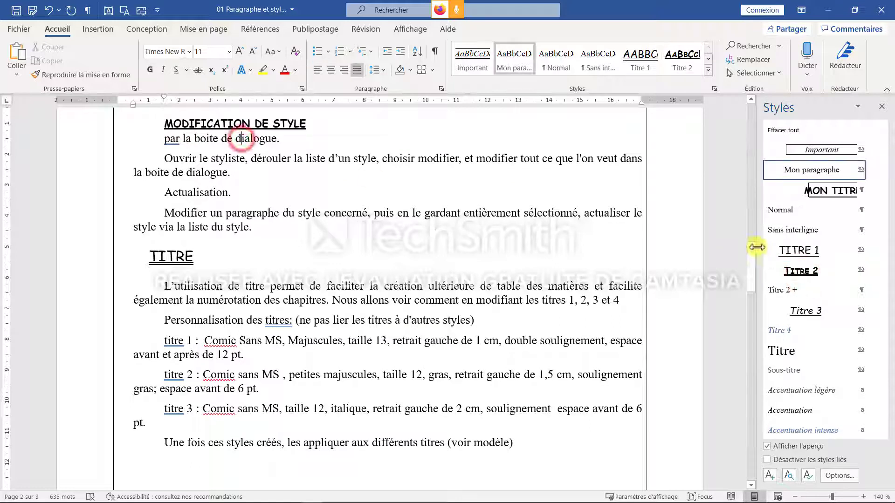
left_click(800, 312)
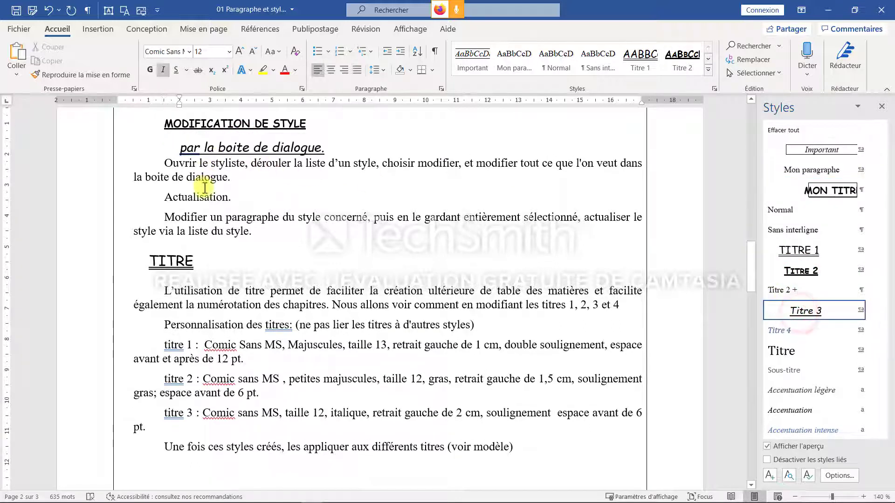
left_click(206, 198)
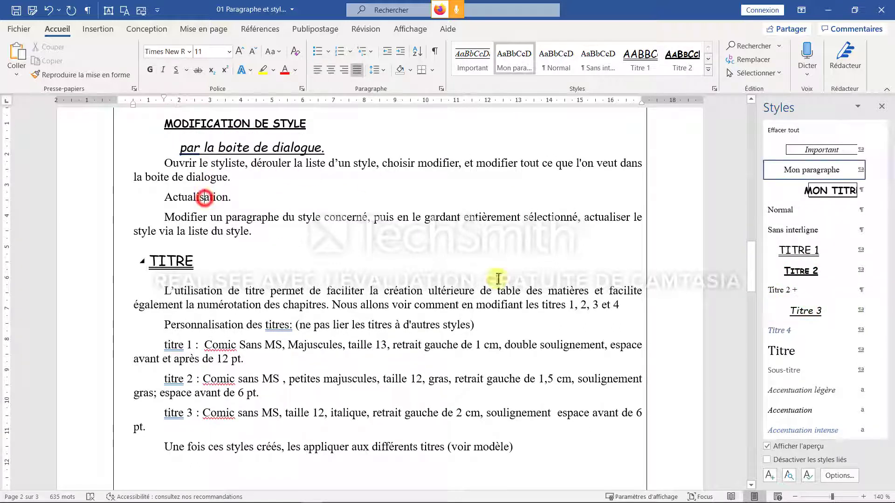
left_click(802, 311)
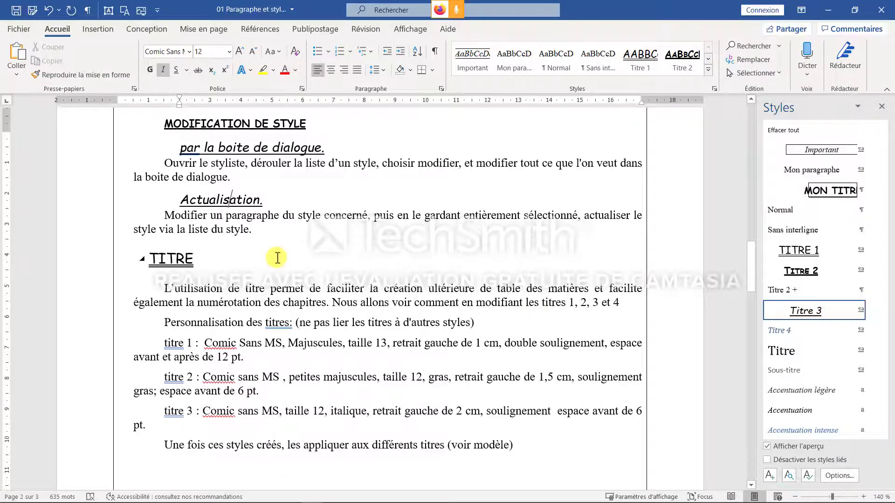
Step: Compare the Titre section with the PDF model and, back in Word, apply the "Titre 2" style to the "Personnalisation des titres:" line
scroll(280, 256, "up", 3)
key("alt+Tab")
scroll(355, 345, "down", 5)
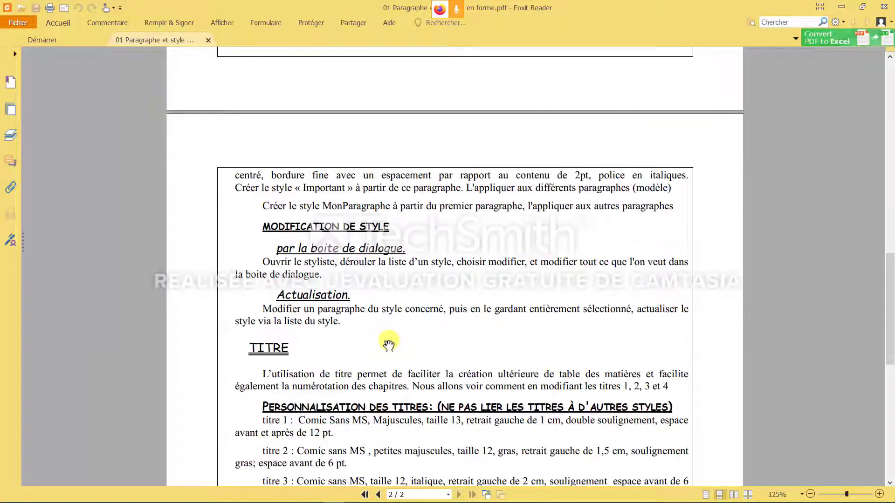
scroll(389, 344, "down", 1)
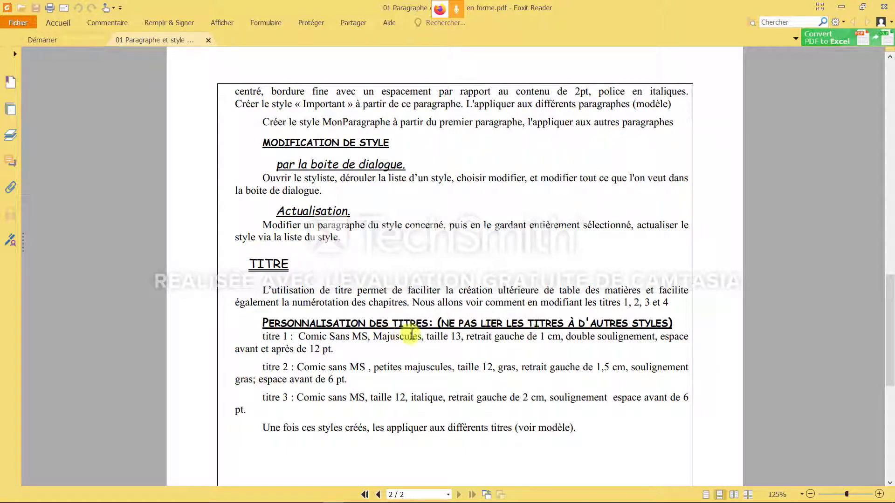
key("alt+Tab")
key("alt+Tab")
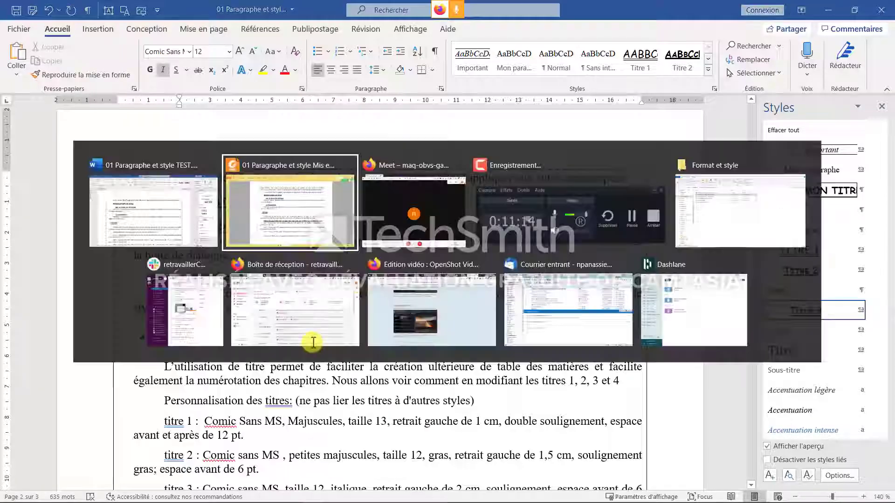
key("alt+Tab")
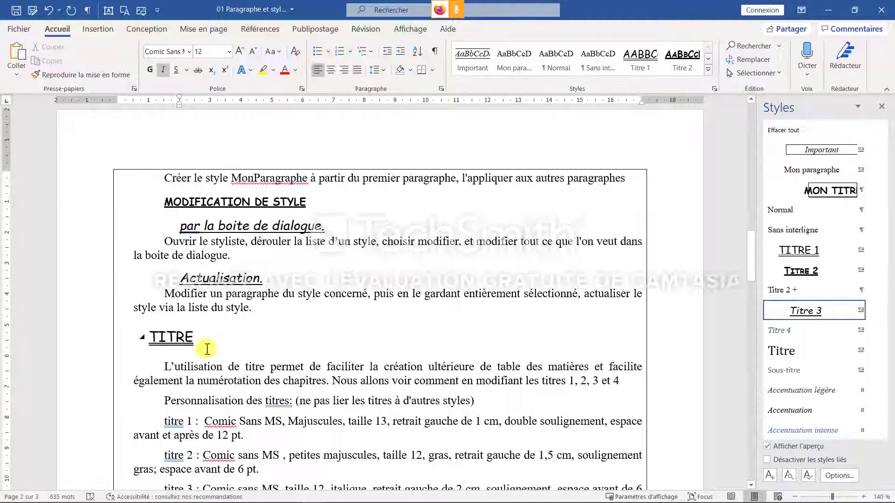
scroll(215, 340, "down", 1)
left_click(93, 327)
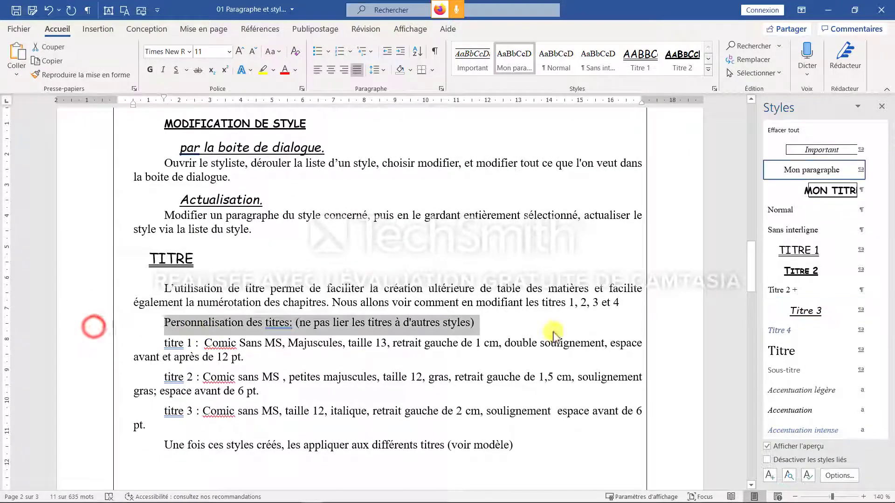
left_click(800, 271)
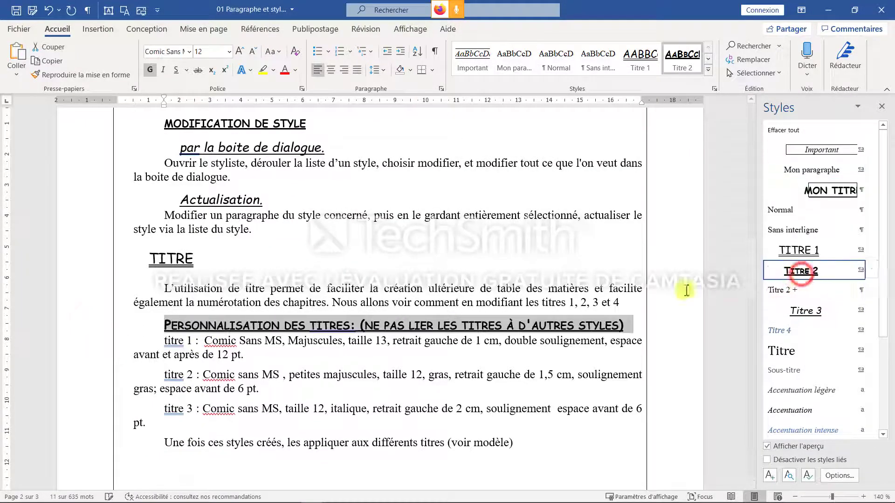
left_click(485, 291)
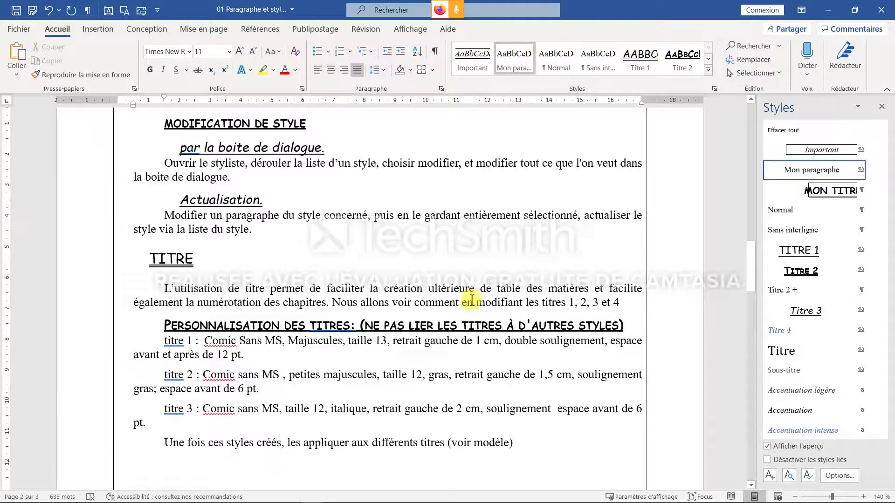
Step: Review the document's headings up to the first page and save the document
scroll(468, 303, "down", 7)
scroll(471, 306, "up", 16)
scroll(472, 327, "up", 12)
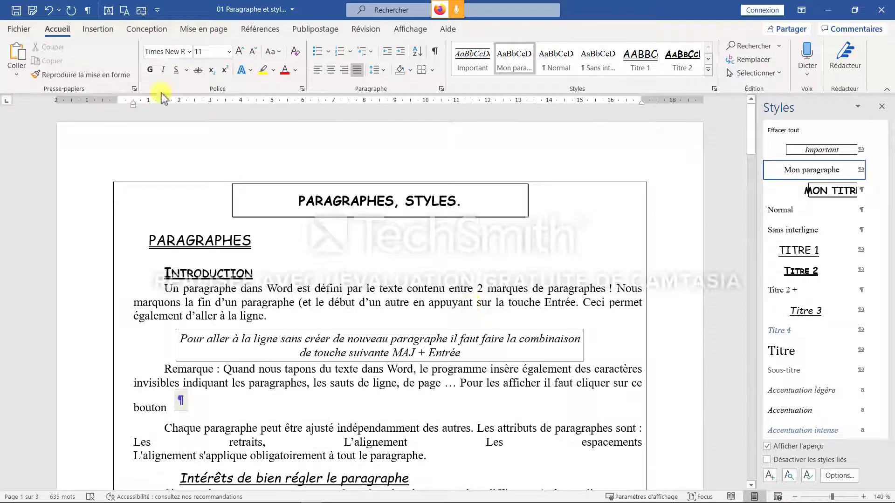
left_click(16, 10)
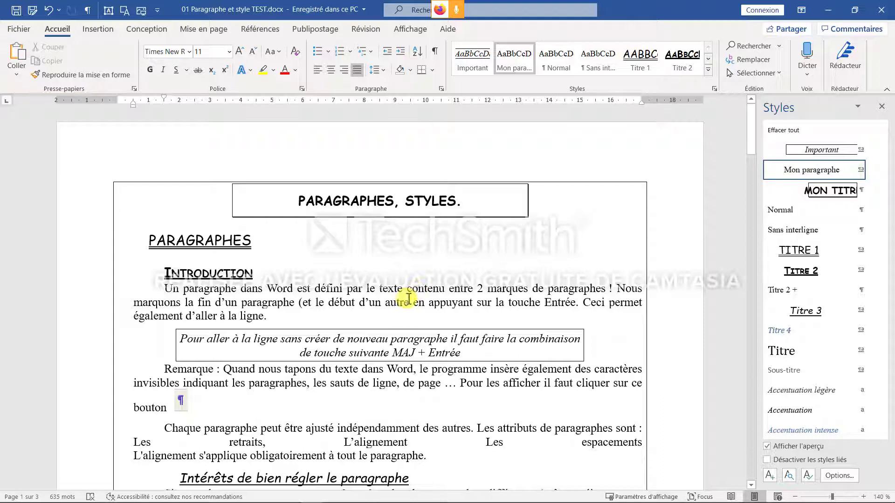
Step: Modify the "Titre 2" style from the first "Introduction" heading so that it updates automatically, and validate the change
scroll(409, 297, "down", 3)
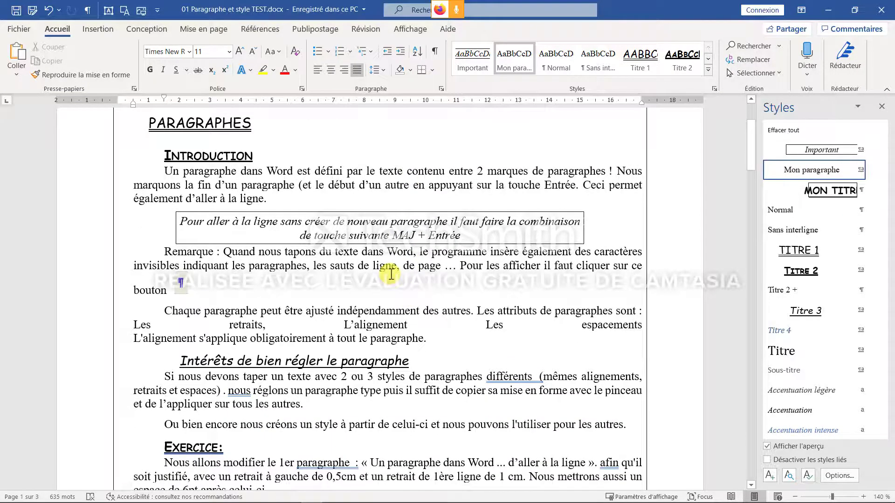
scroll(391, 275, "down", 5)
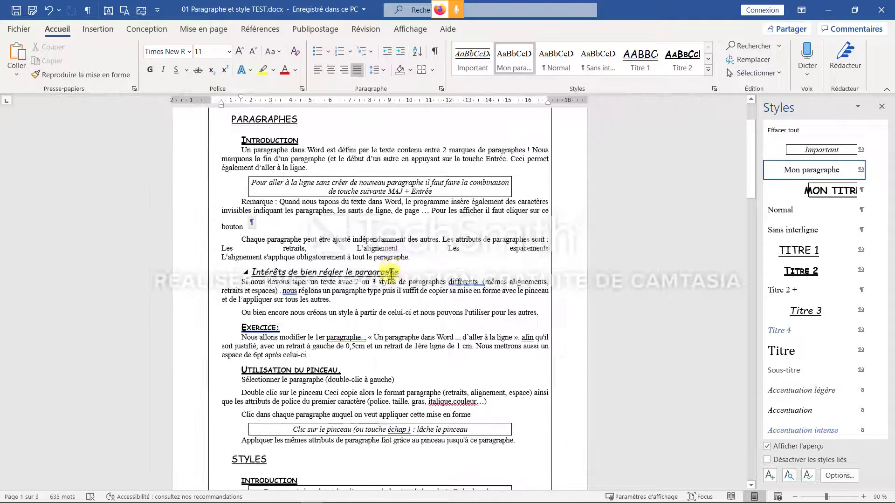
left_click(278, 138)
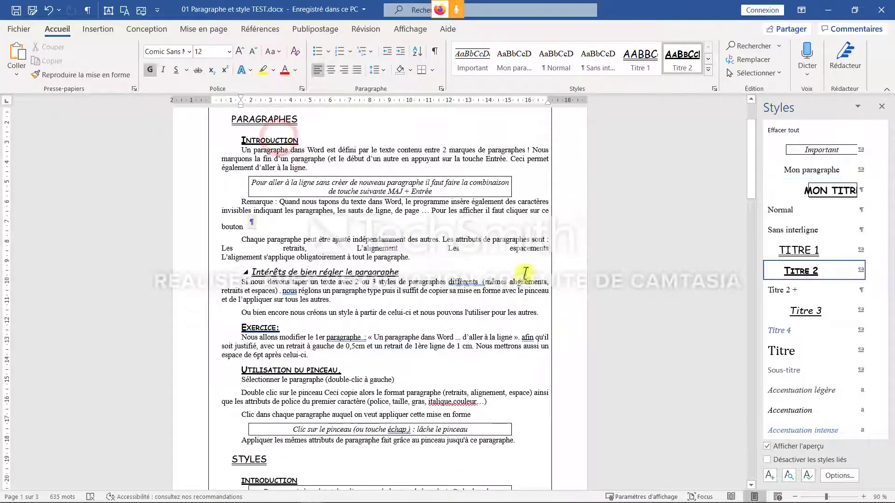
left_click(871, 270)
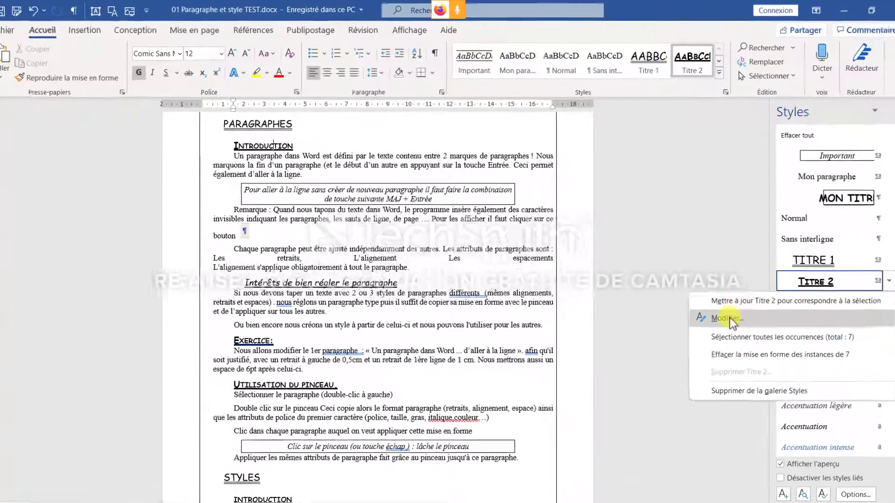
left_click(716, 306)
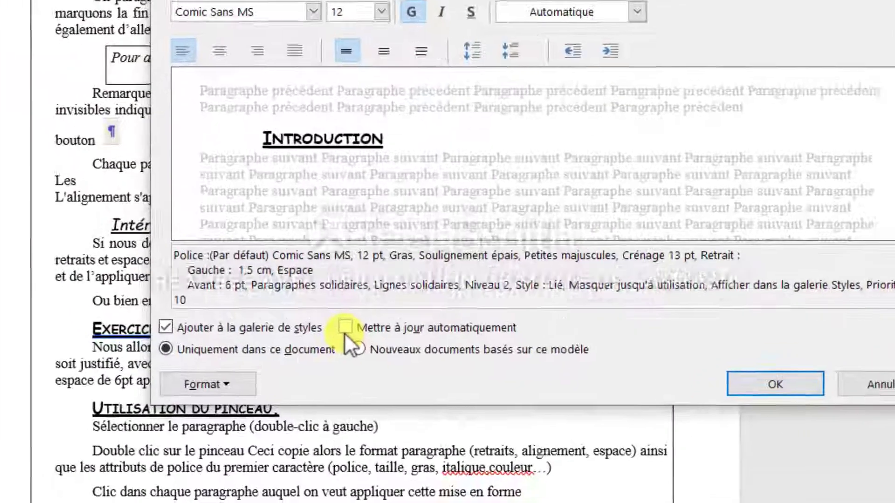
left_click(362, 418)
left_click(793, 375)
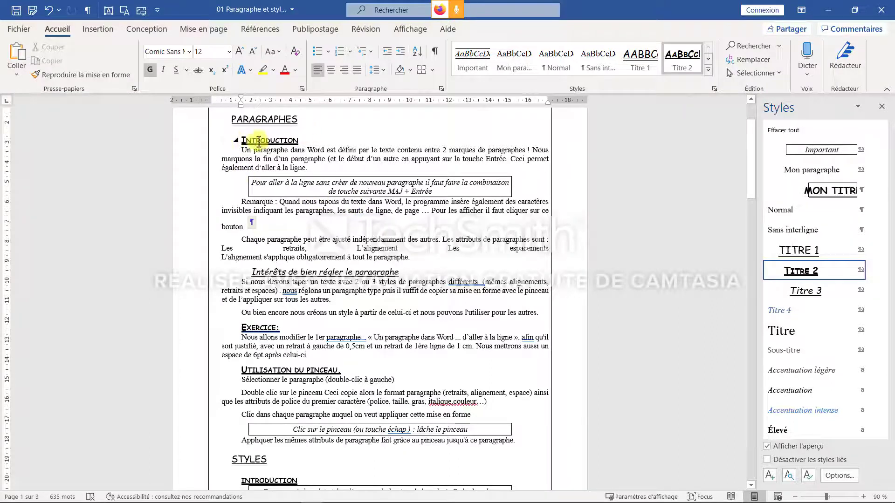
Step: Colour the first "Introduction" heading red so all "Titre 2" headings follow, and save the document
left_click(187, 140)
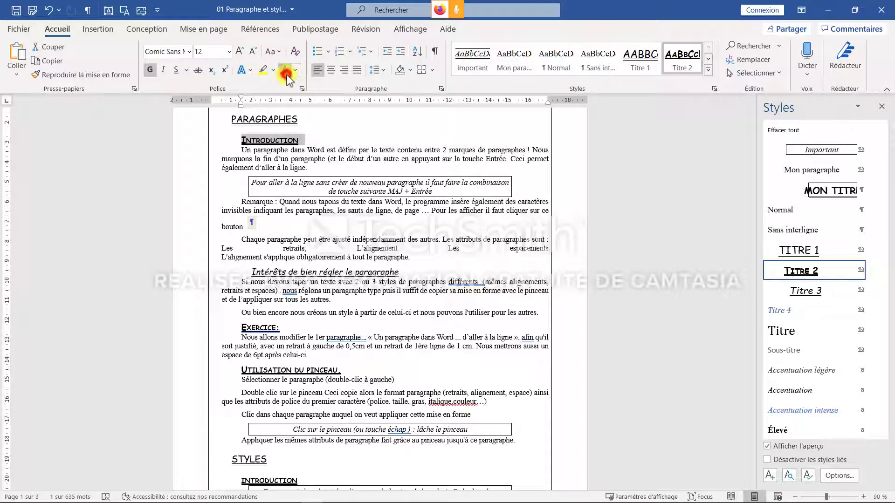
left_click(286, 75)
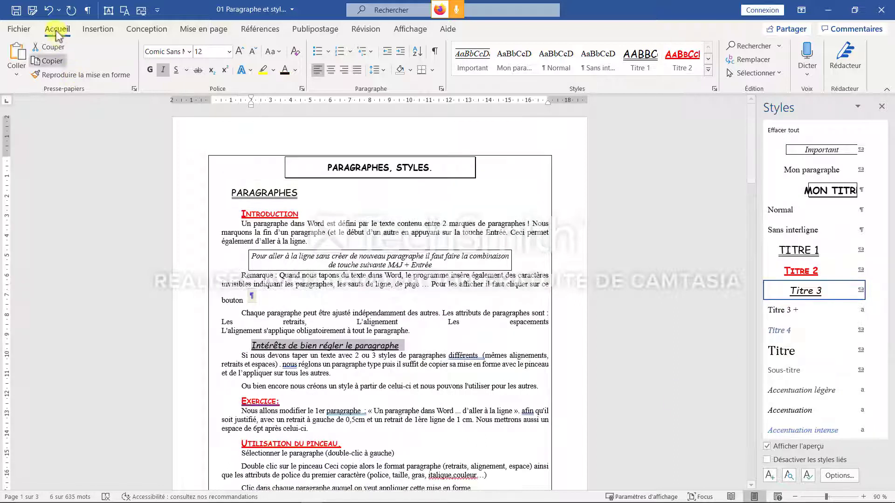
left_click(16, 9)
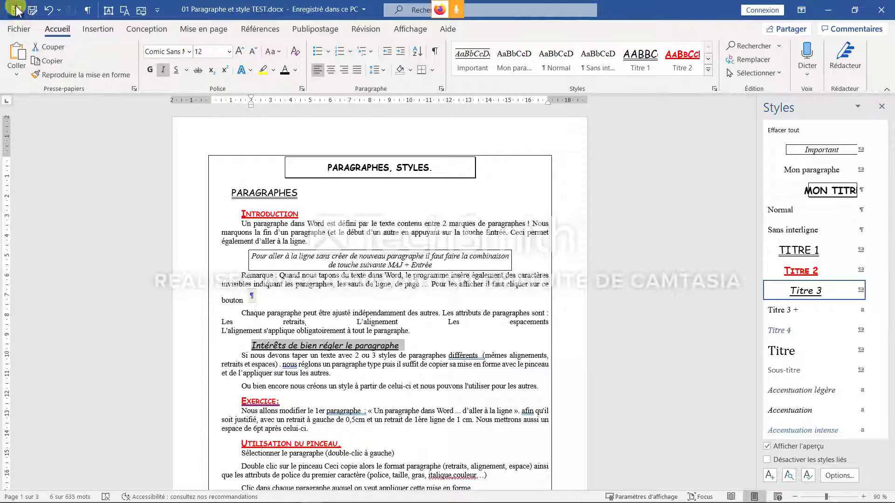